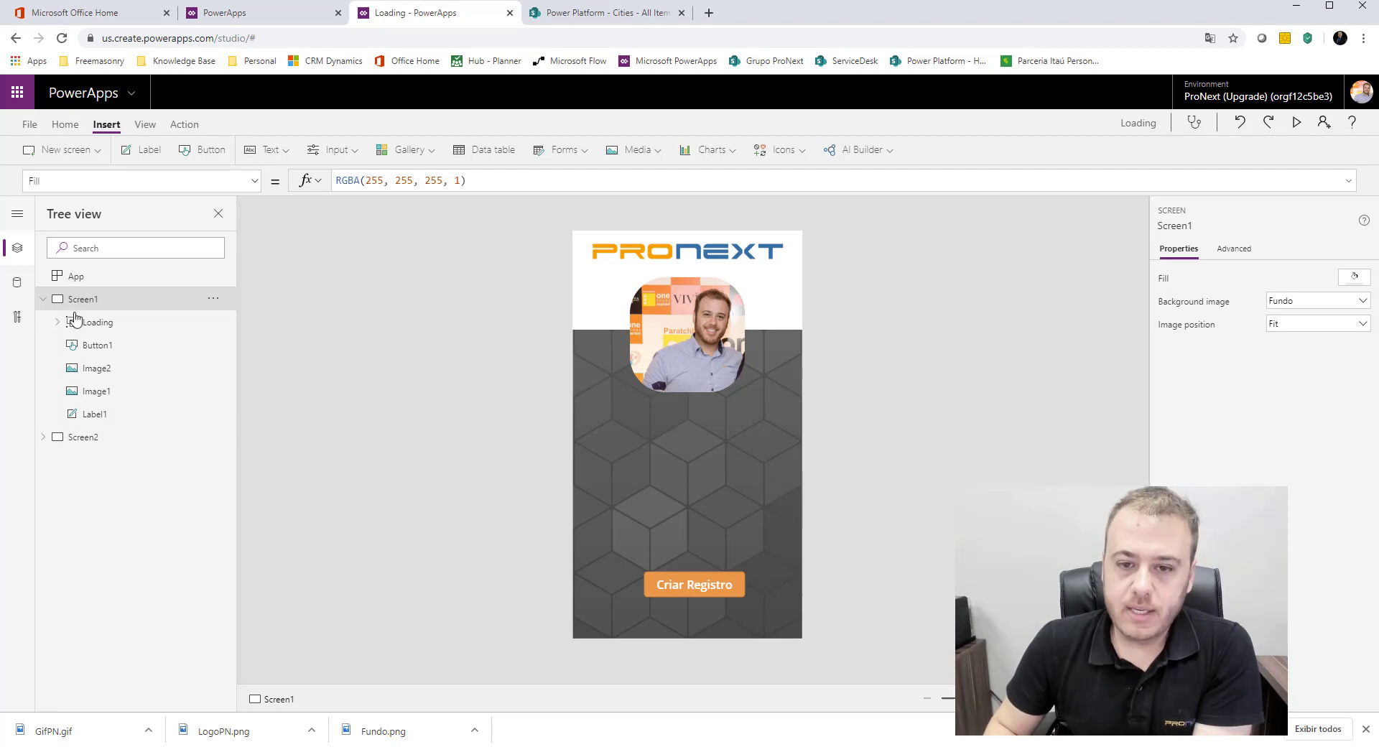
Step: Insert NewForm(Form1); before Navigate(Screen2) in the OnSelect formula of the Criar Registro button on Screen1
left_click(722, 594)
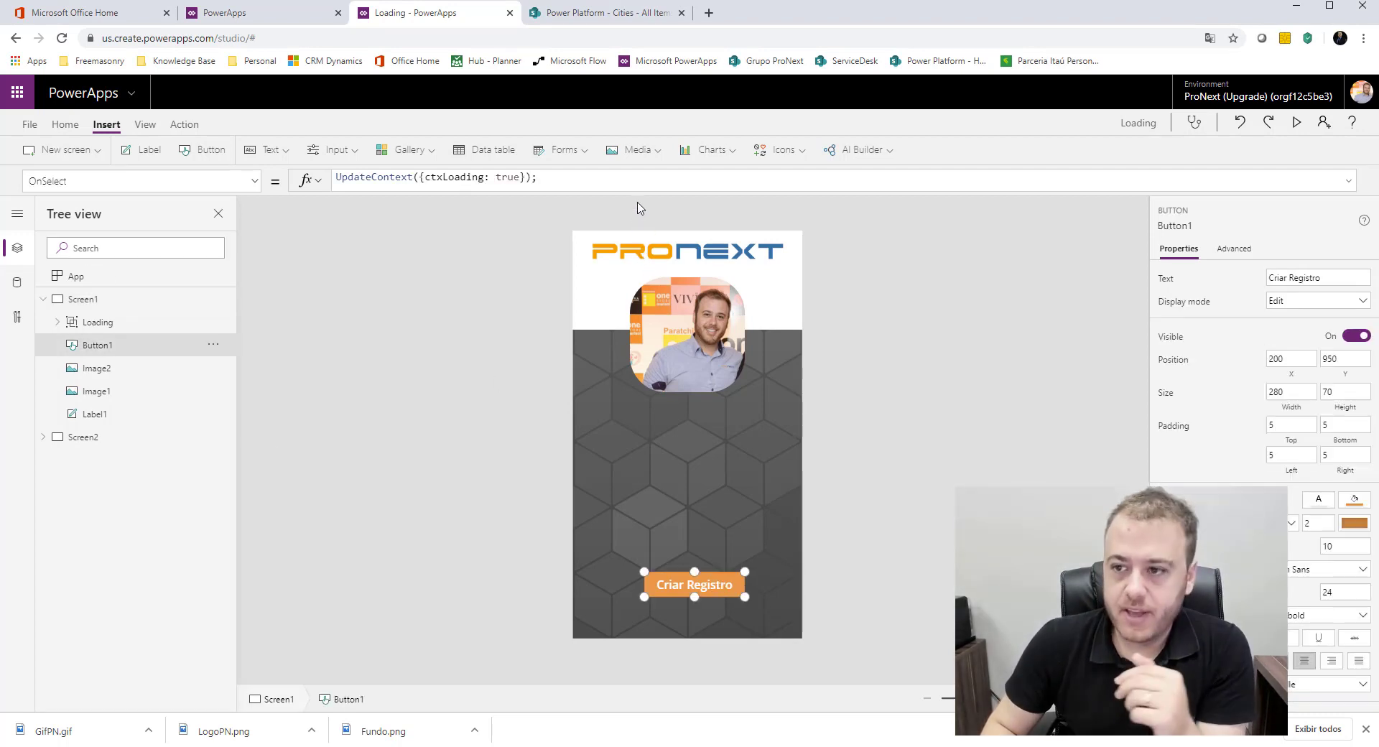
left_click_drag(638, 194, 632, 359)
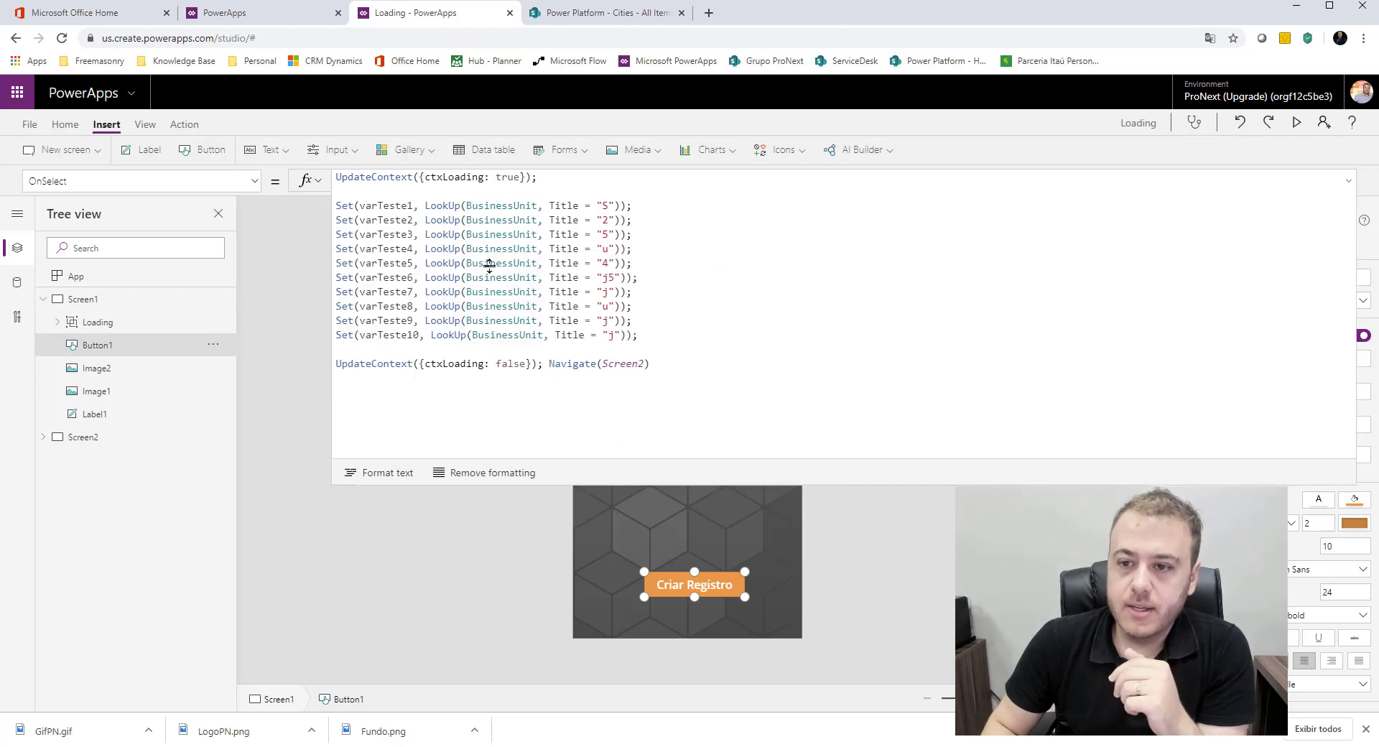
left_click(476, 250)
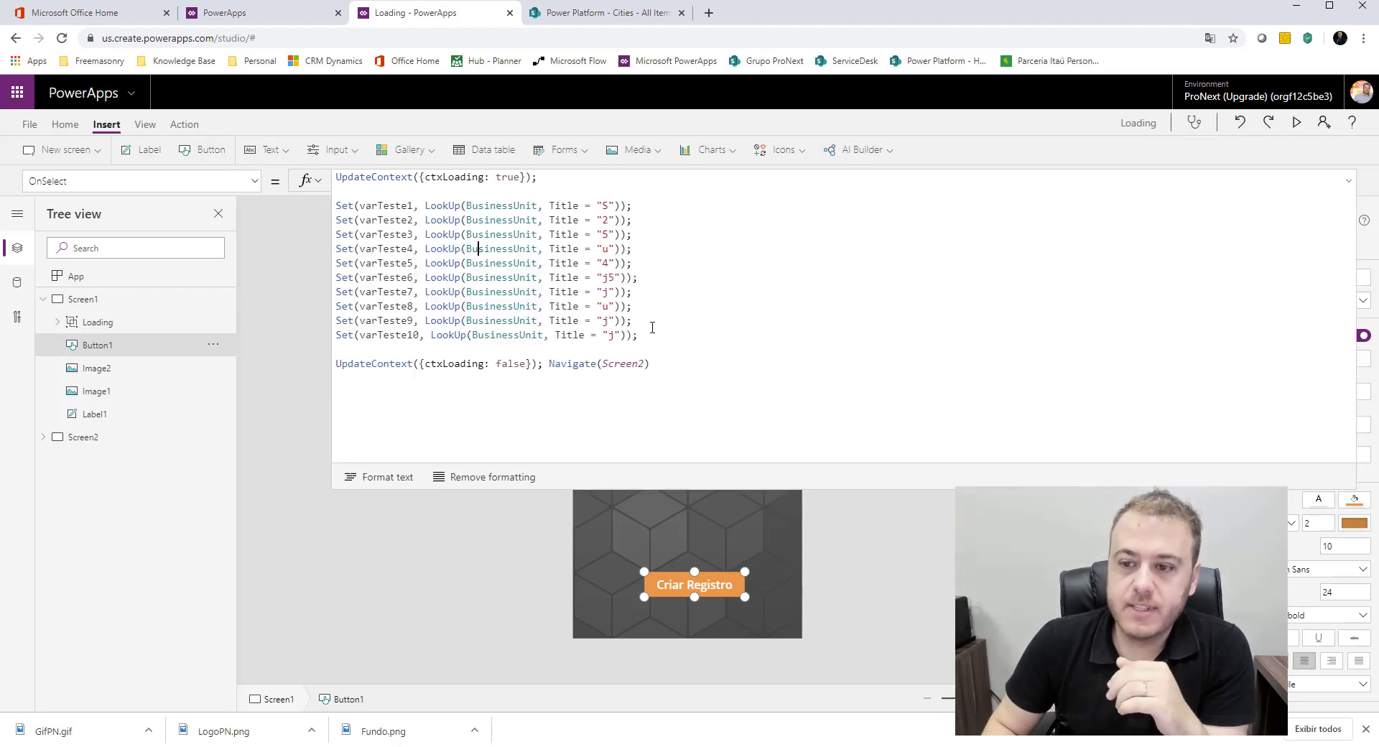
triple_click(572, 368)
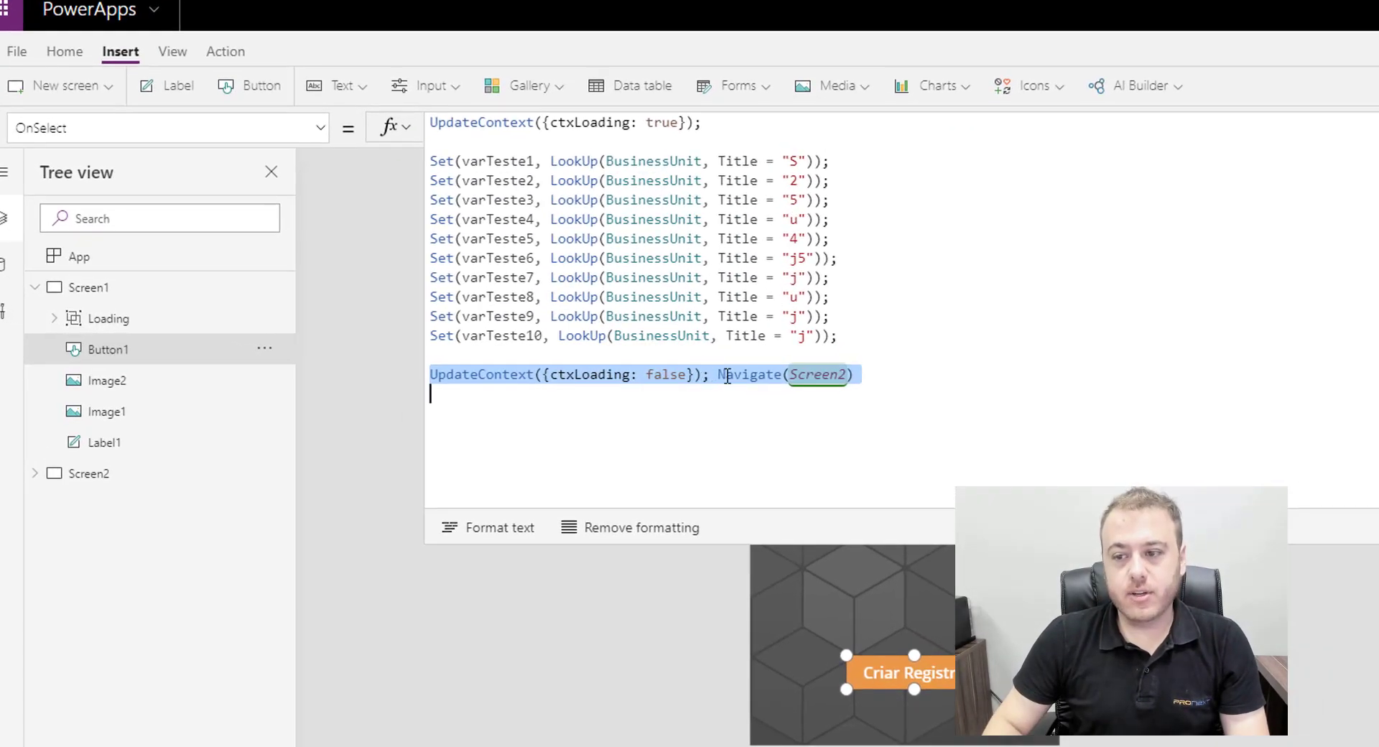
left_click(727, 376)
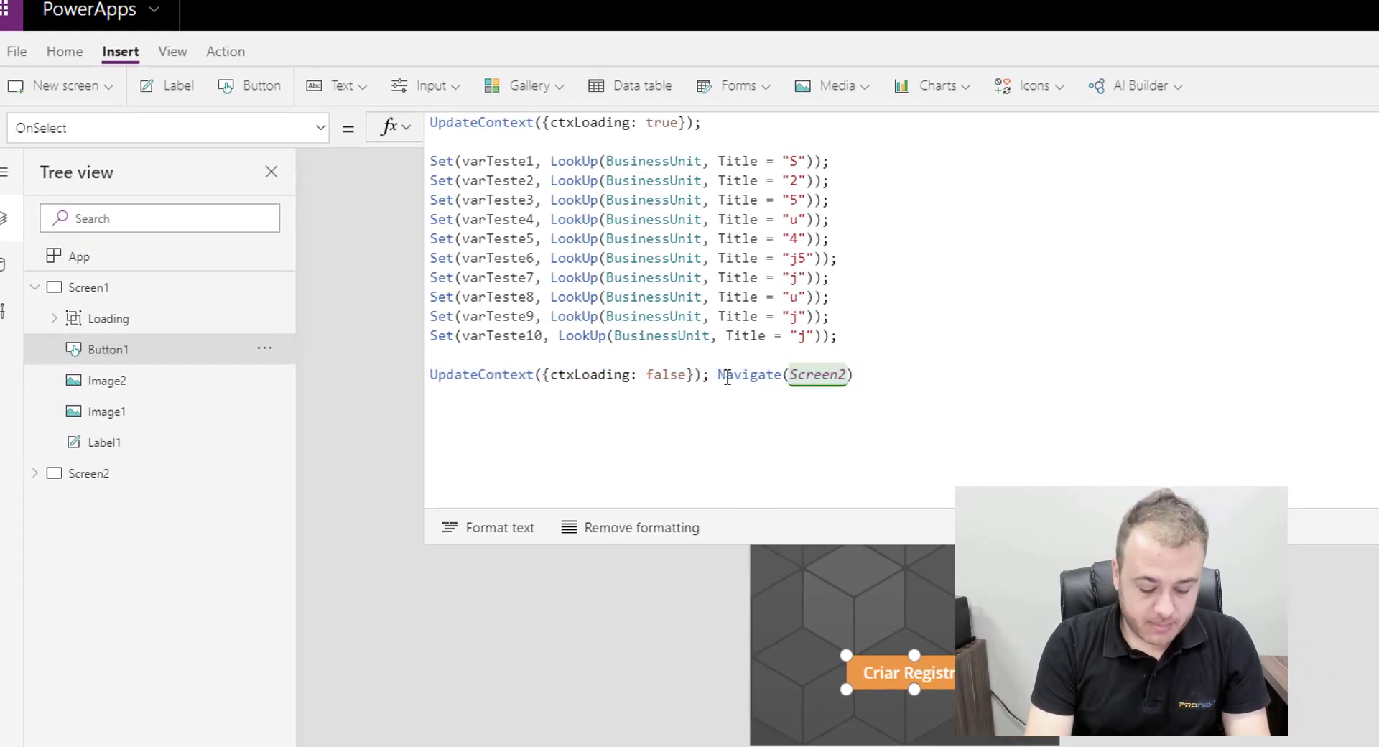
type("NewFor")
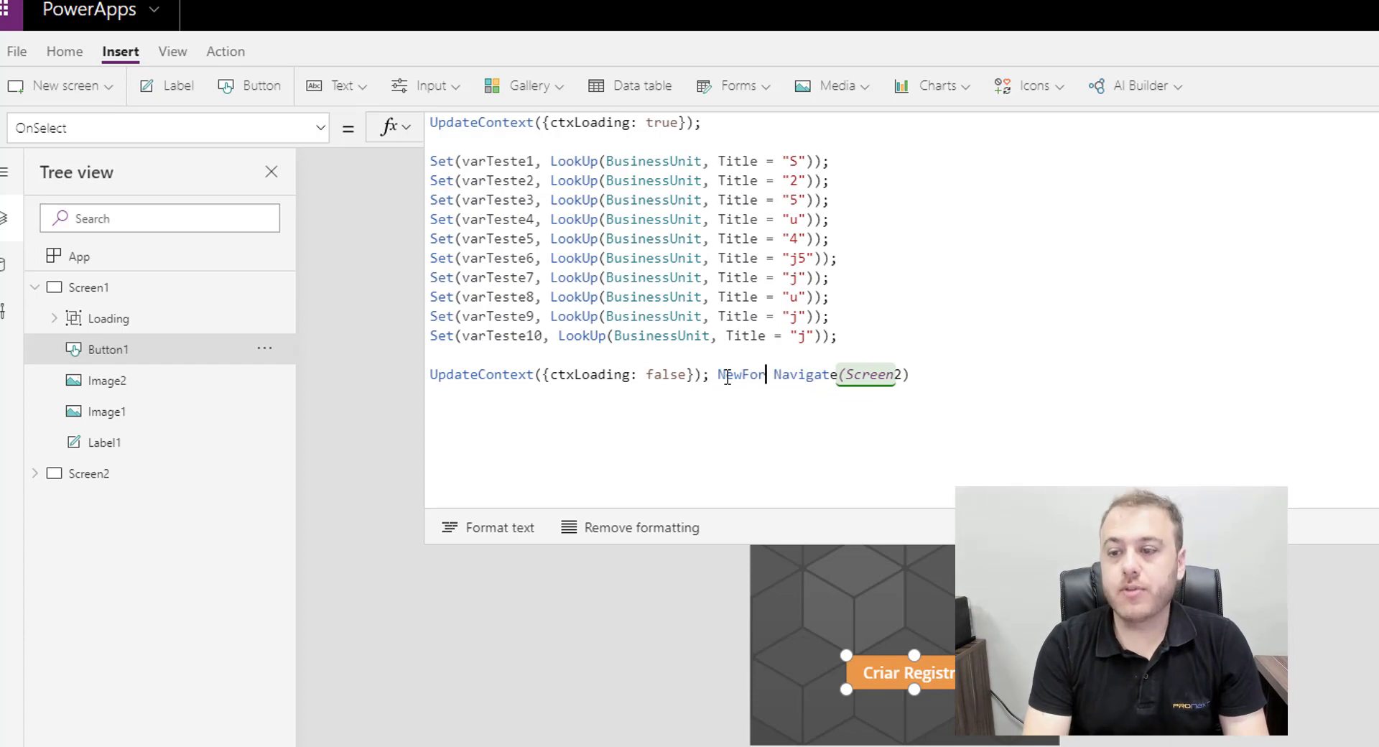
type("m")
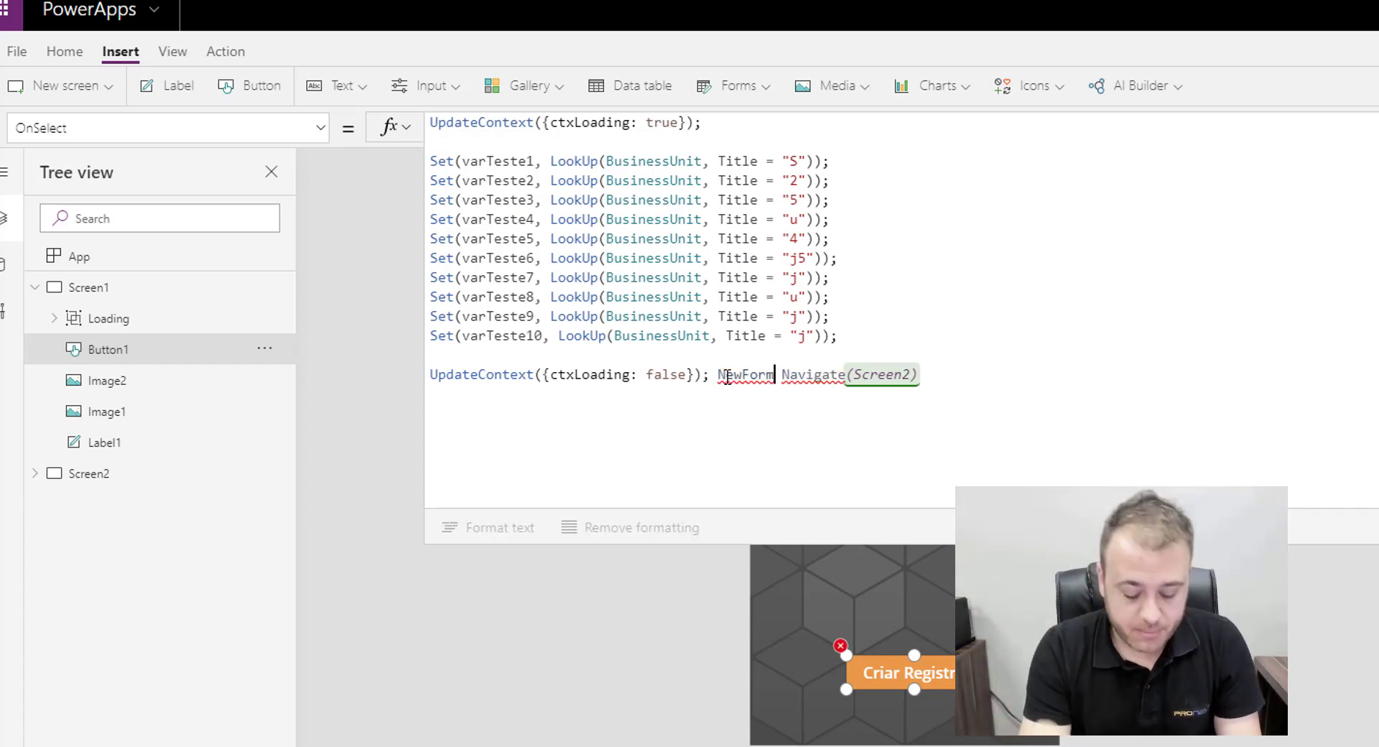
type("(")
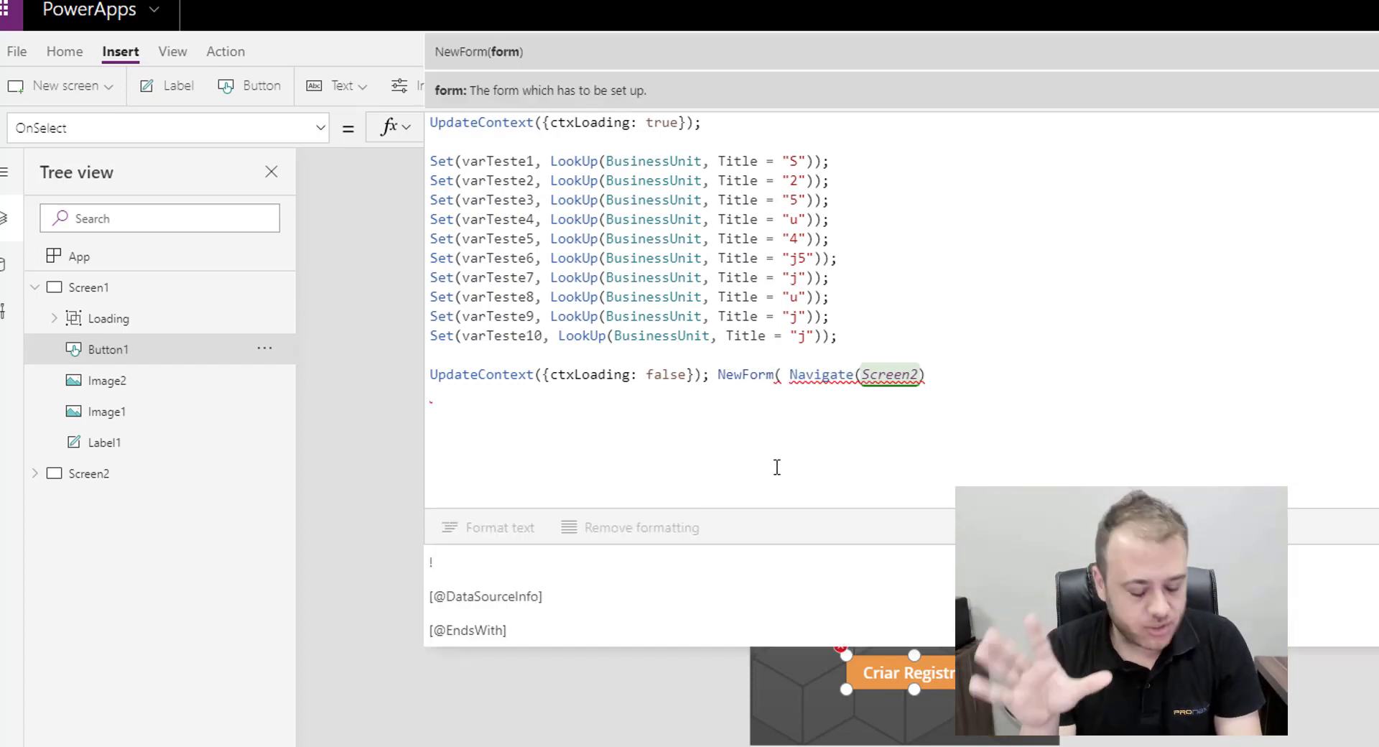
type("Form")
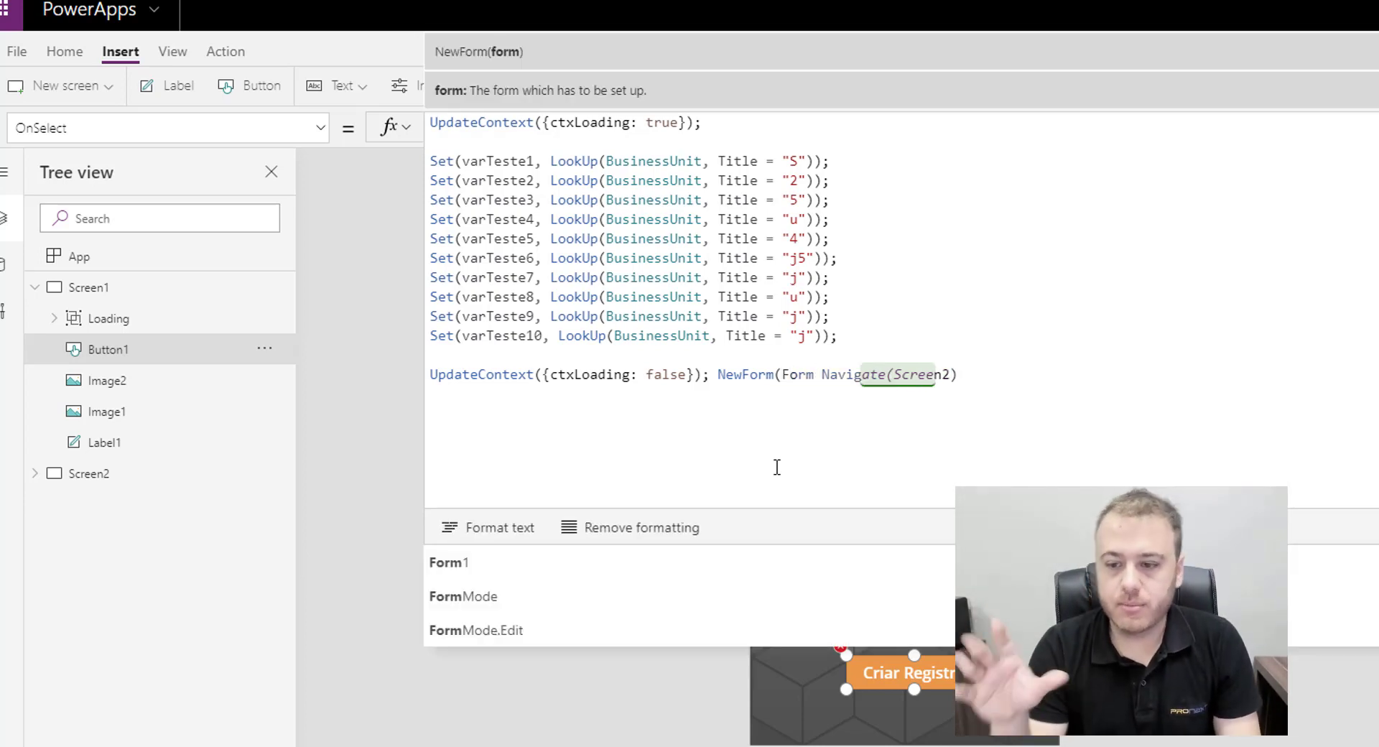
left_click(580, 555)
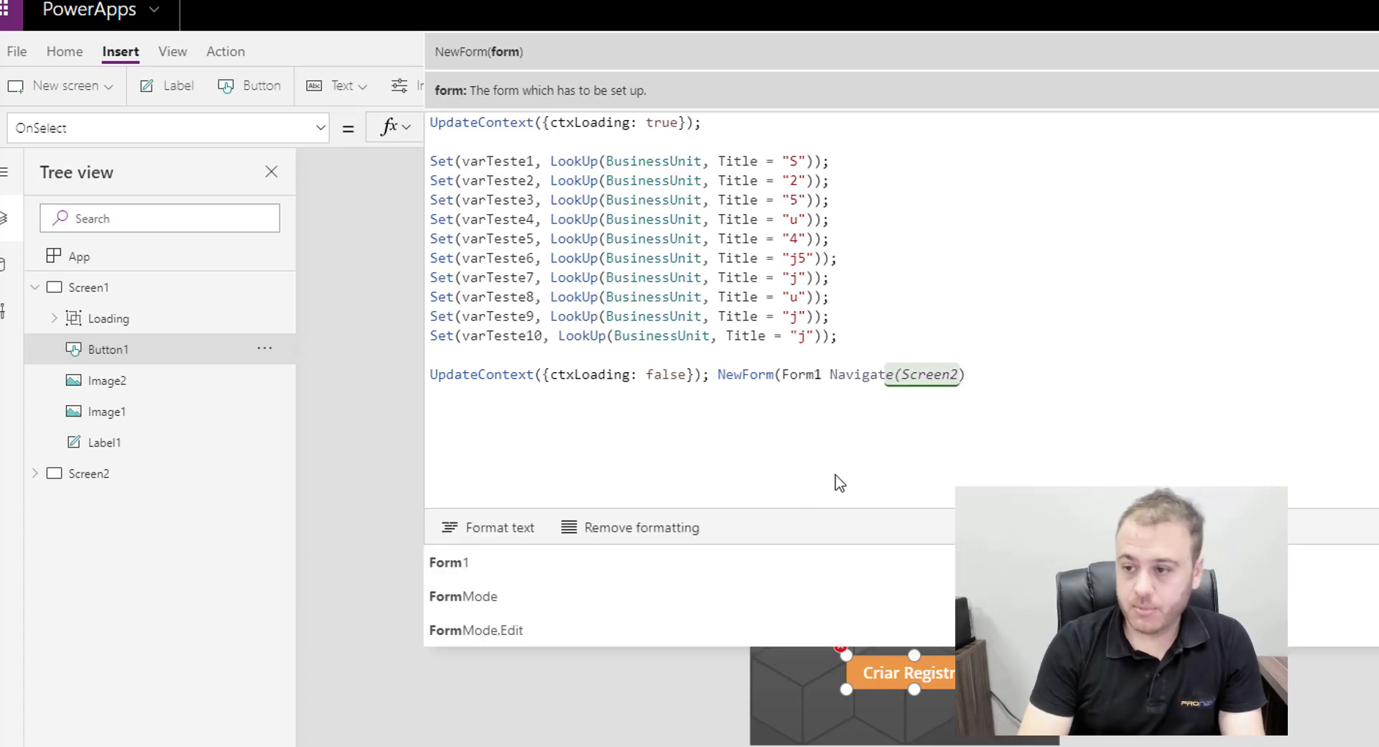
type(");")
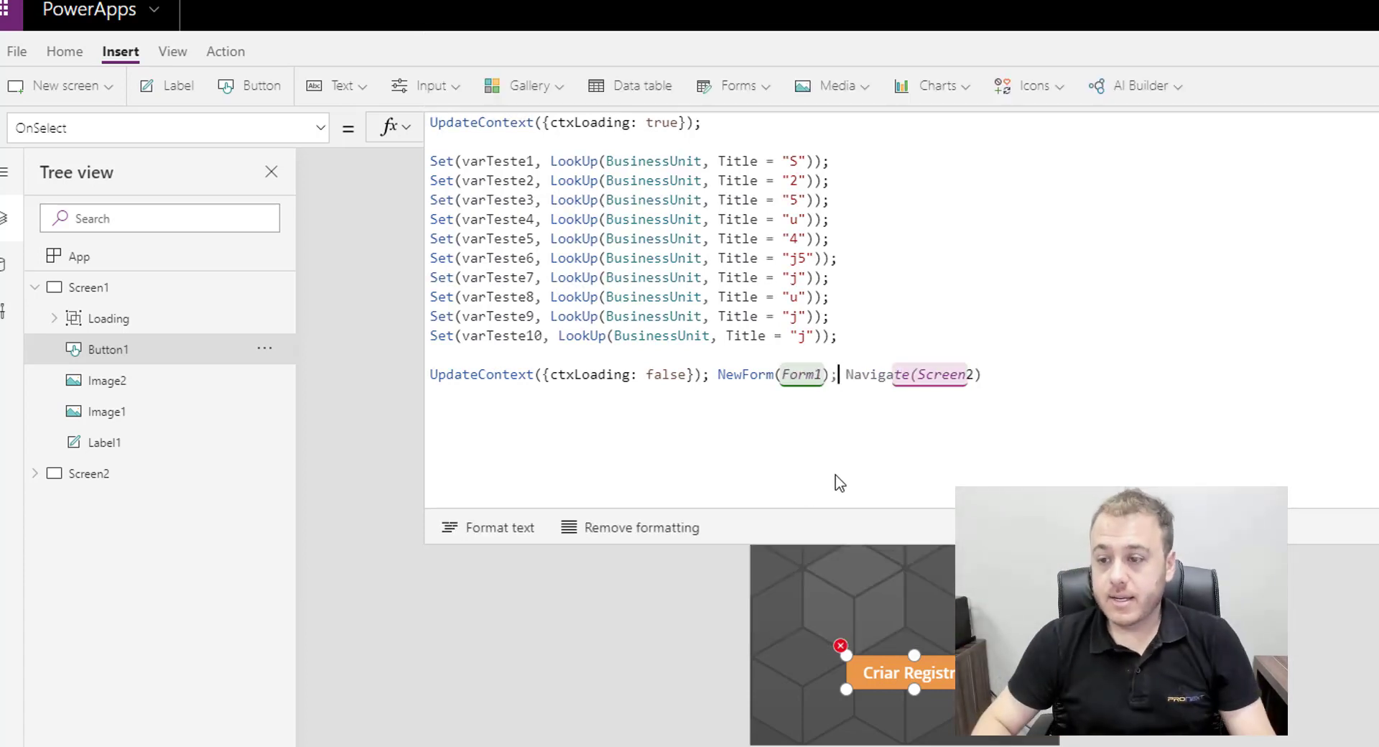
Step: Copy NewForm(Form1); onto its own line between the last Set statement and the closing UpdateContext line, keeping blank lines around it
left_click_drag(842, 373, 718, 375)
key("ctrl+c")
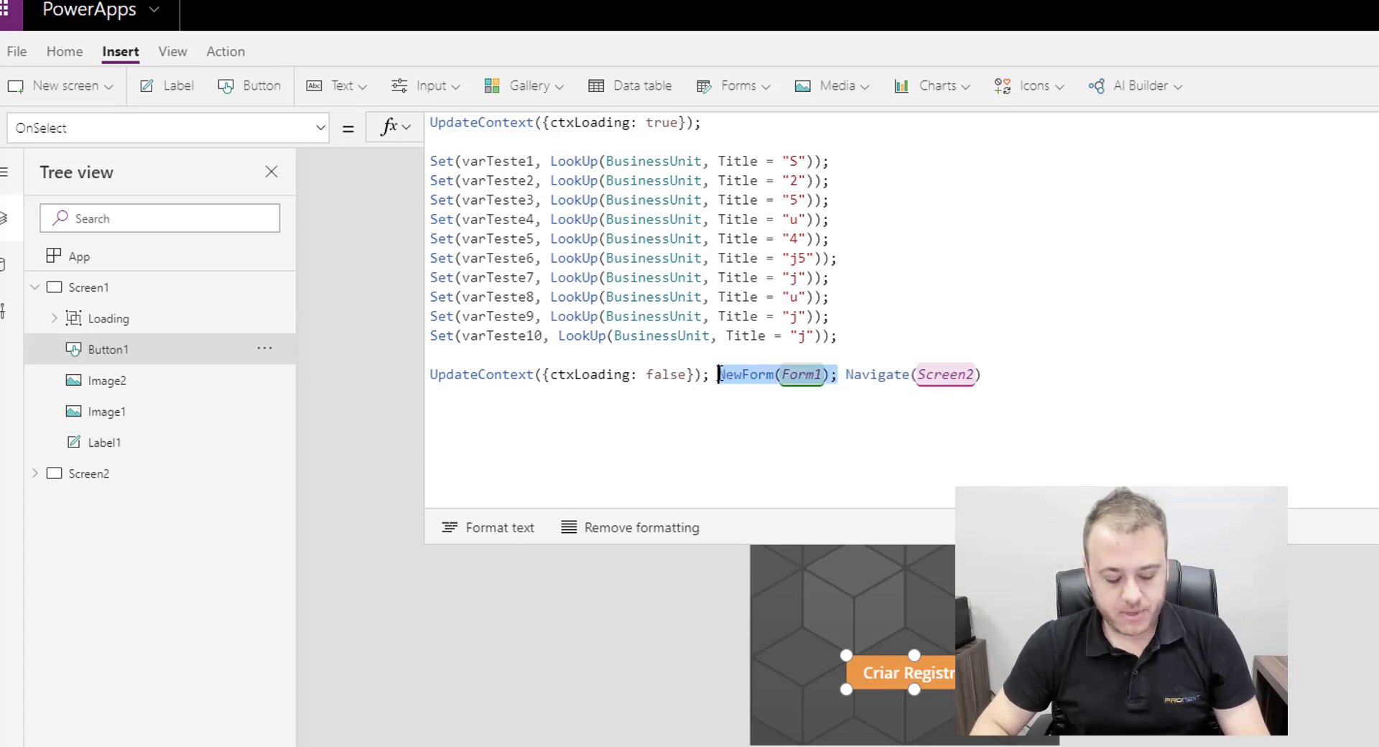
left_click(580, 359)
key("Delete")
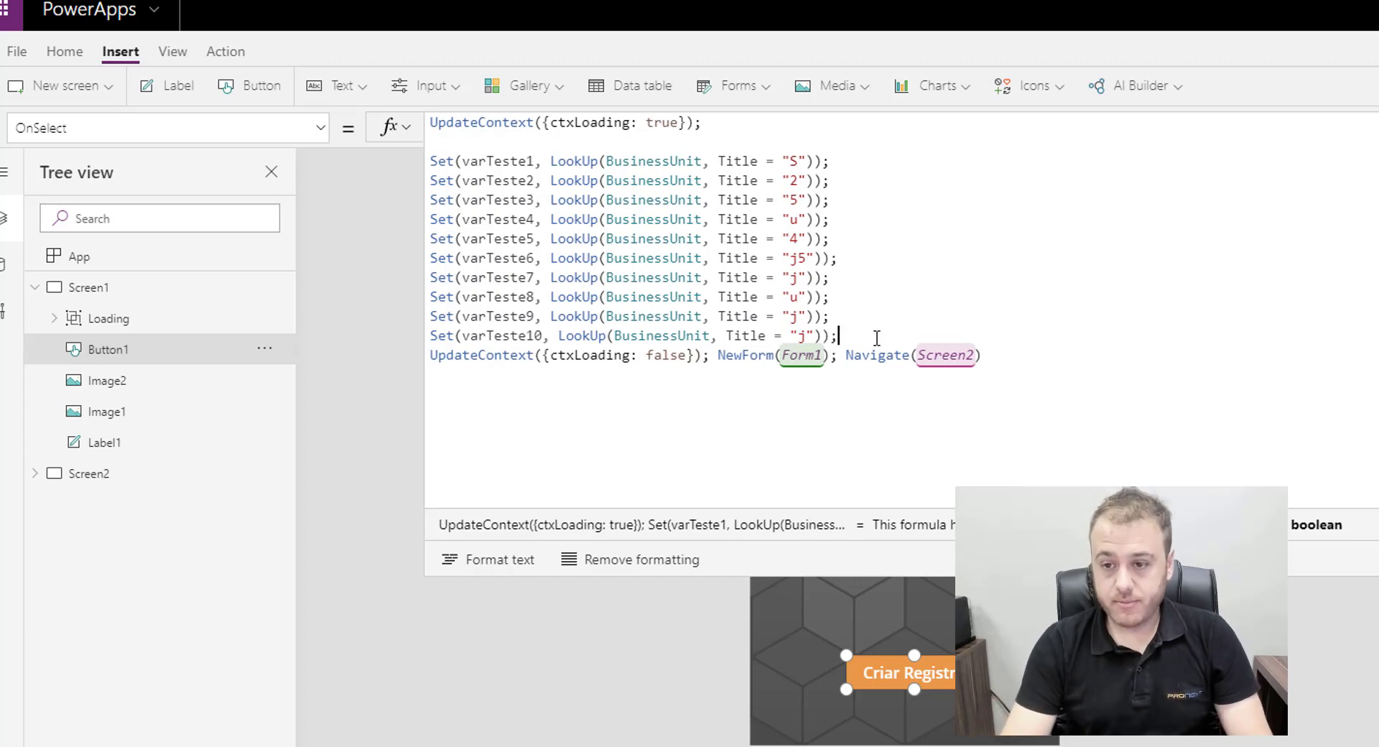
key("Return")
key("Return")
key("ctrl+v")
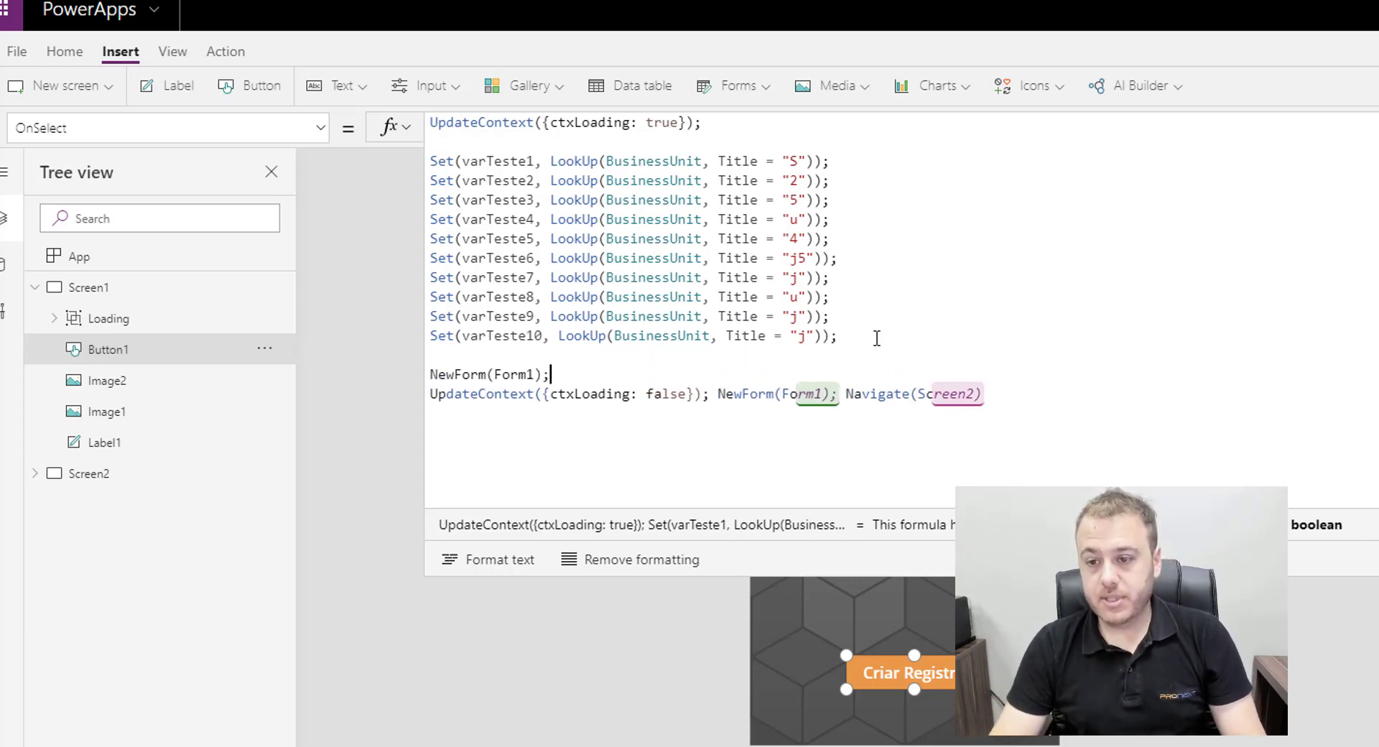
key("Return")
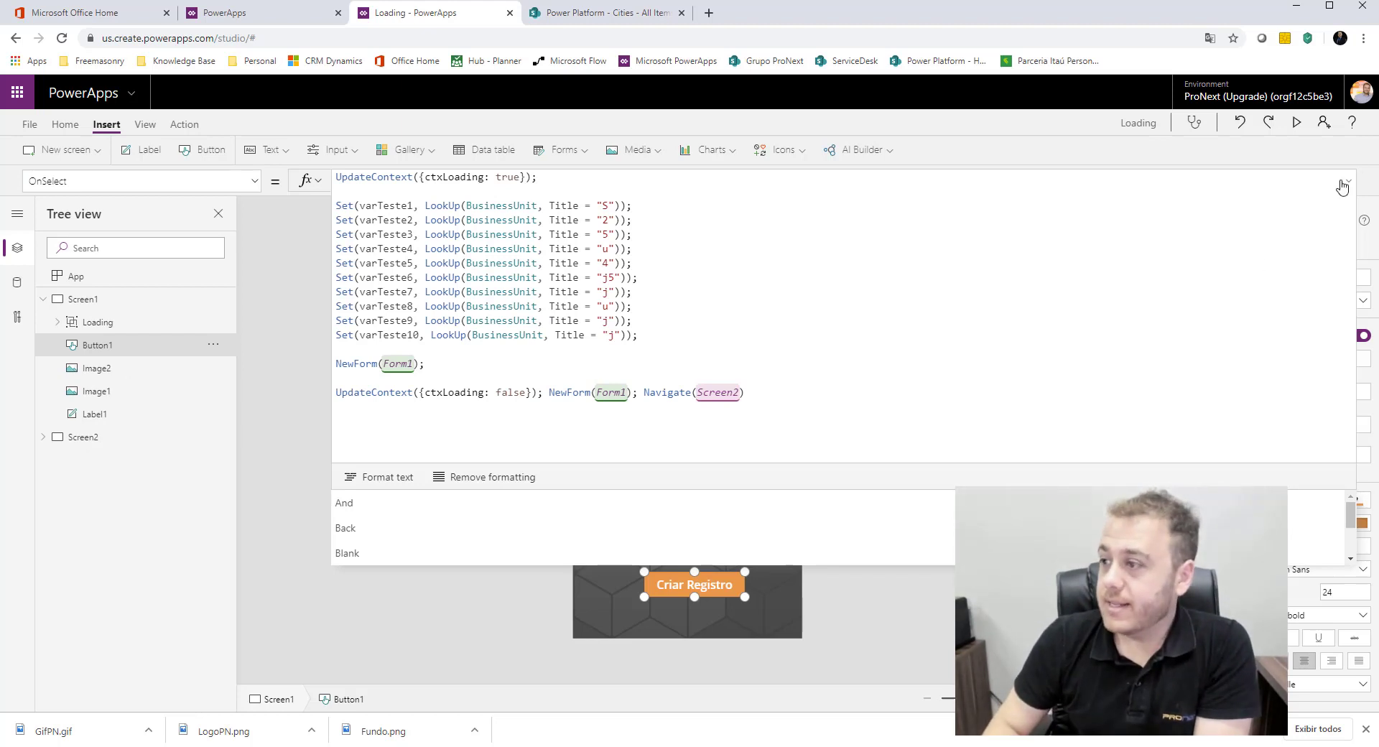
left_click(1342, 181)
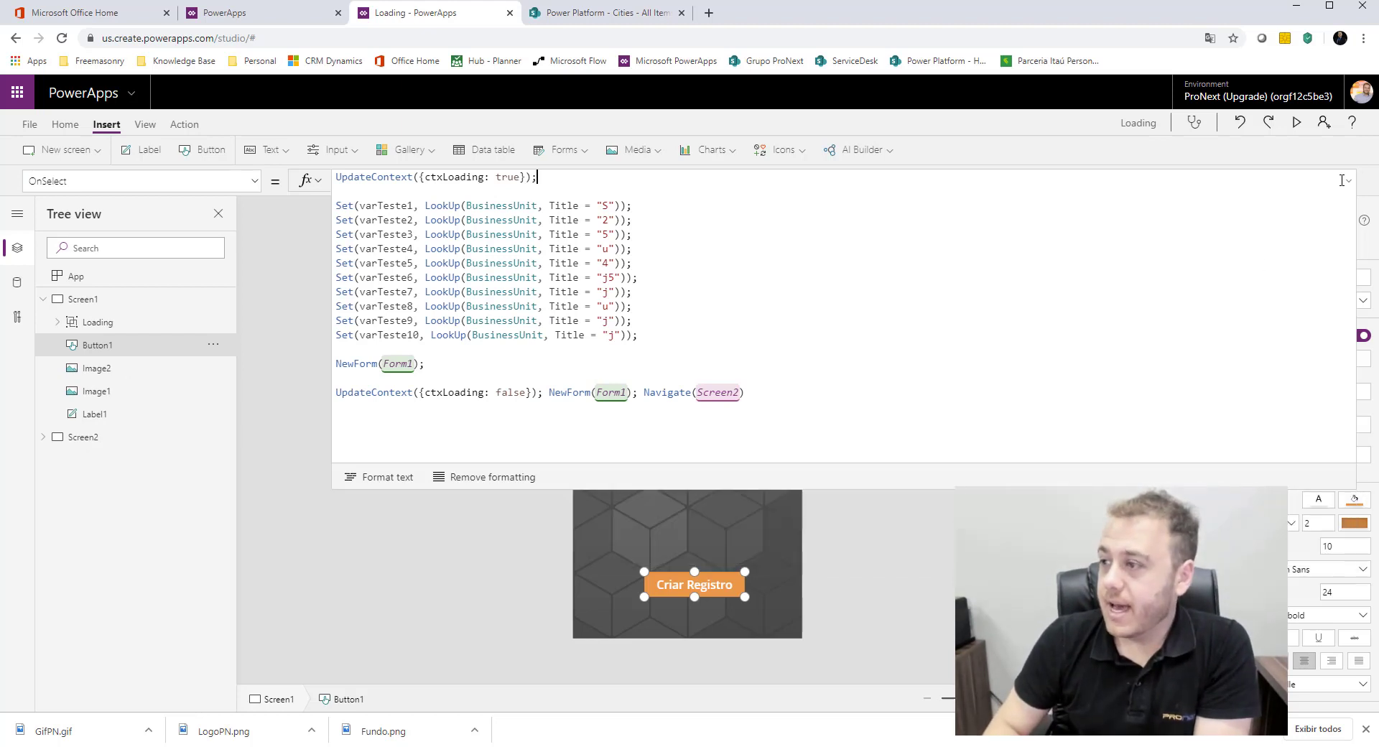
left_click(1348, 185)
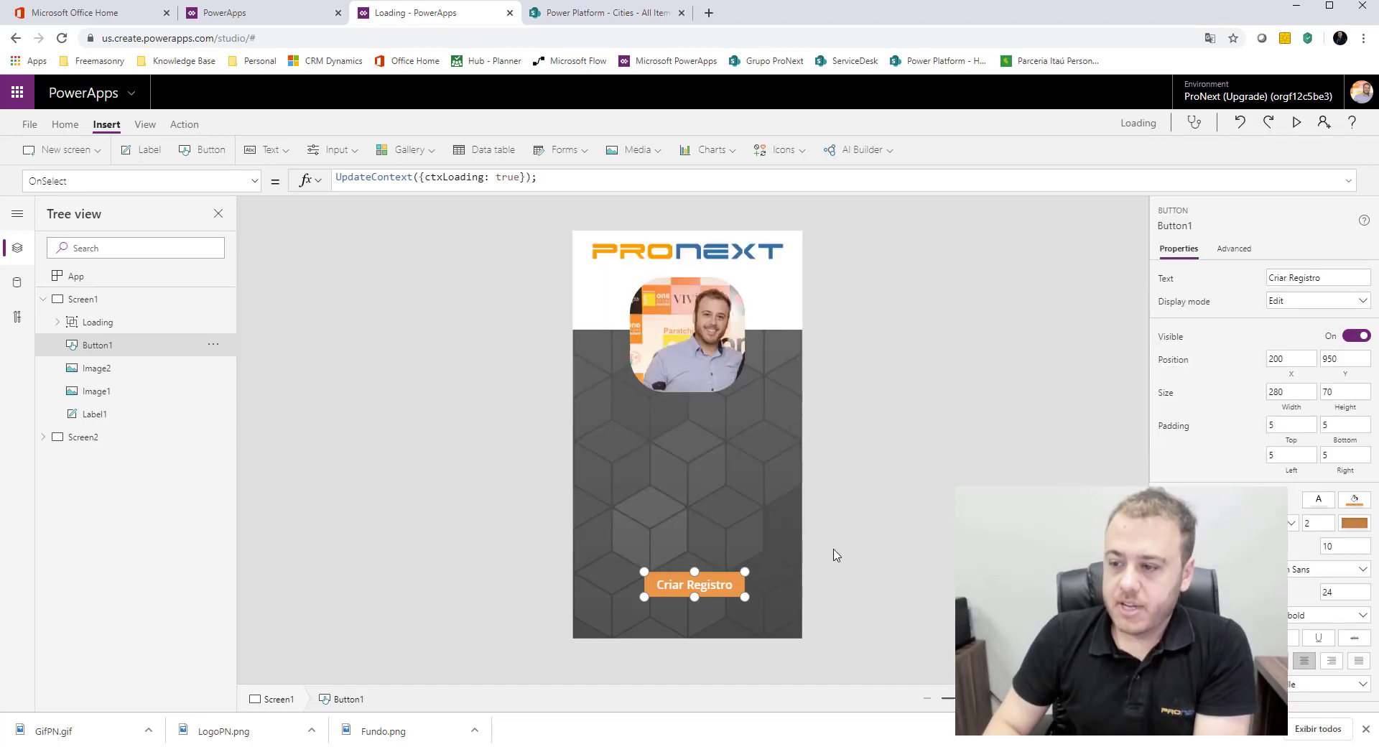
left_click(924, 568)
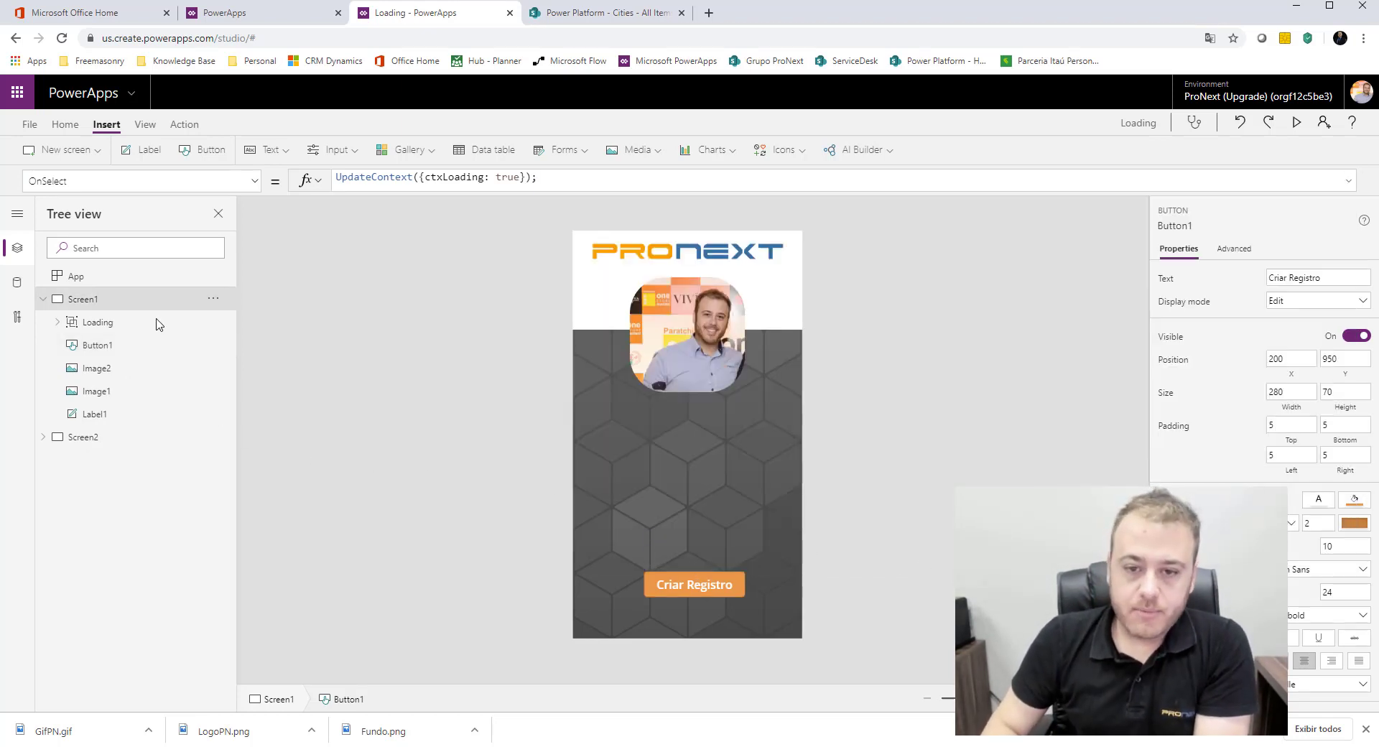
Step: Insert a text label on Screen2 and clear its default text
left_click(97, 437)
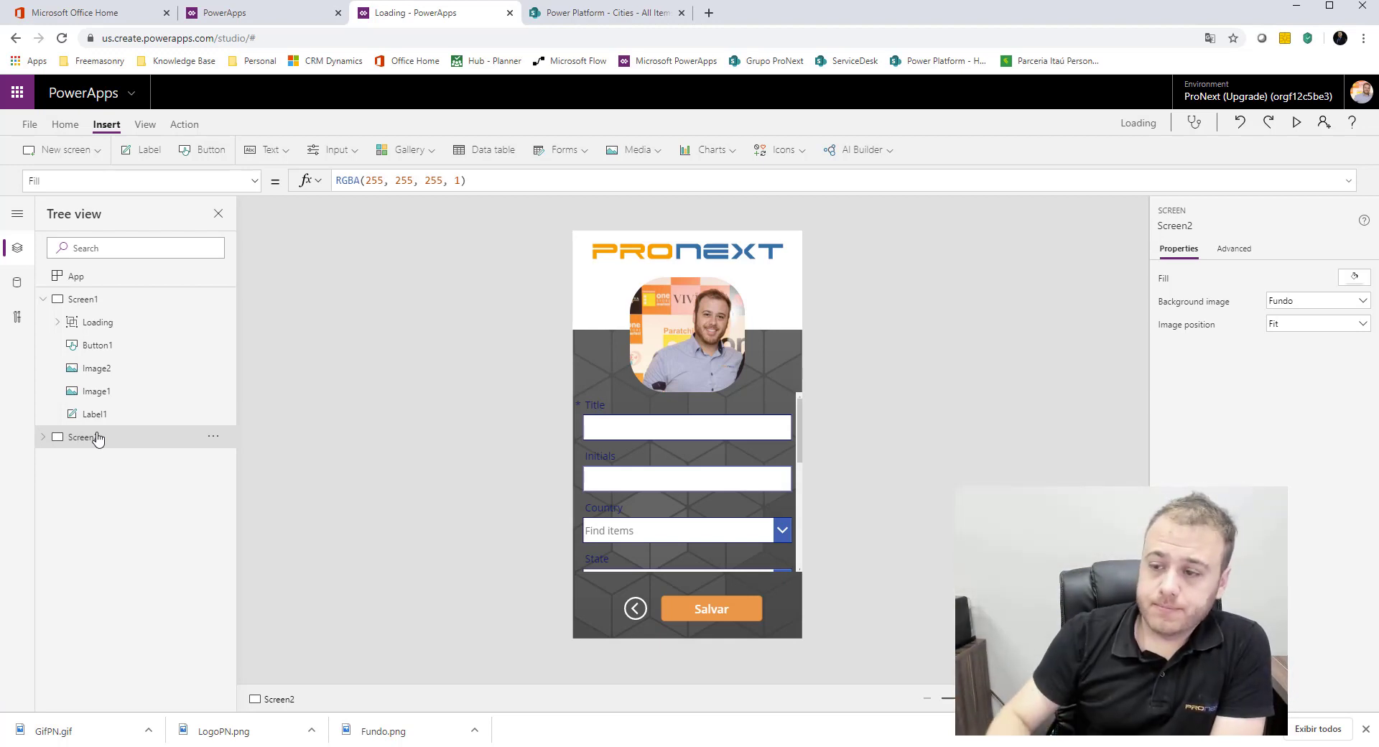
left_click(699, 611)
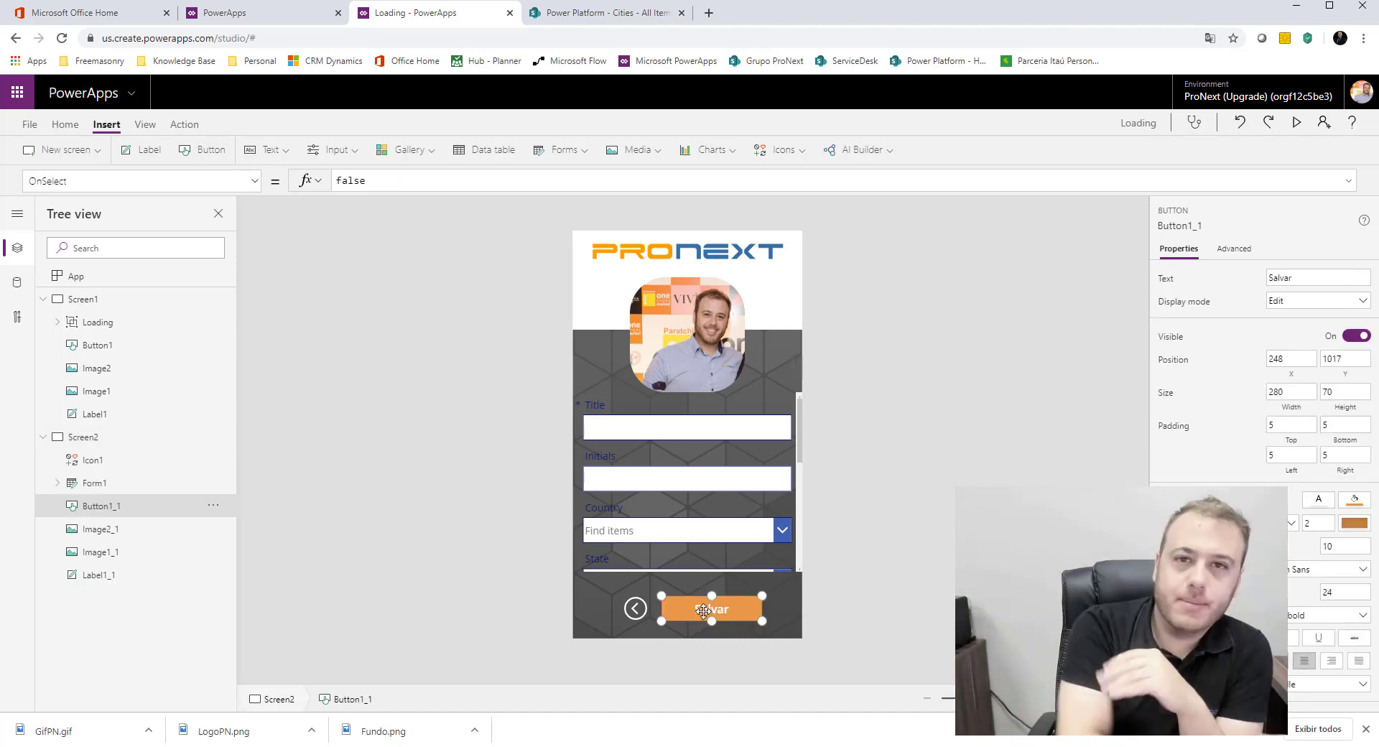
left_click(956, 470)
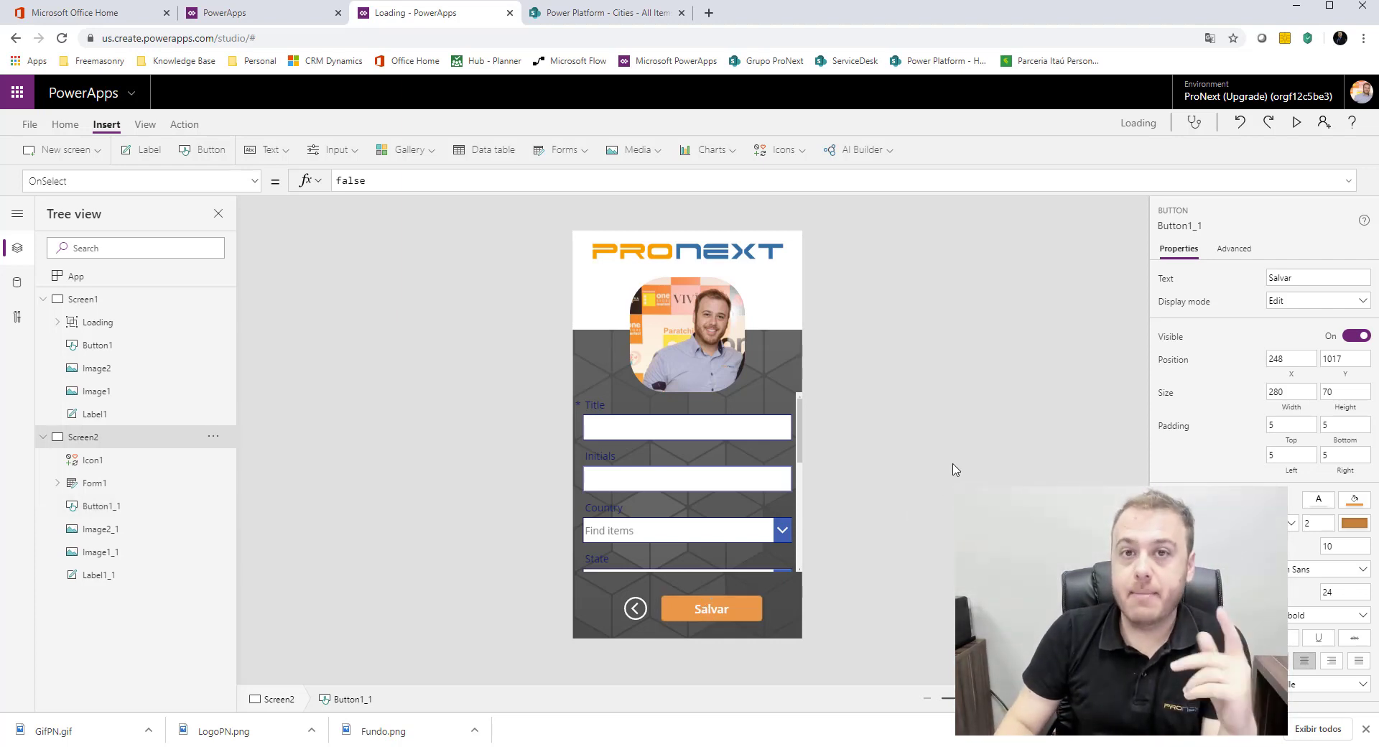
left_click(636, 609)
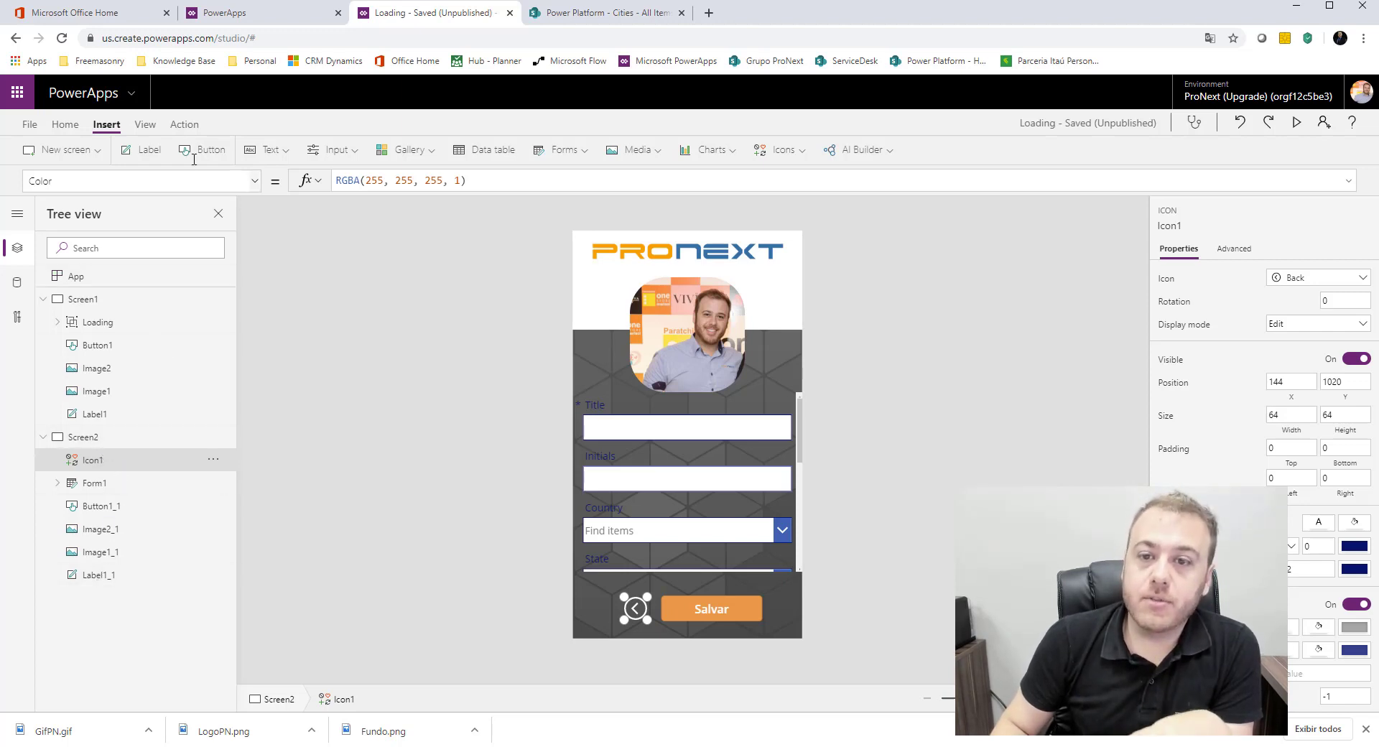
left_click(151, 150)
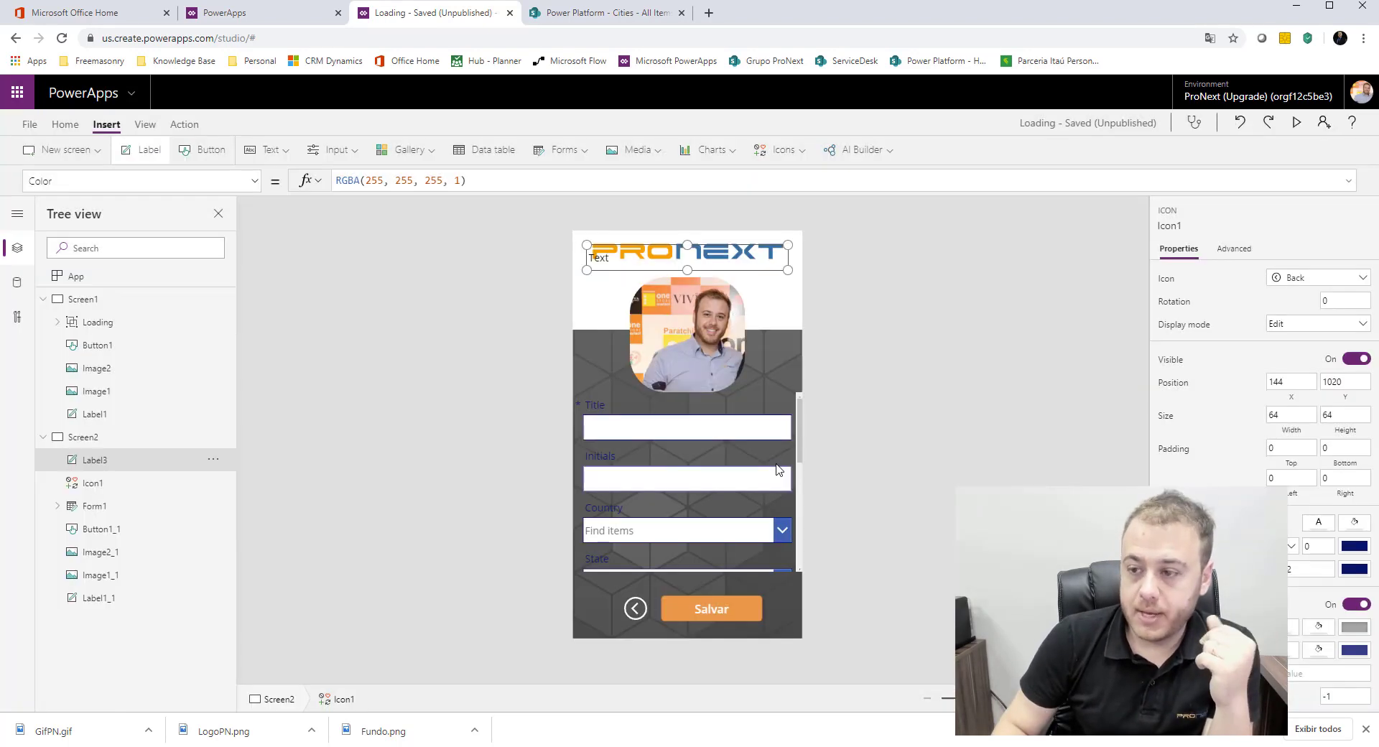
left_click(634, 260)
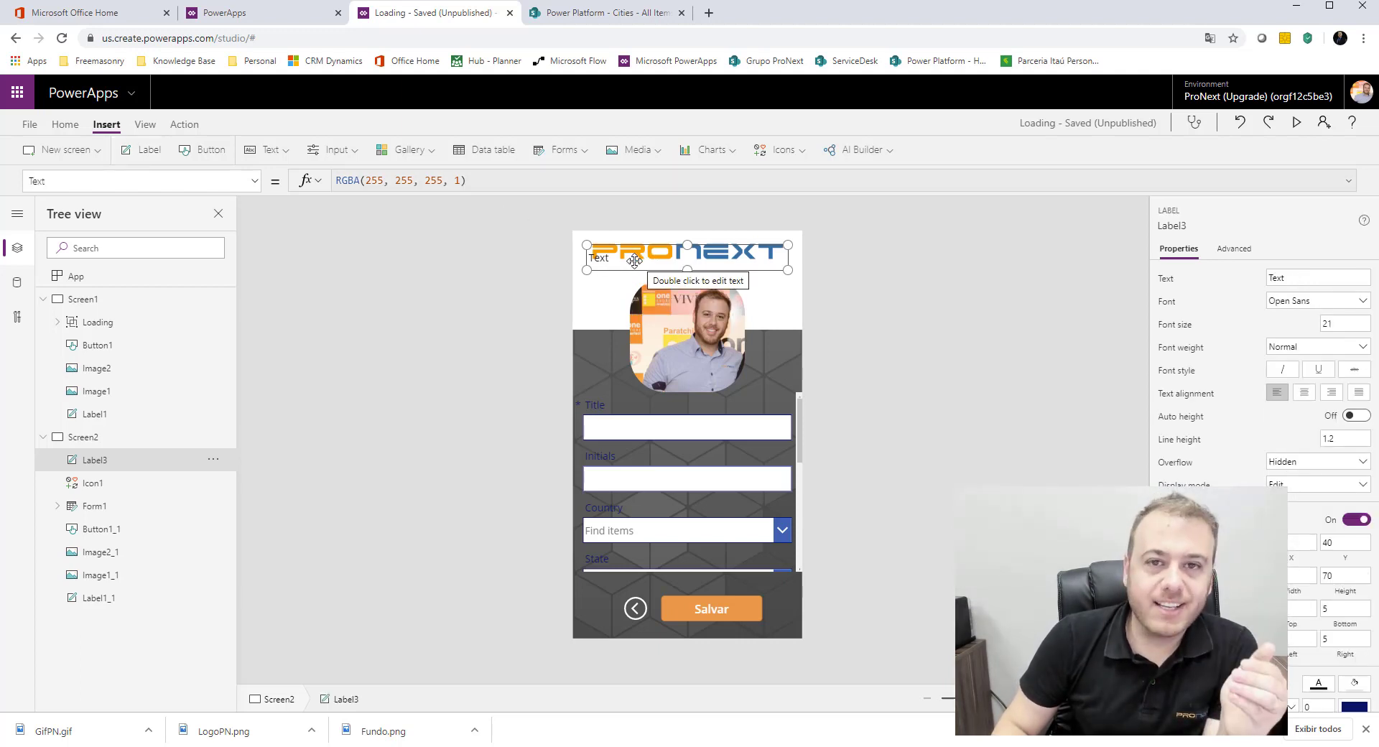
double_click(634, 260)
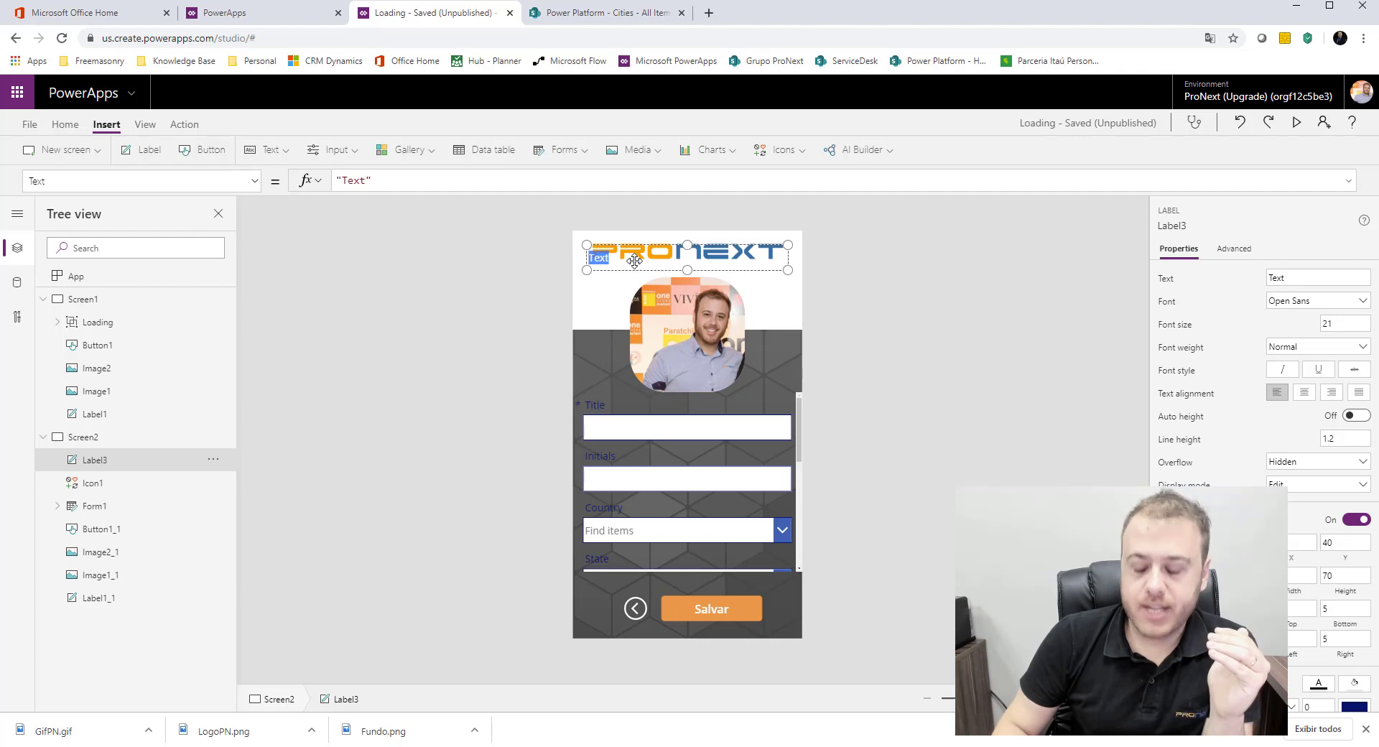
key("BackSpace")
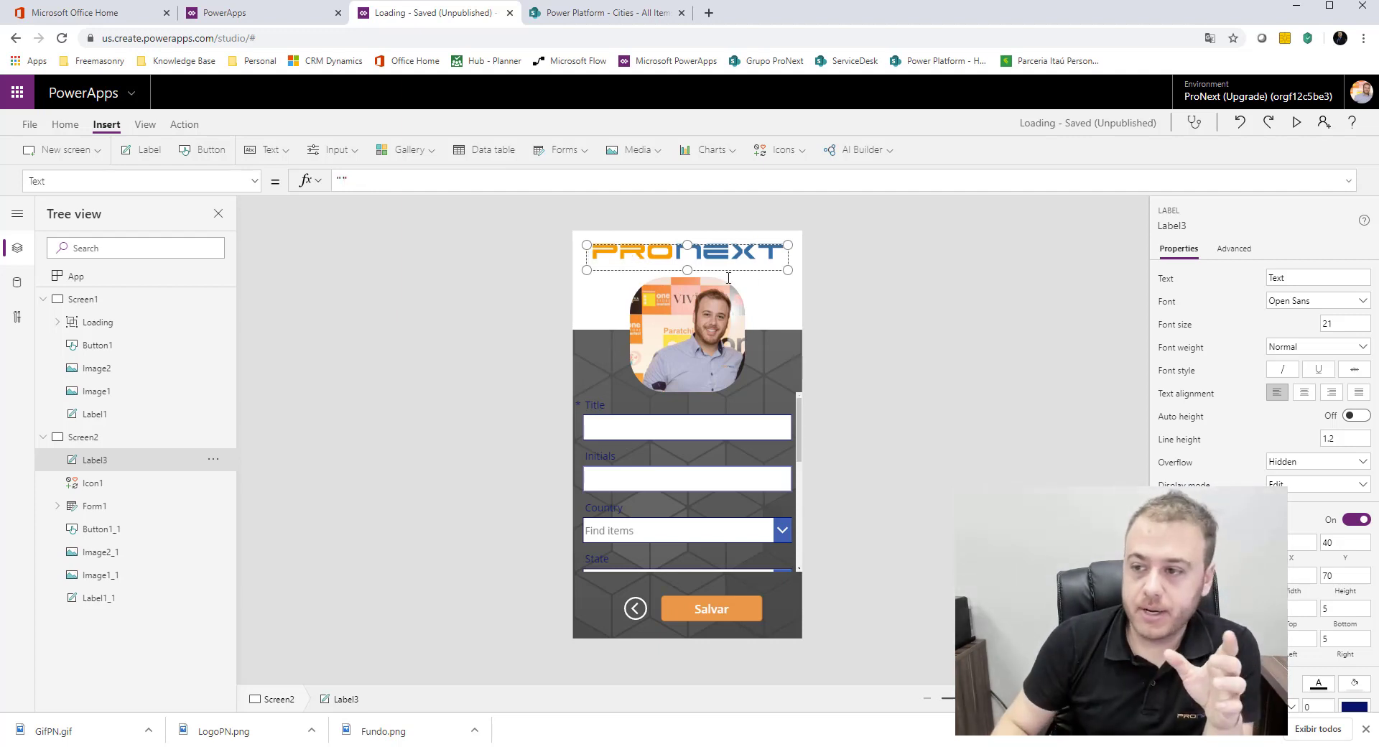
left_click(904, 307)
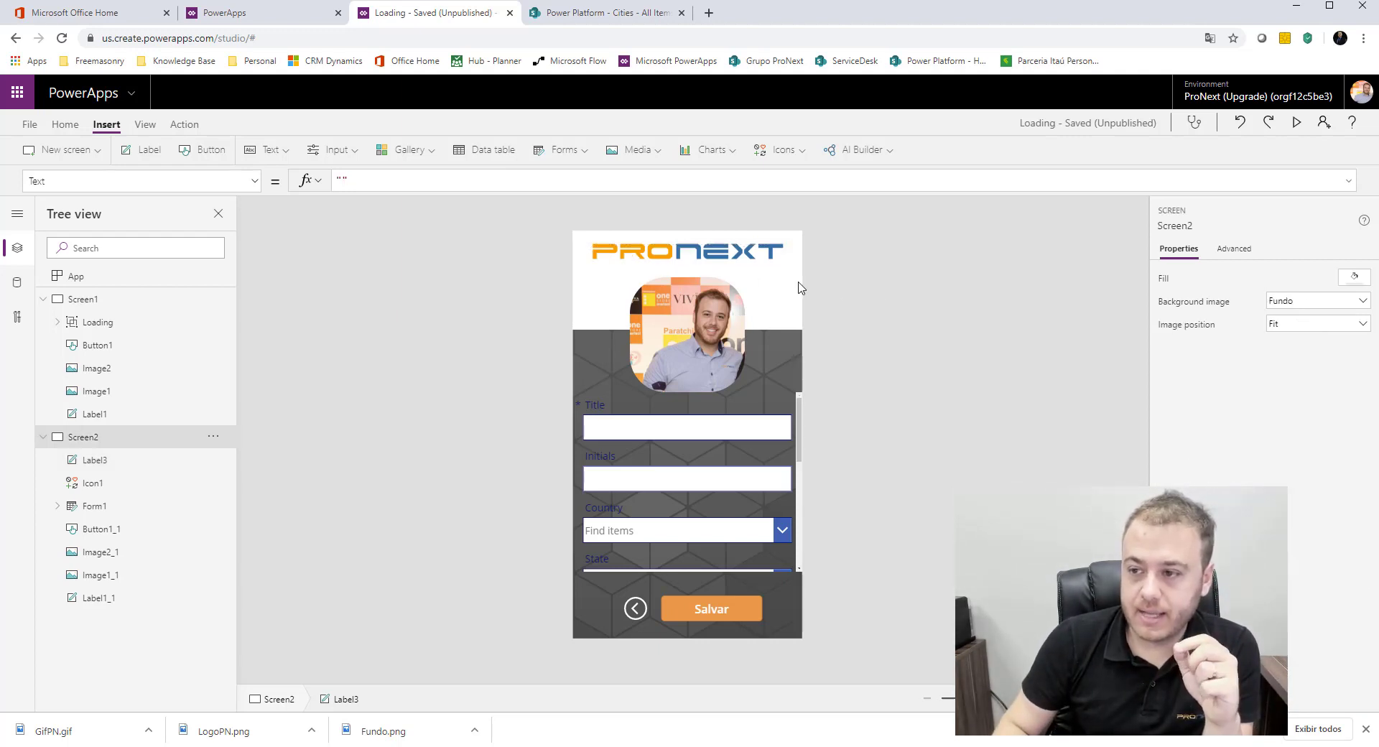
Step: Move the empty label to the origin of Screen2 and stretch it over the whole screen, with a height of 1136
left_click(758, 268)
left_click_drag(758, 269, 668, 483)
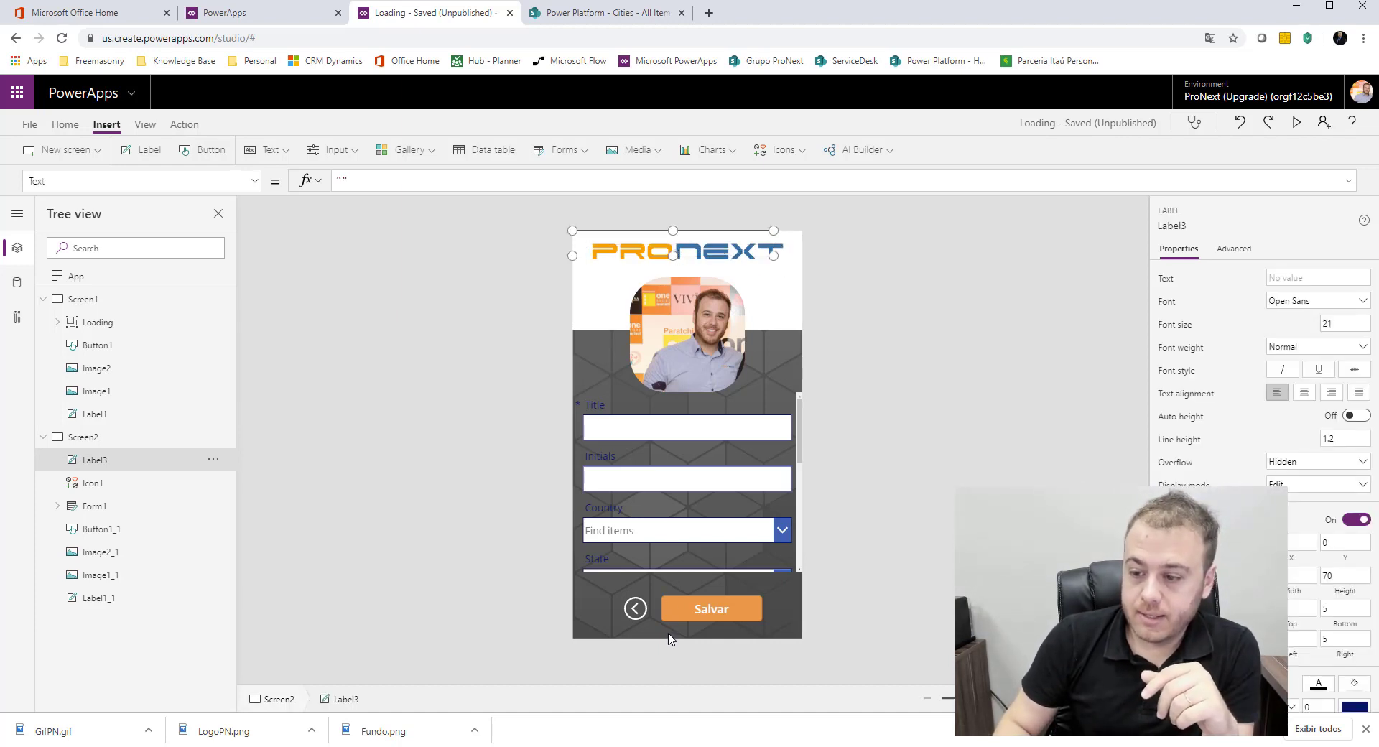
left_click_drag(669, 643, 668, 643)
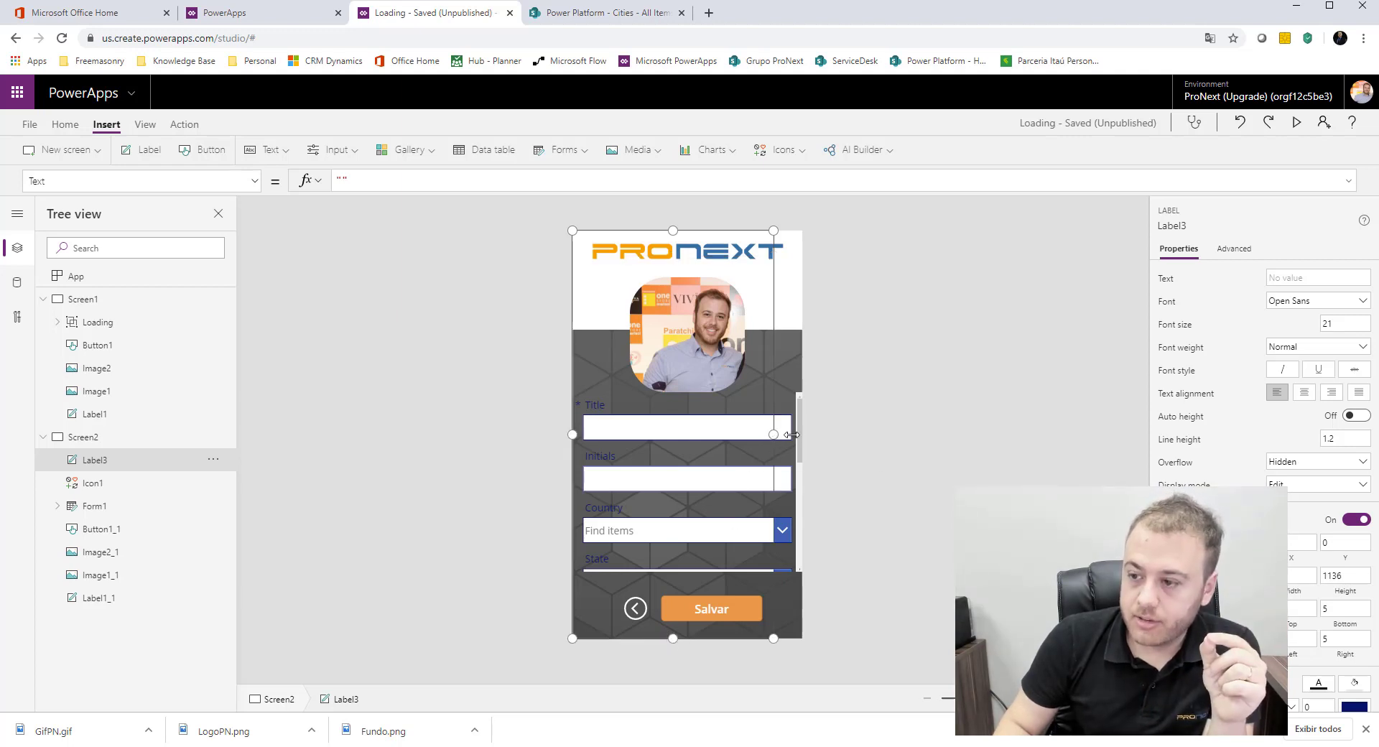
left_click_drag(814, 432, 838, 434)
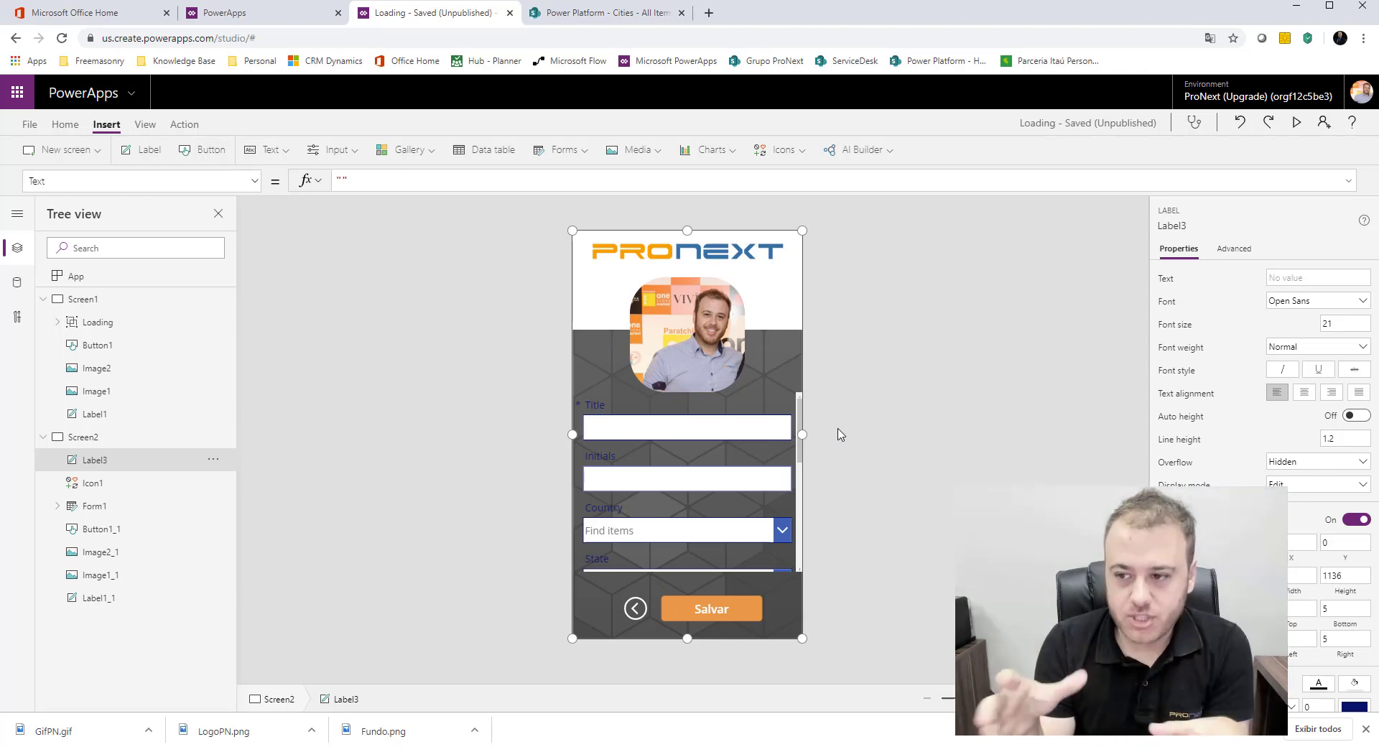
Step: Fill the full-screen label with white (FFFFFF) and set its opacity to 60
scroll(1327, 533, "down", 2)
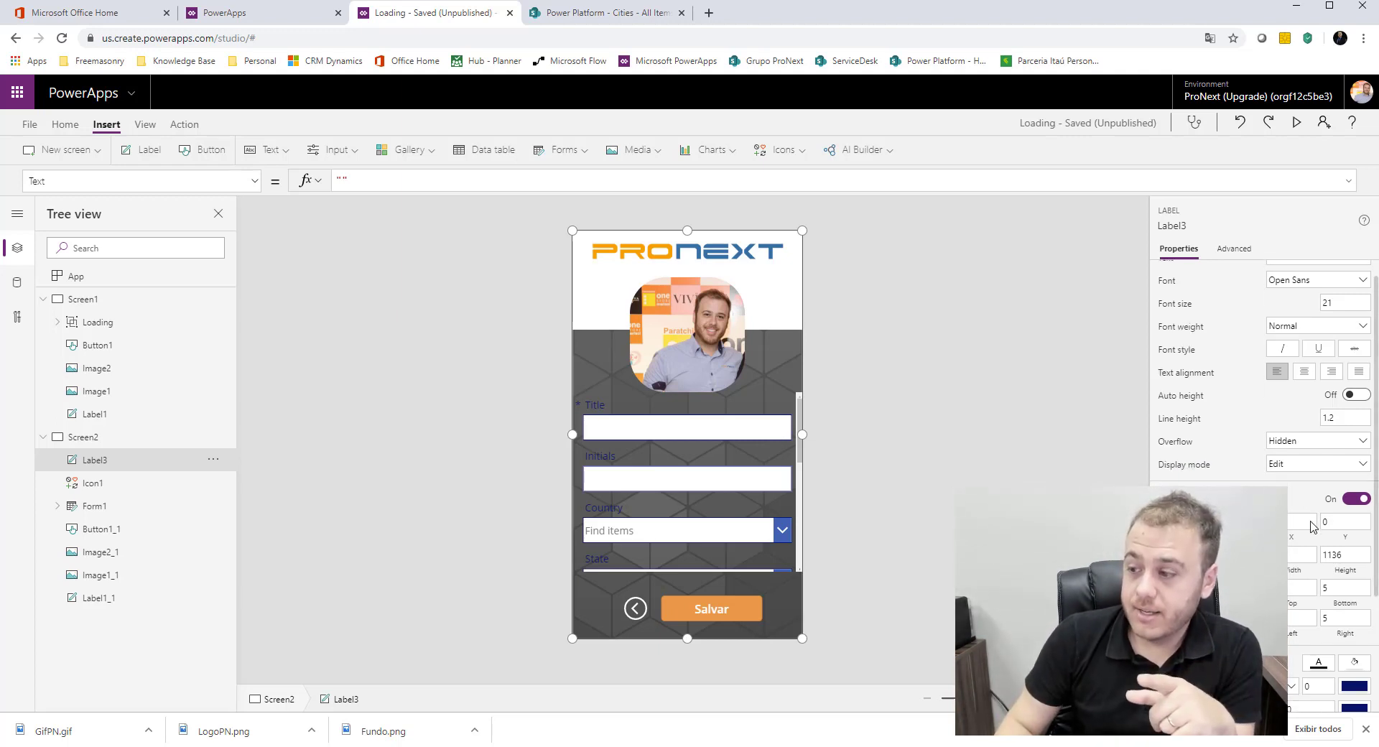
scroll(1327, 533, "down", 1)
left_click(1355, 612)
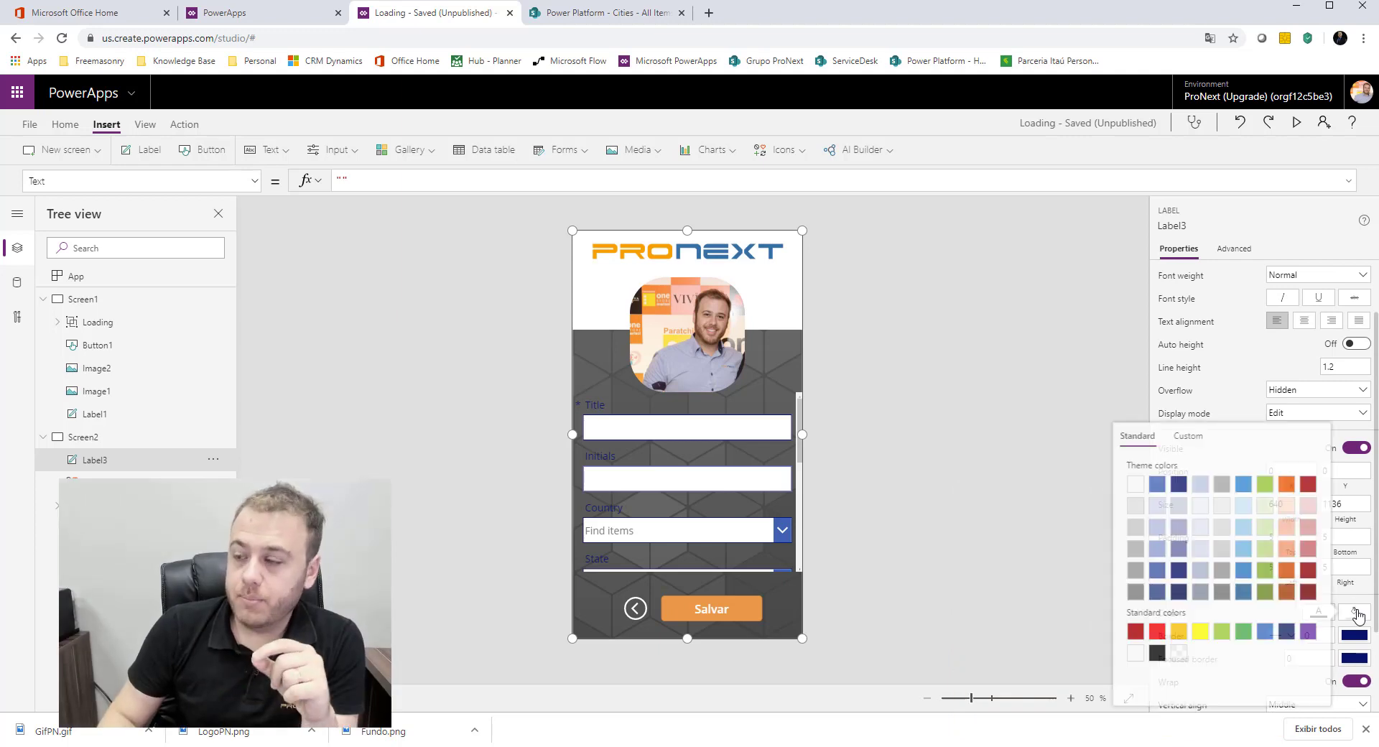
left_click(1135, 485)
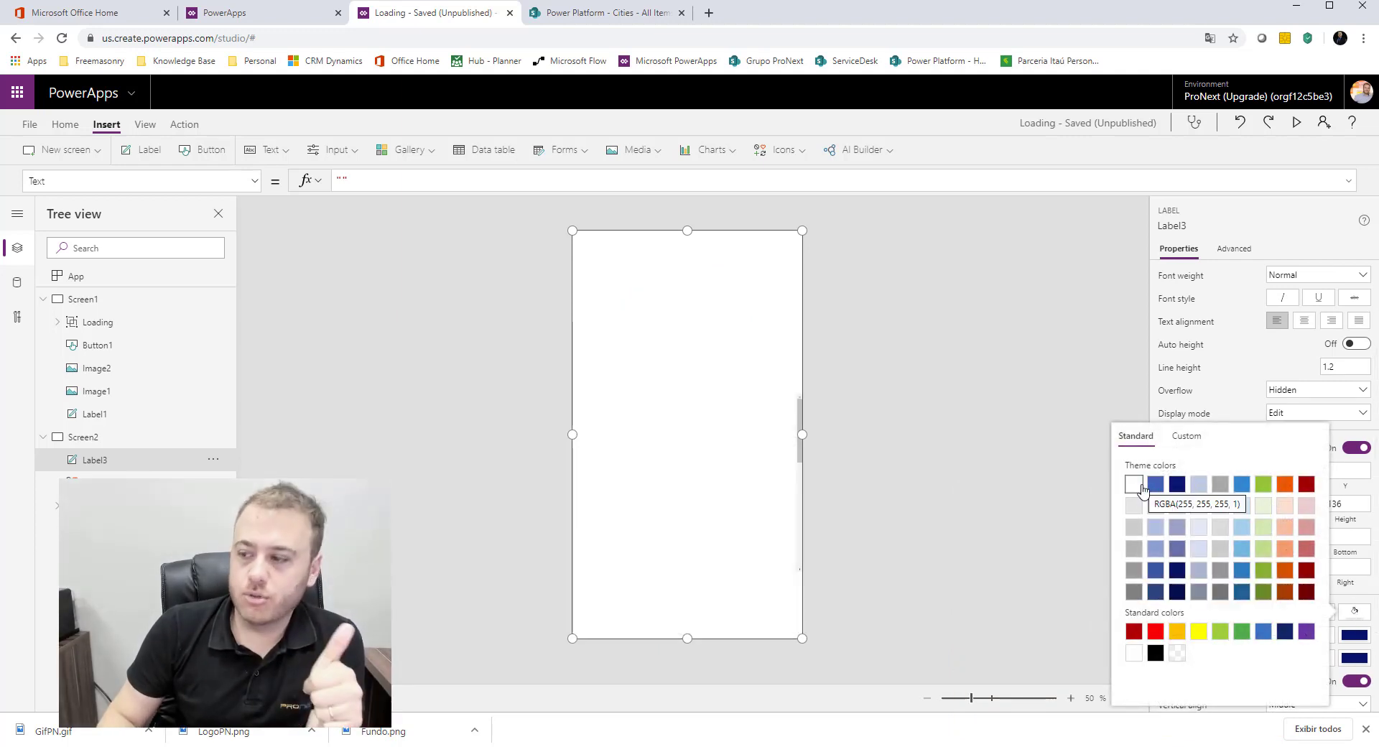
left_click(1187, 436)
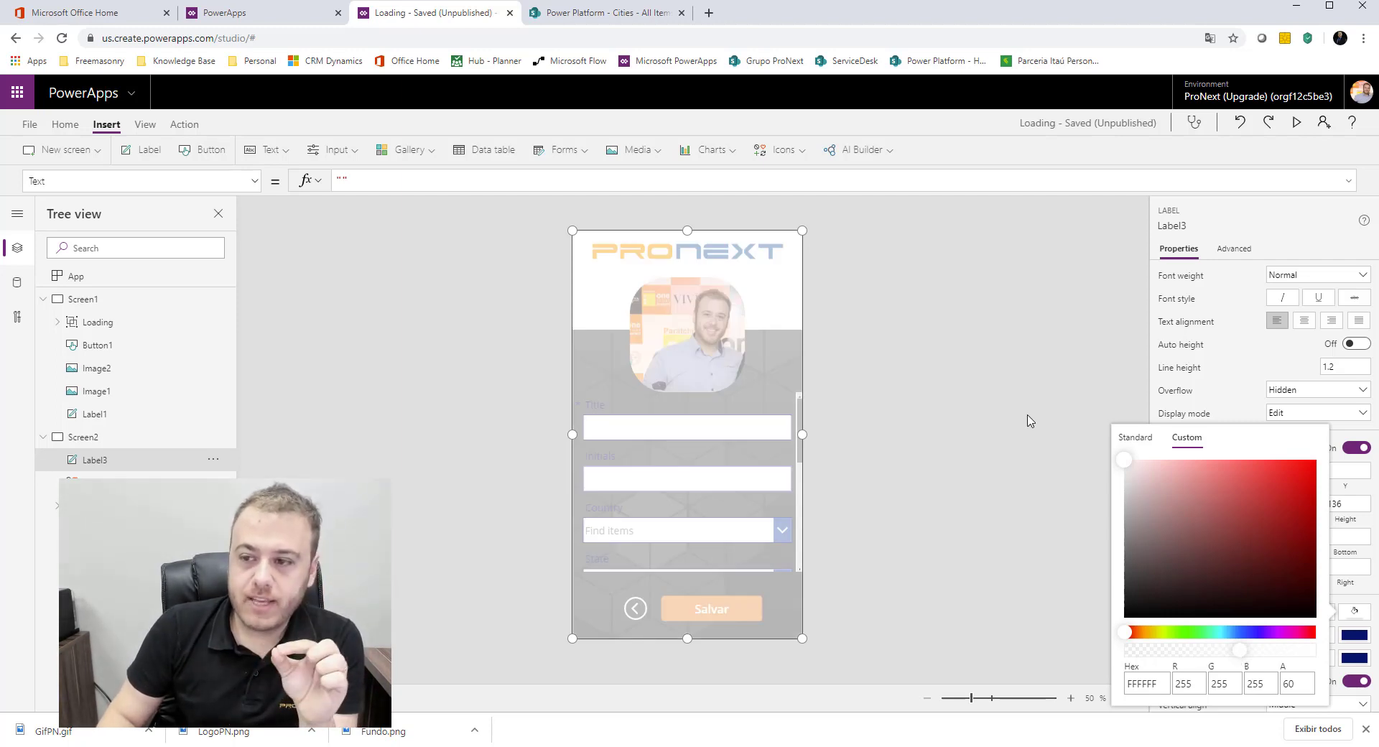
left_click(989, 401)
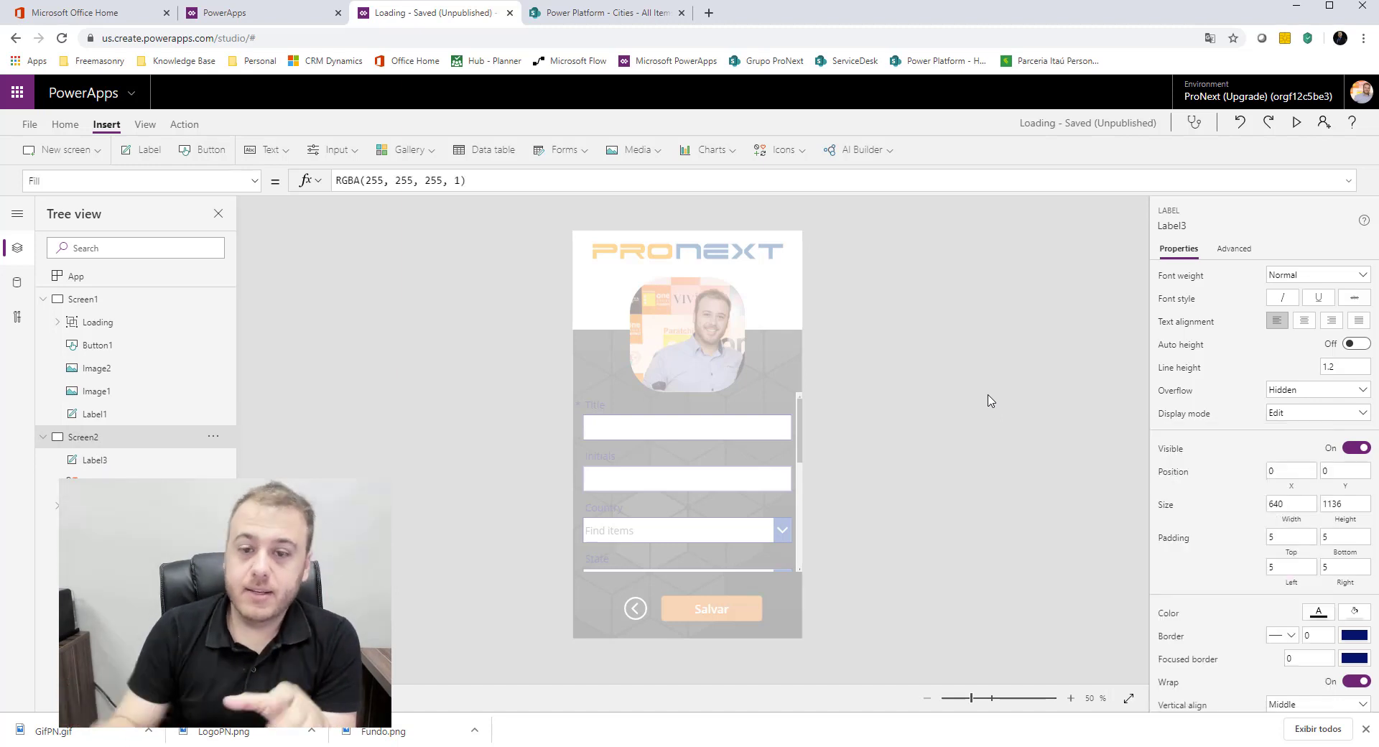
Step: Insert another text label on Screen2, move it down to Y 450 and clear its default text
left_click(150, 153)
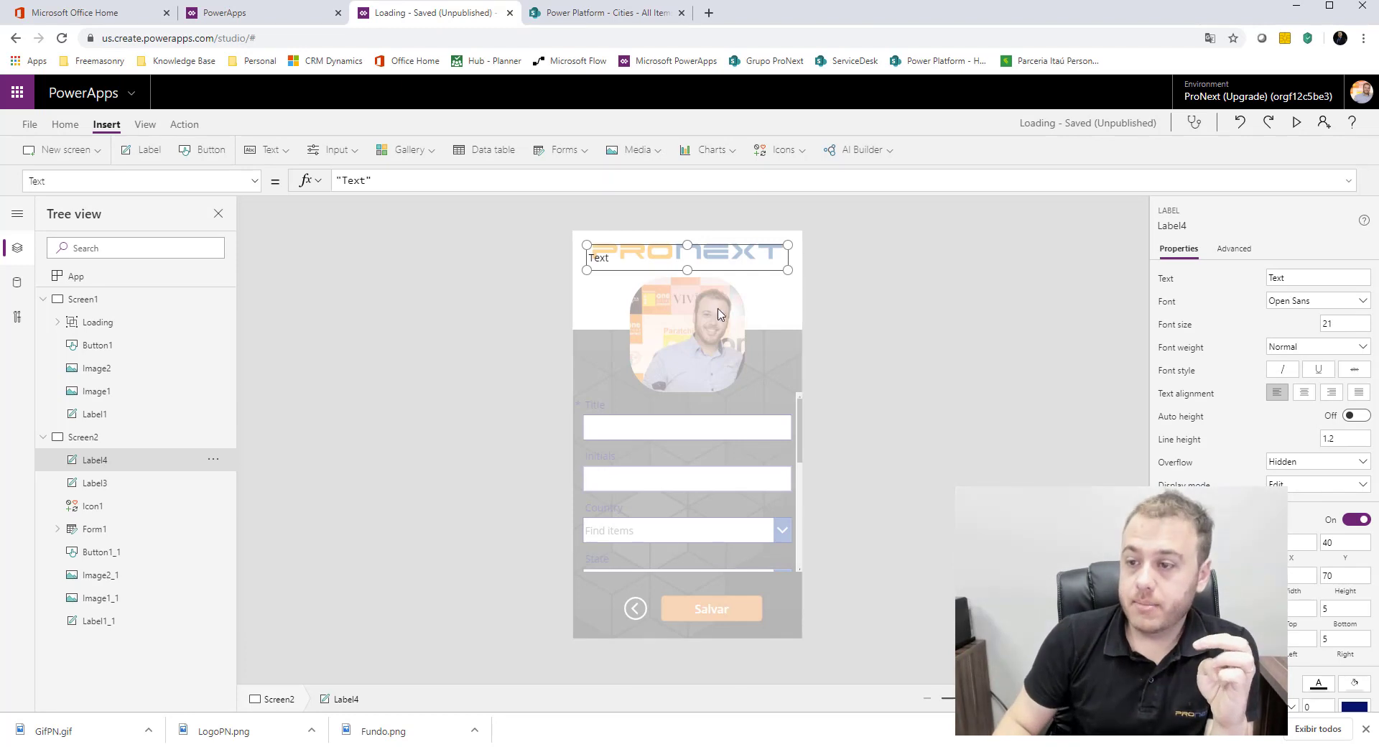
left_click_drag(652, 290, 654, 405)
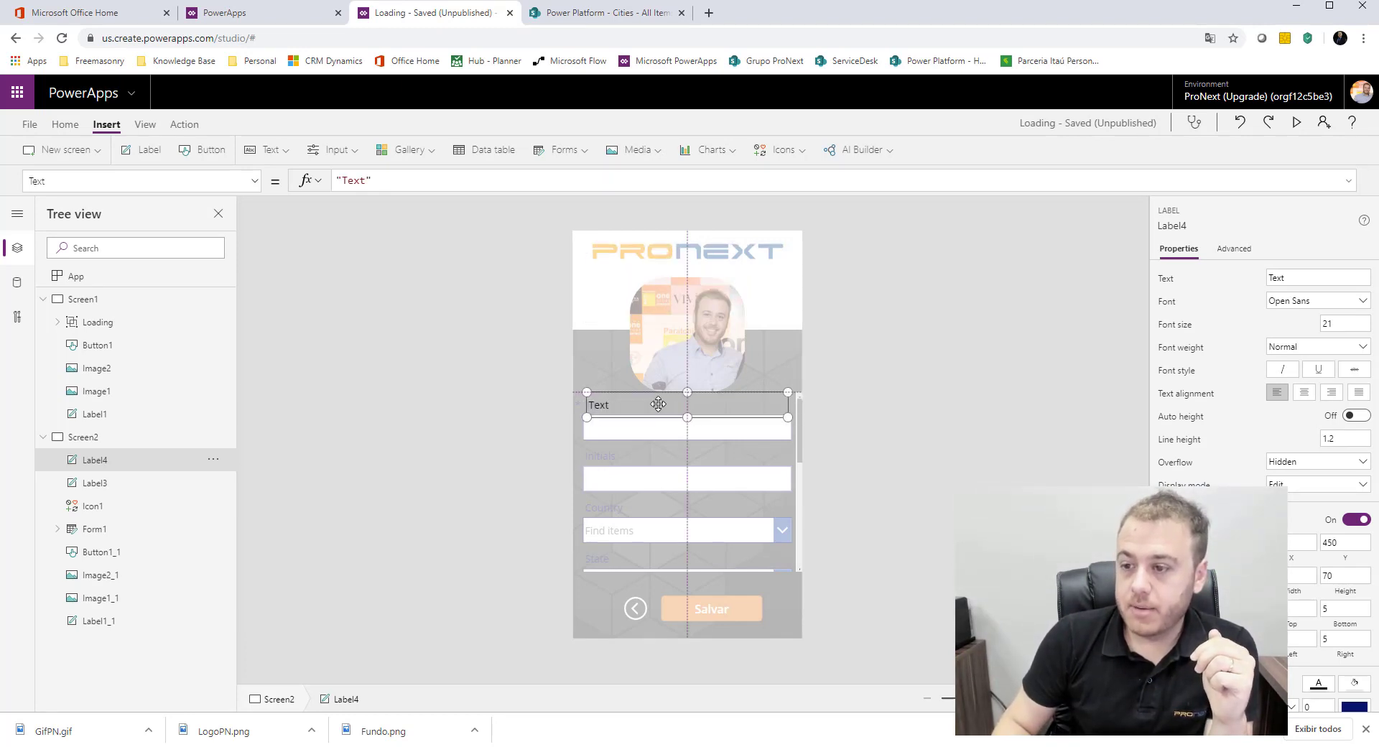
triple_click(387, 181)
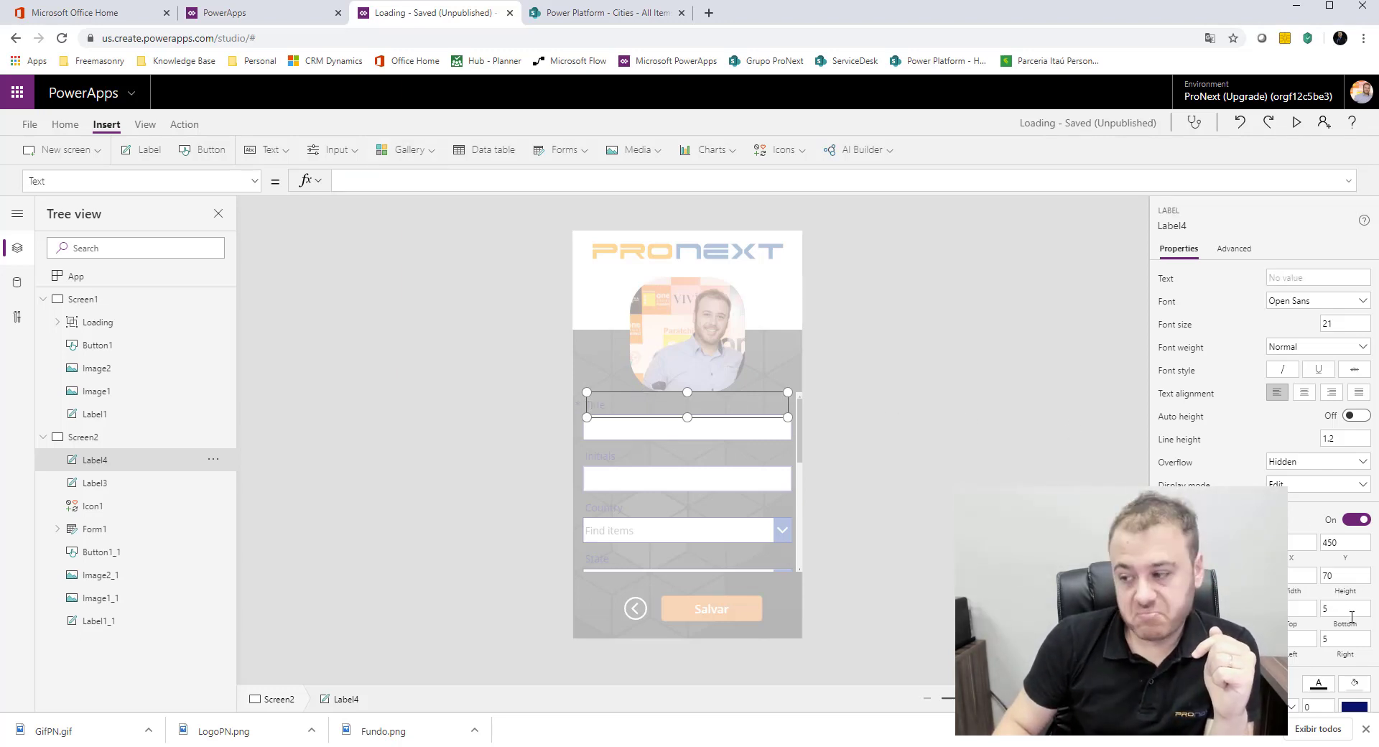
Step: Fill the new empty label with white and enlarge it to 560 by 460 at Y 290
left_click(1356, 688)
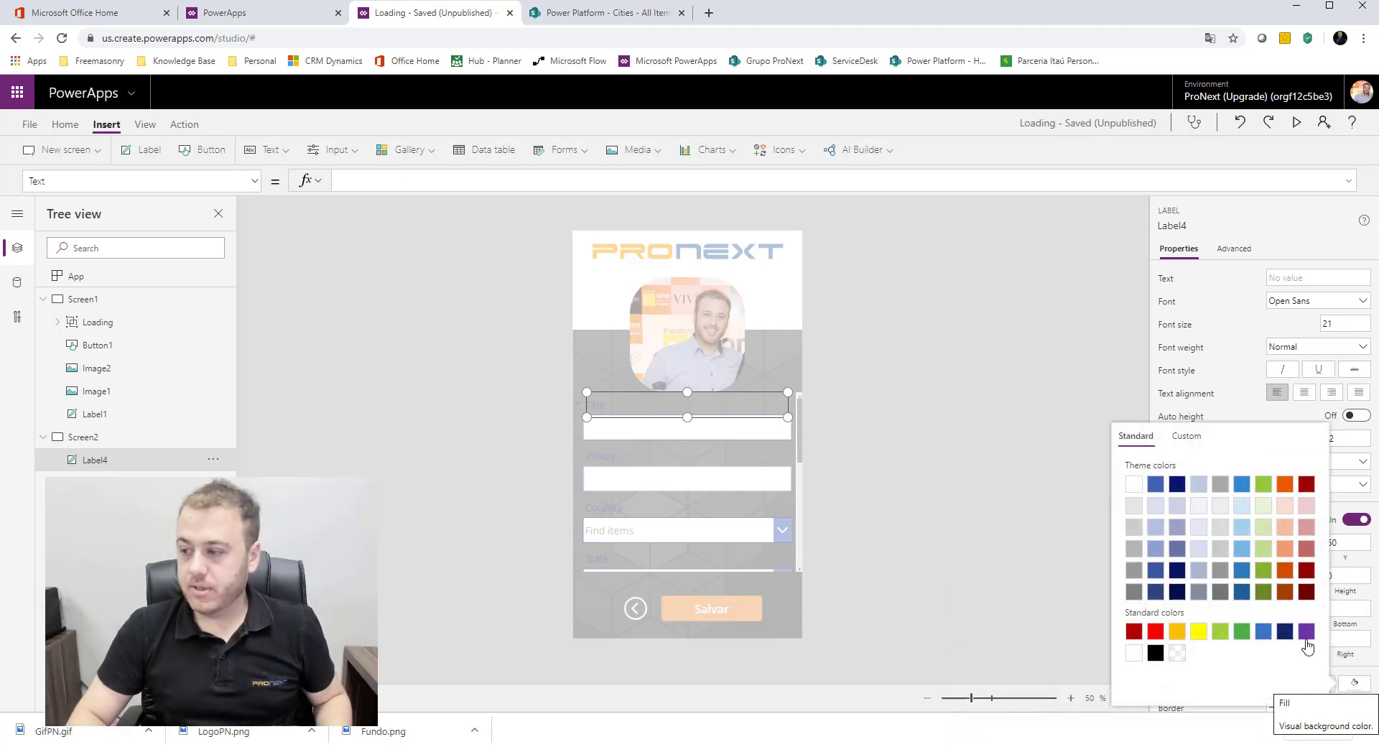
left_click(1135, 492)
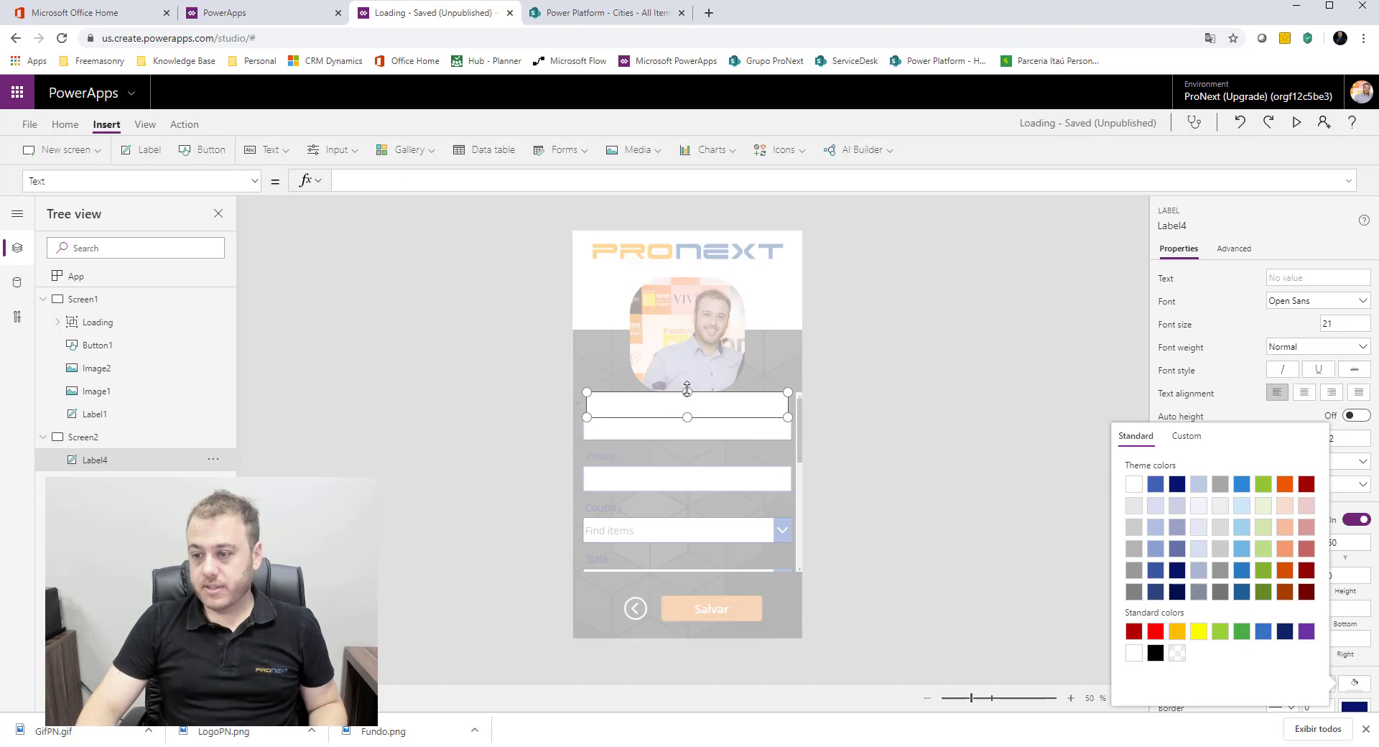
left_click_drag(688, 390, 690, 335)
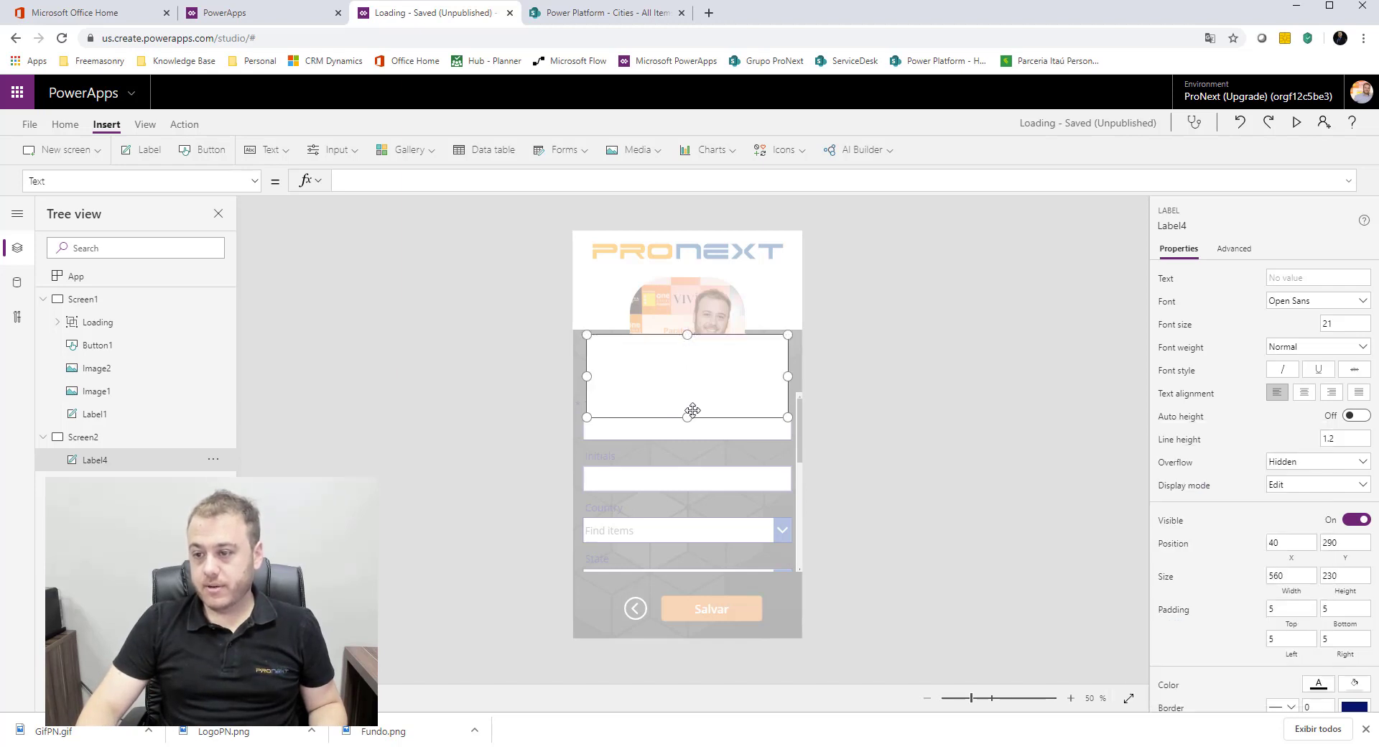
left_click_drag(691, 414, 689, 507)
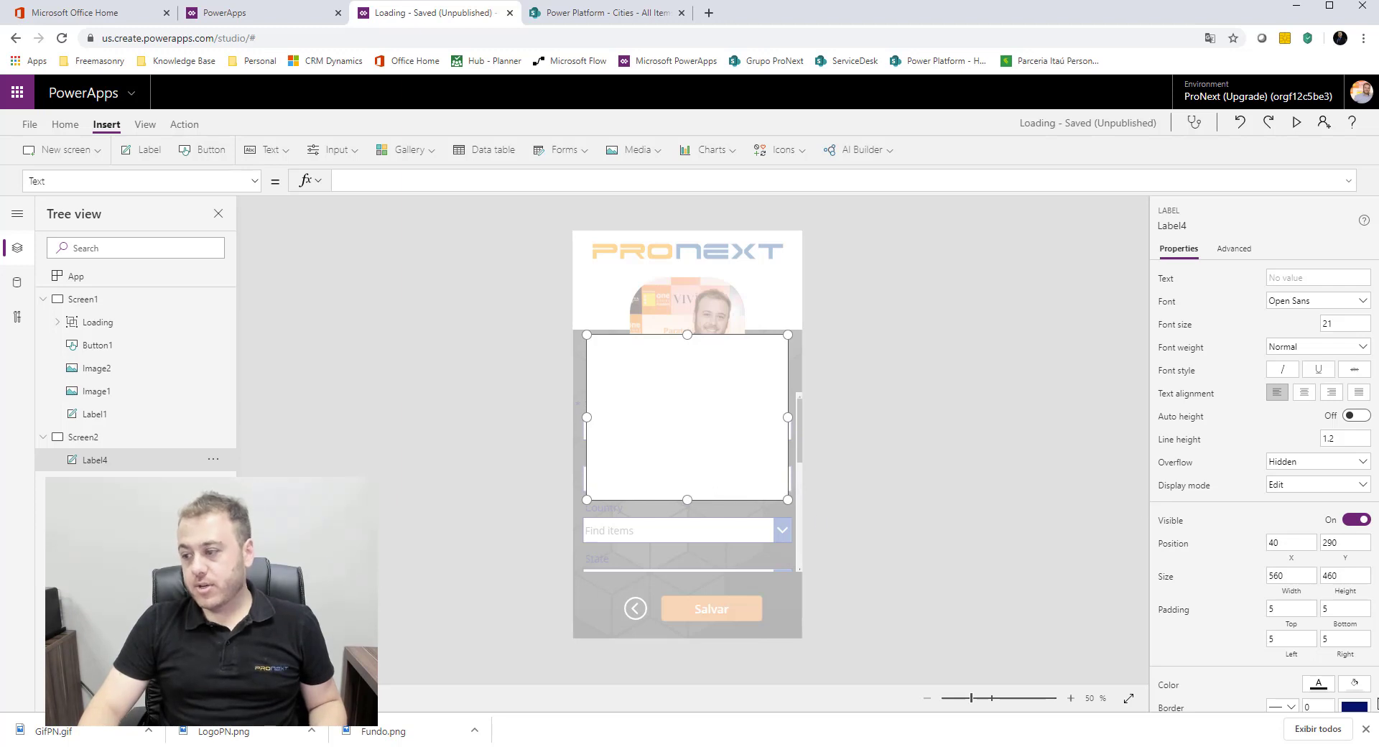
Step: Fill the enlarged label with the amber standard color
left_click(1355, 687)
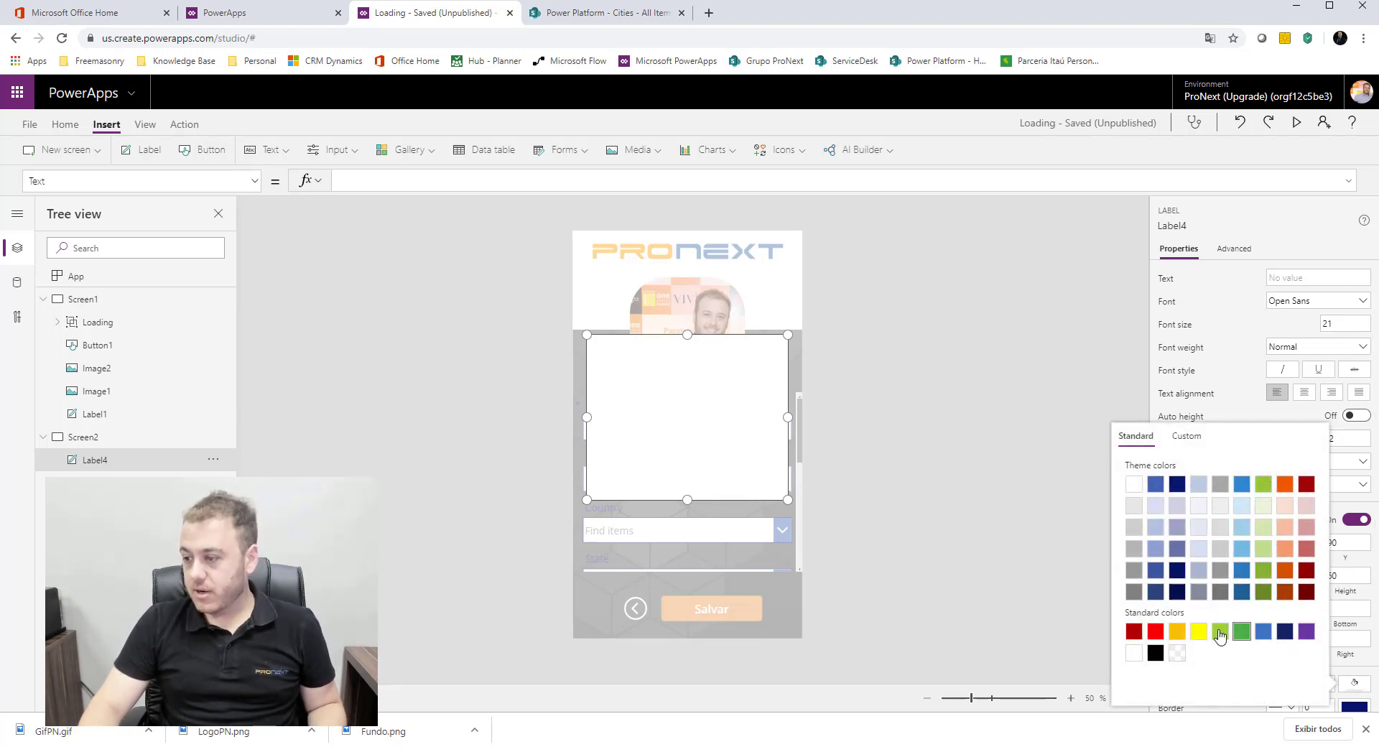
left_click(1183, 634)
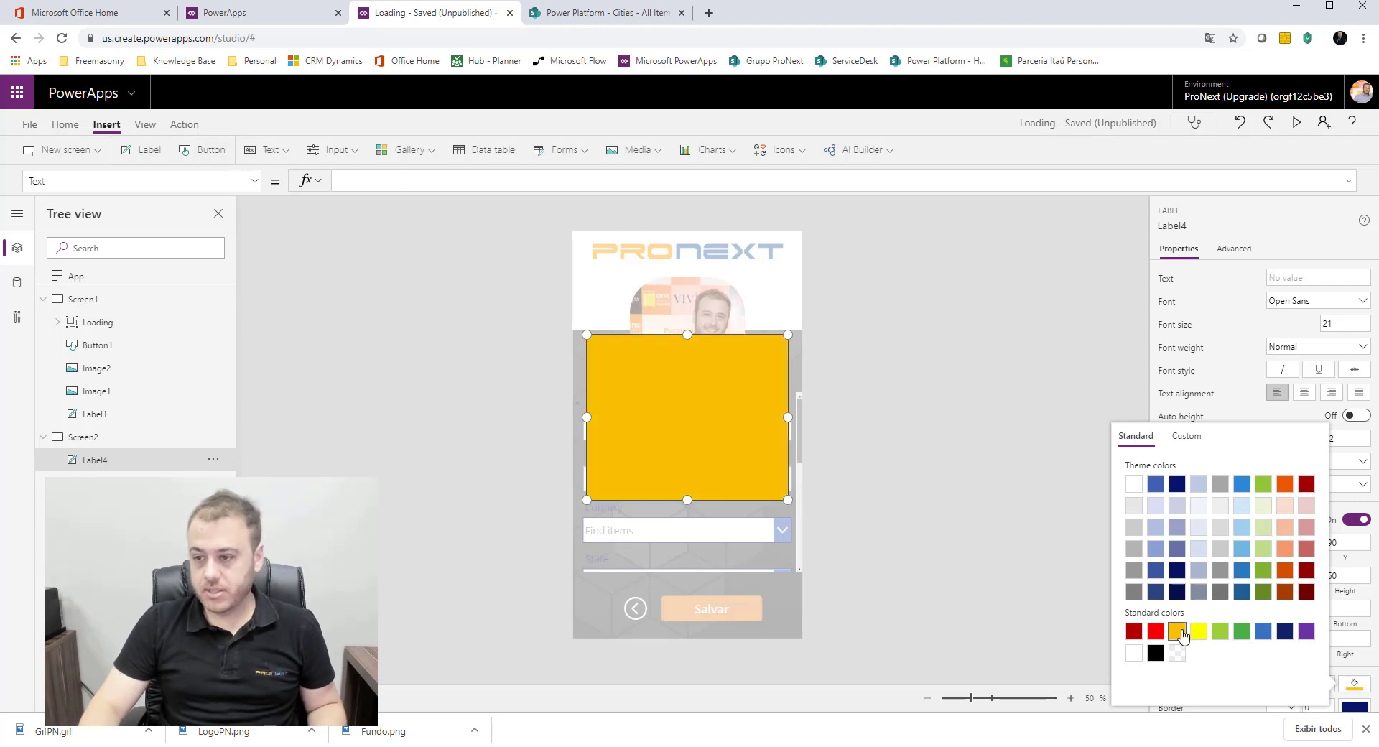
left_click(966, 384)
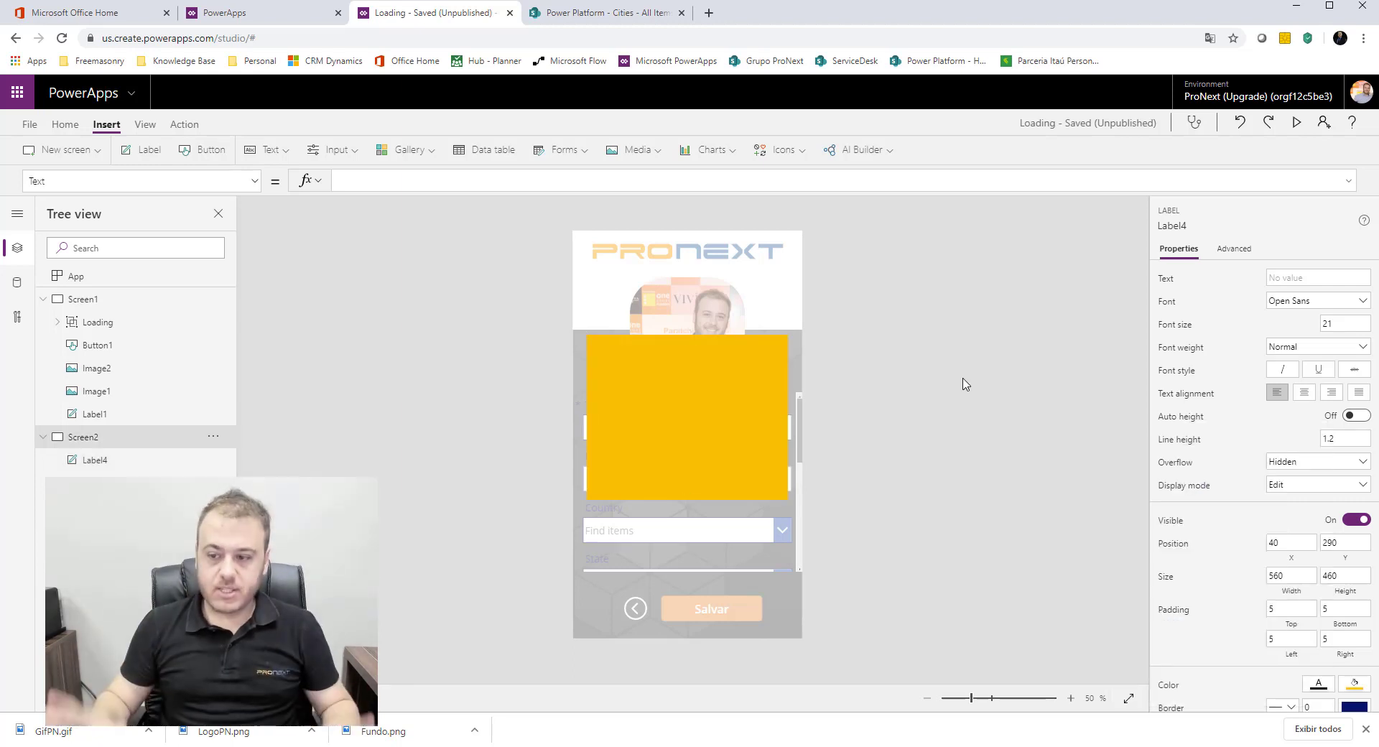
left_click(967, 384)
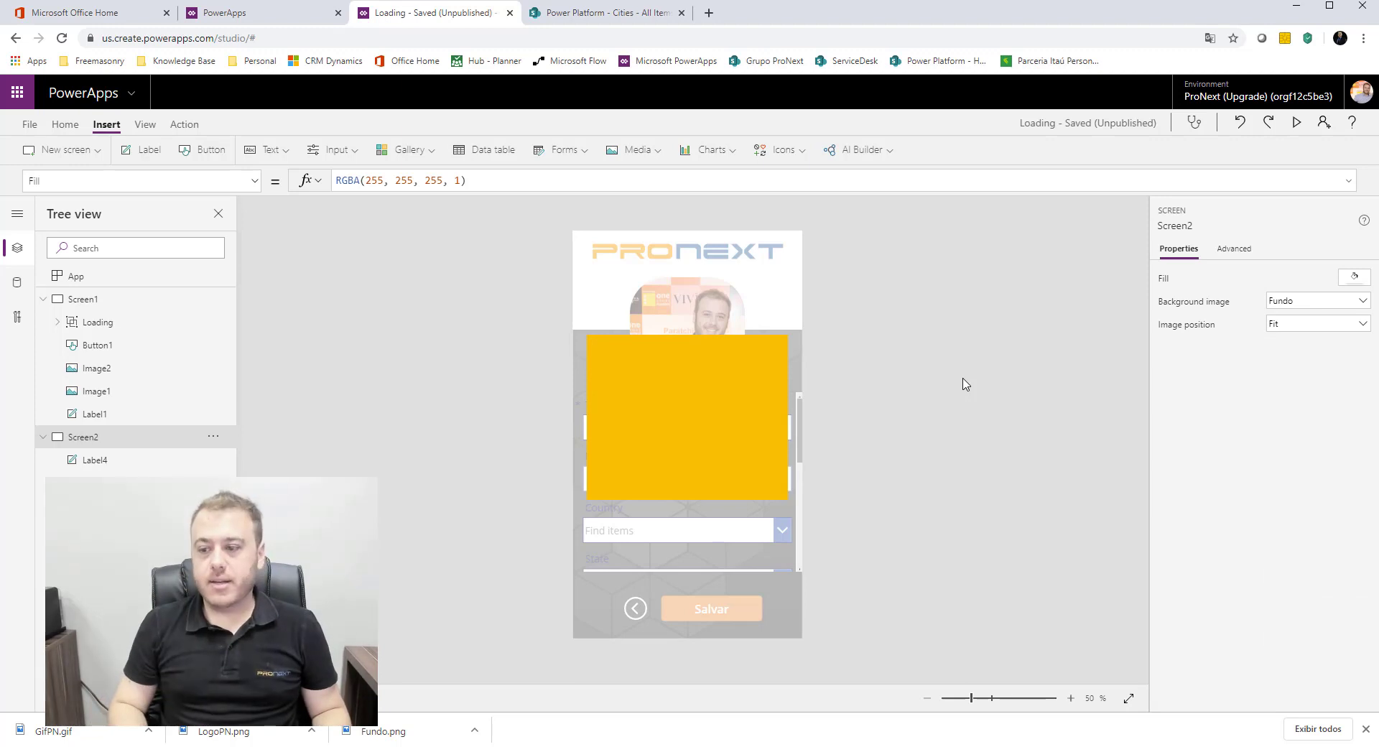
Step: Change the message box label's fill to a custom, slightly darkened orange
left_click(764, 397)
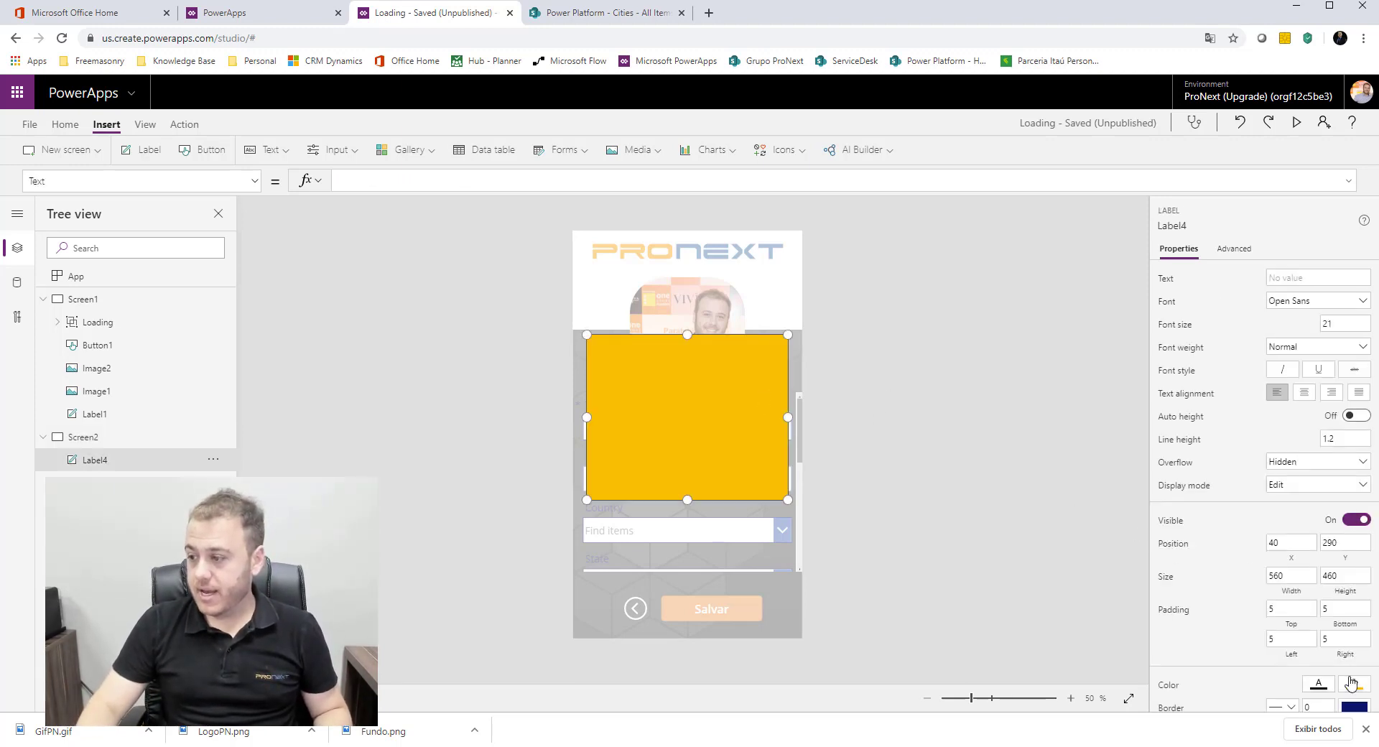
left_click(1350, 682)
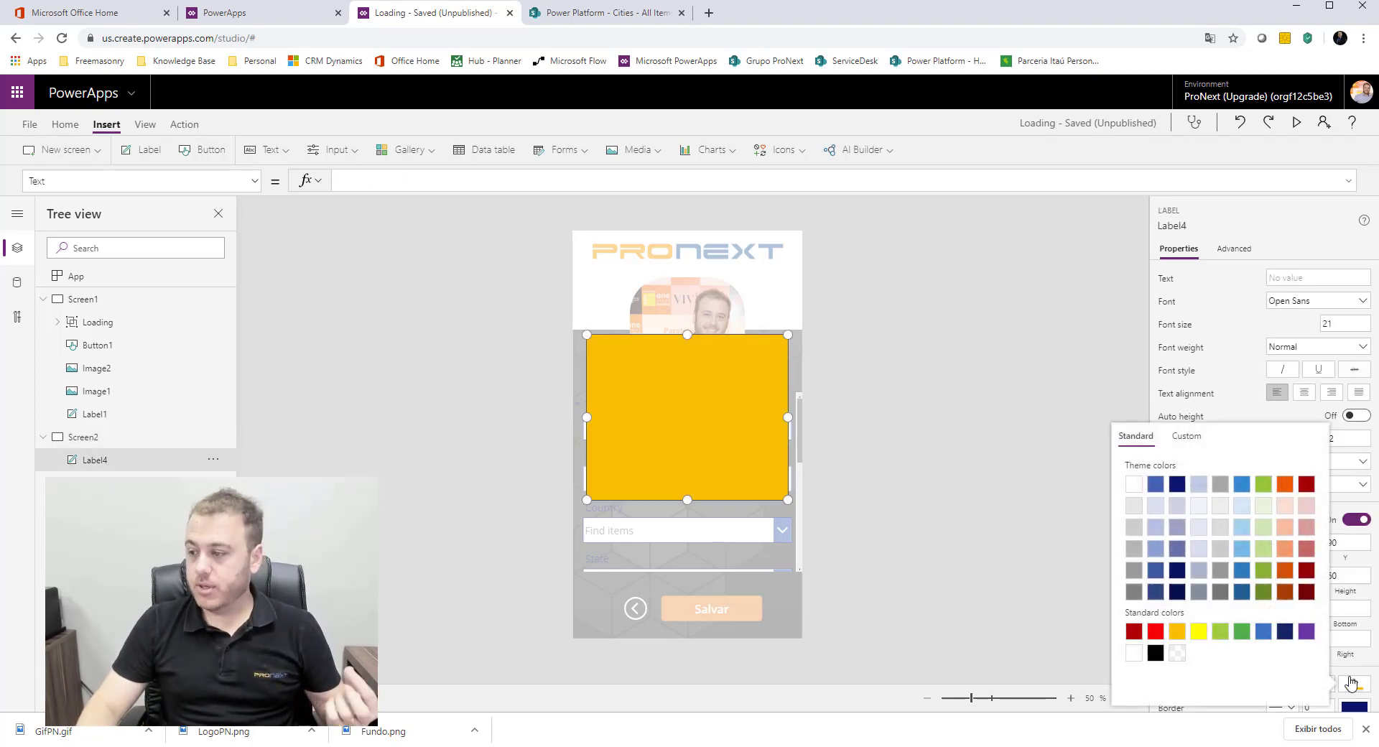
left_click(1198, 445)
left_click(1144, 632)
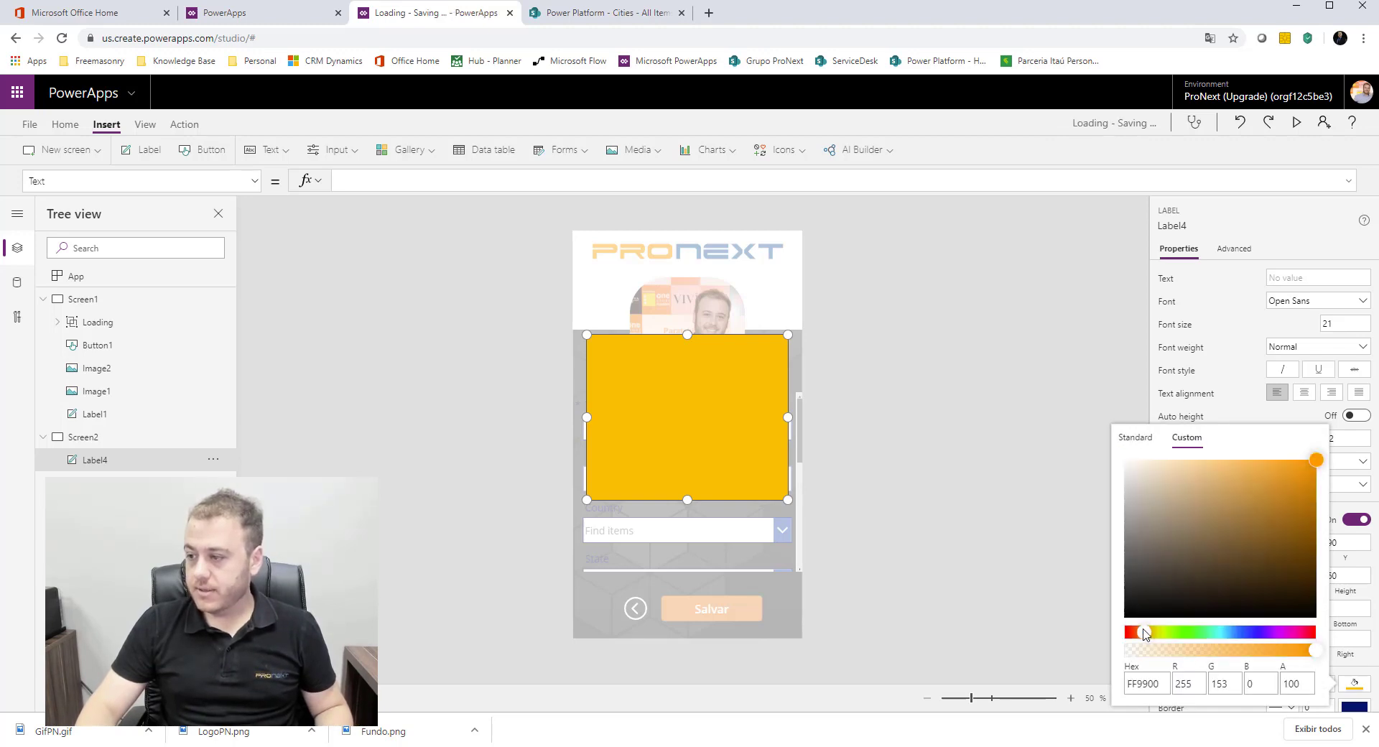
left_click(1143, 632)
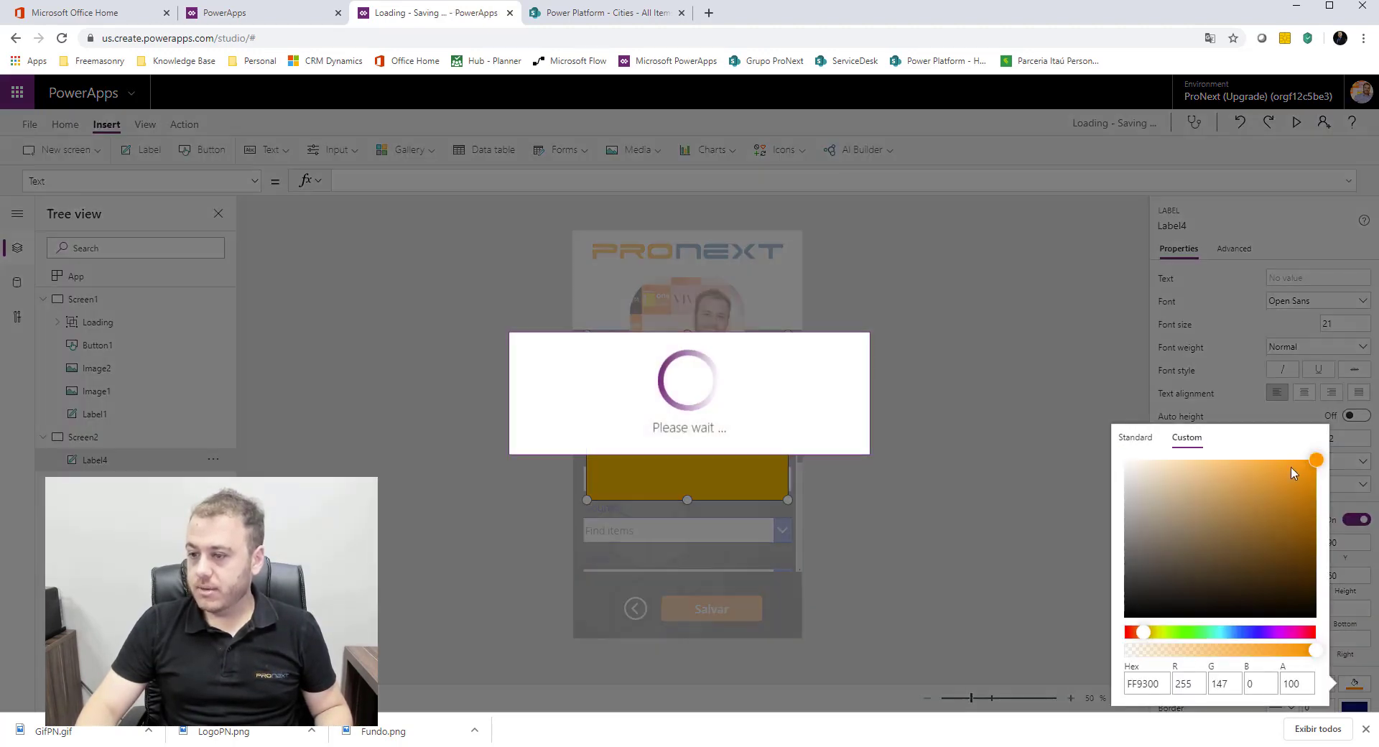
left_click(1291, 469)
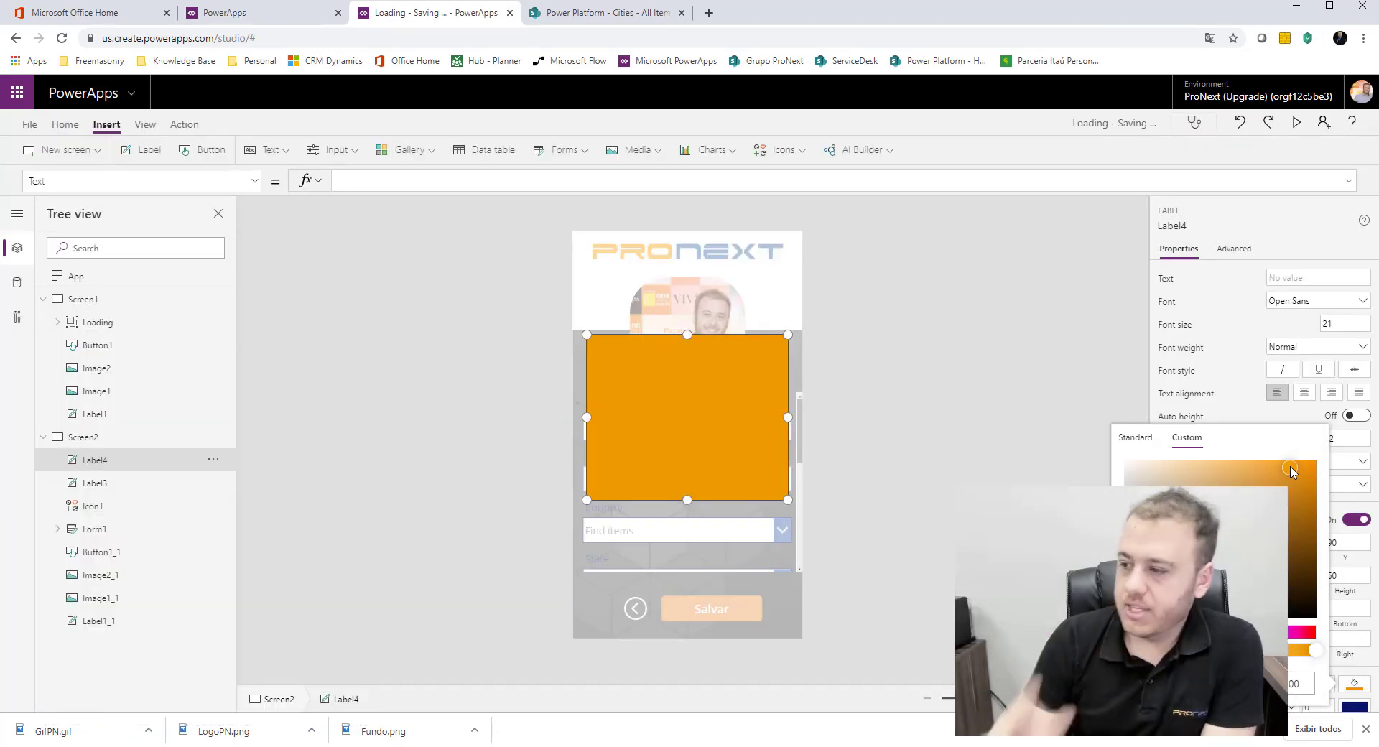
left_click(975, 409)
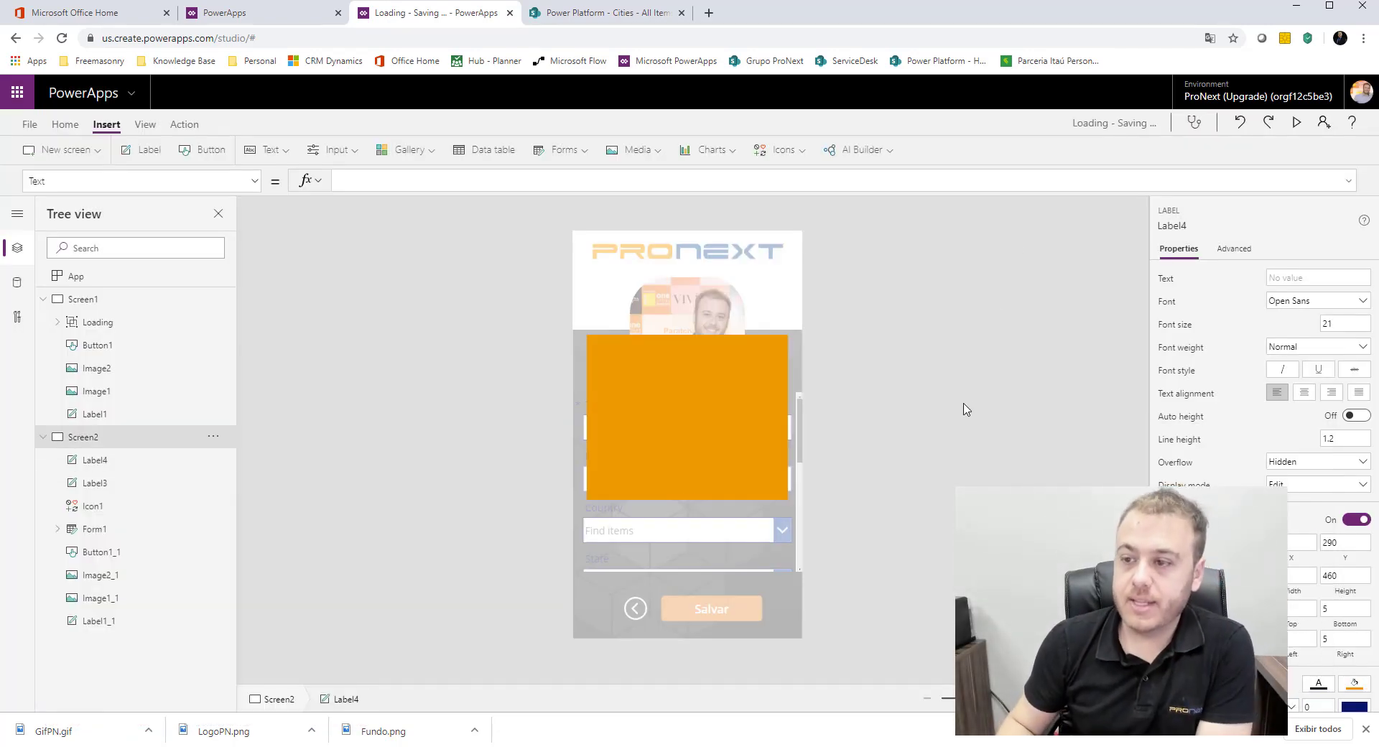
Step: Reduce the orange label's height to 344 and move it up to Y 333
left_click(689, 410)
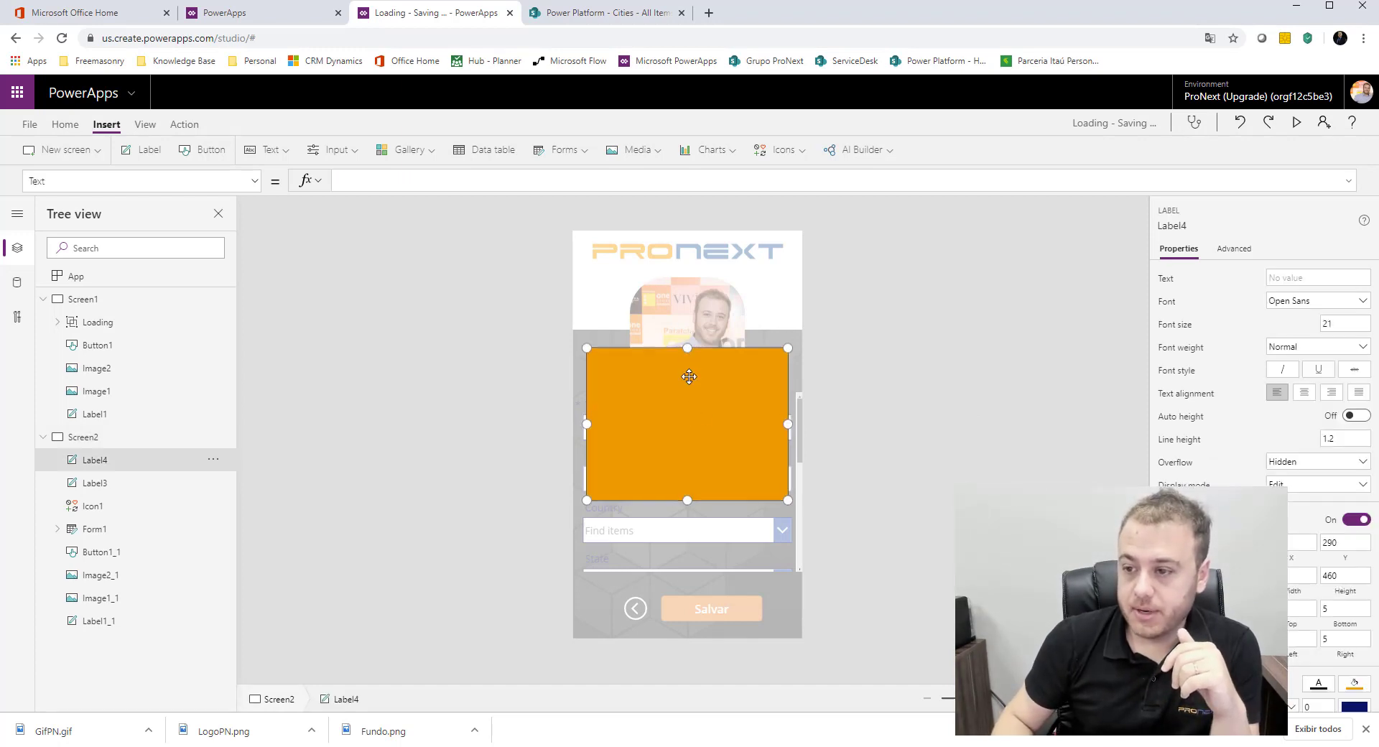
left_click_drag(687, 342, 688, 376)
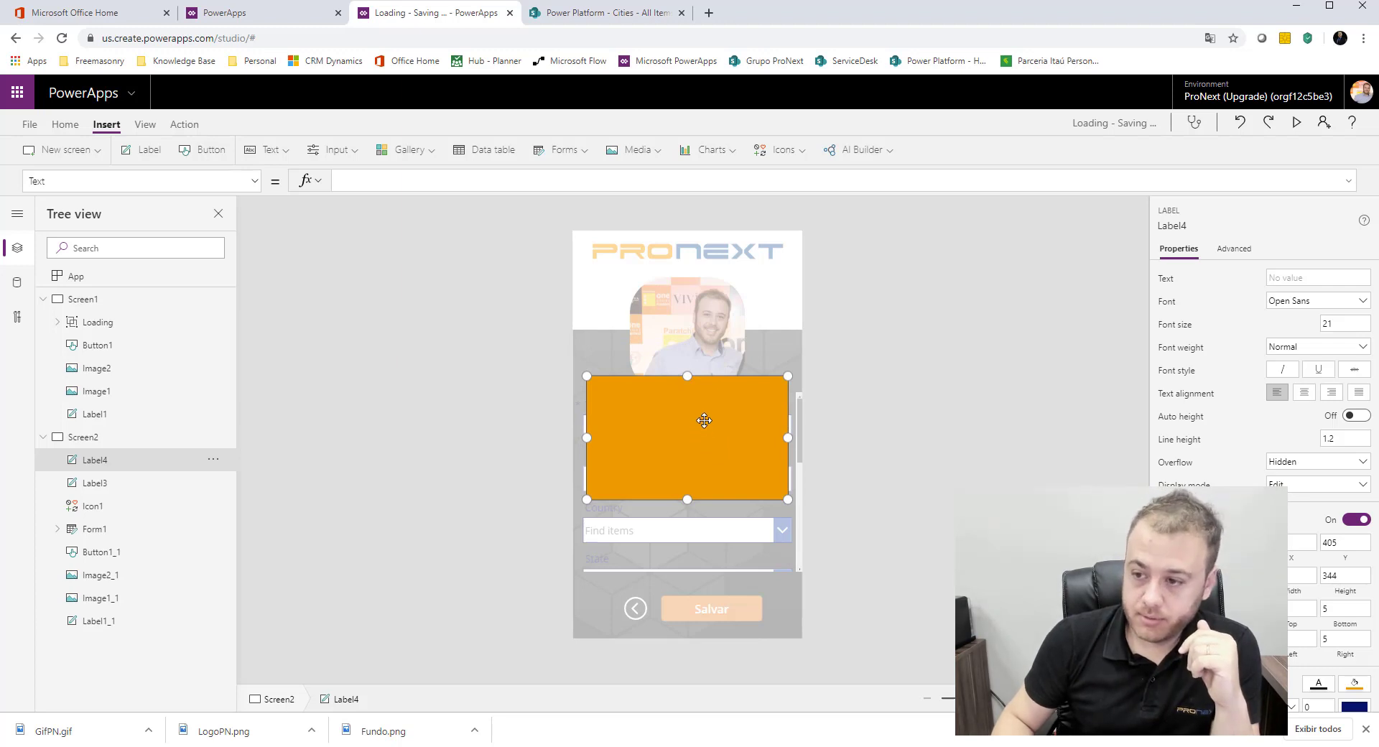
left_click_drag(704, 413, 704, 413)
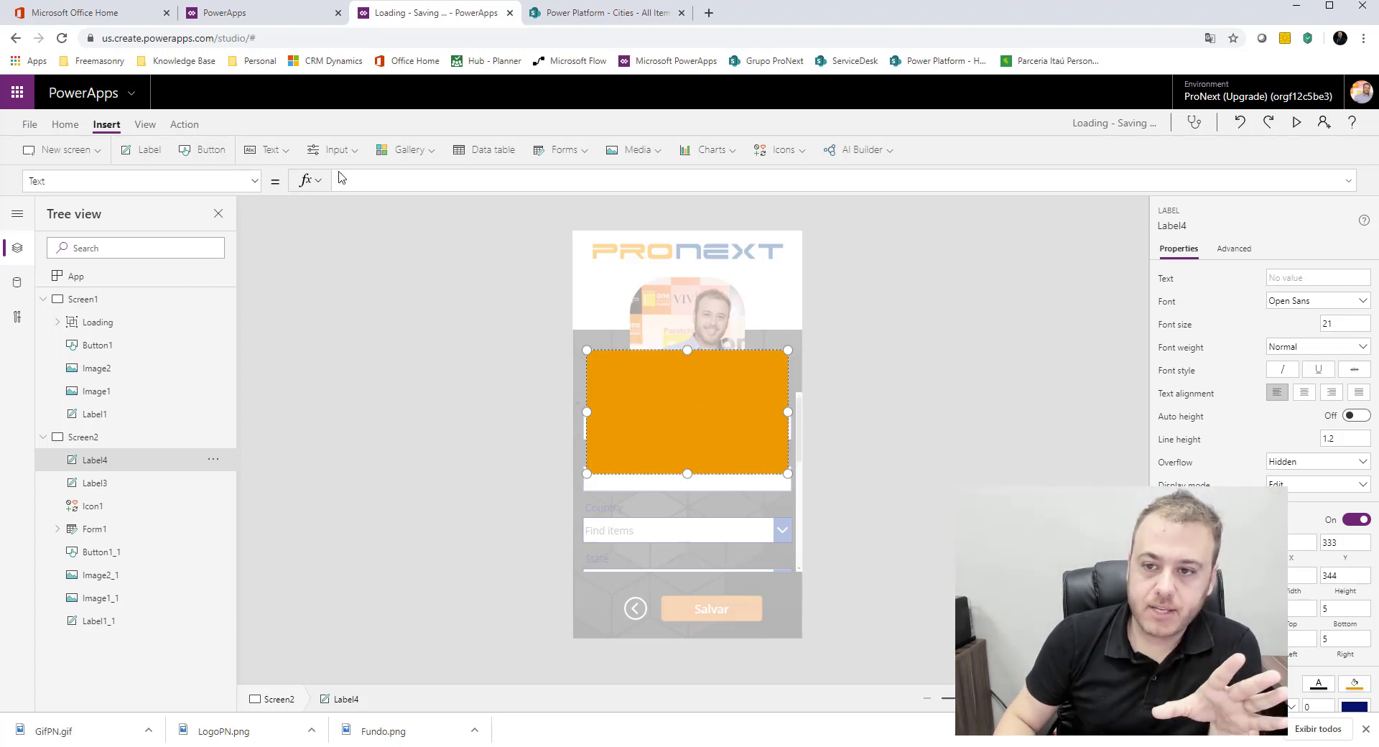
Step: Set the orange label's text to "Você deseja realmente voltar sem salvar o formulário?"
left_click(395, 176)
type("\"Você")
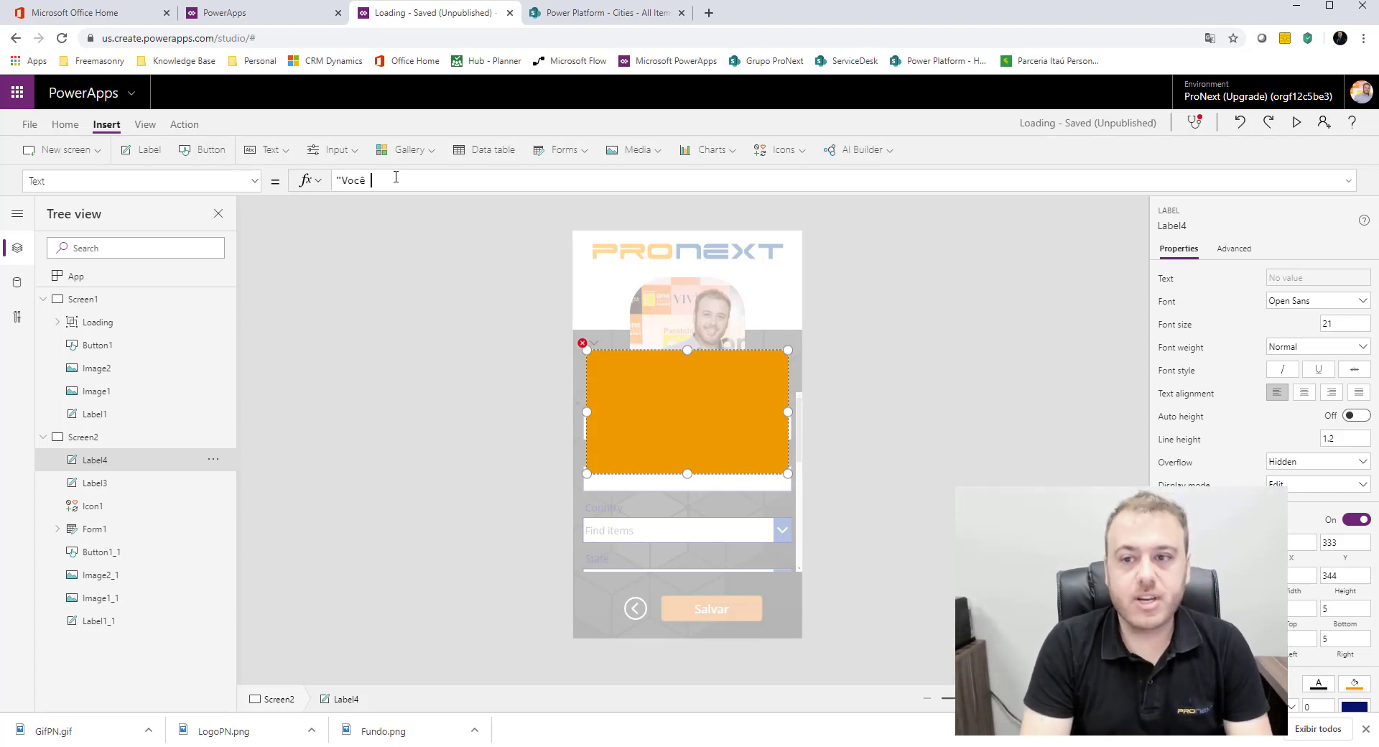
type("de")
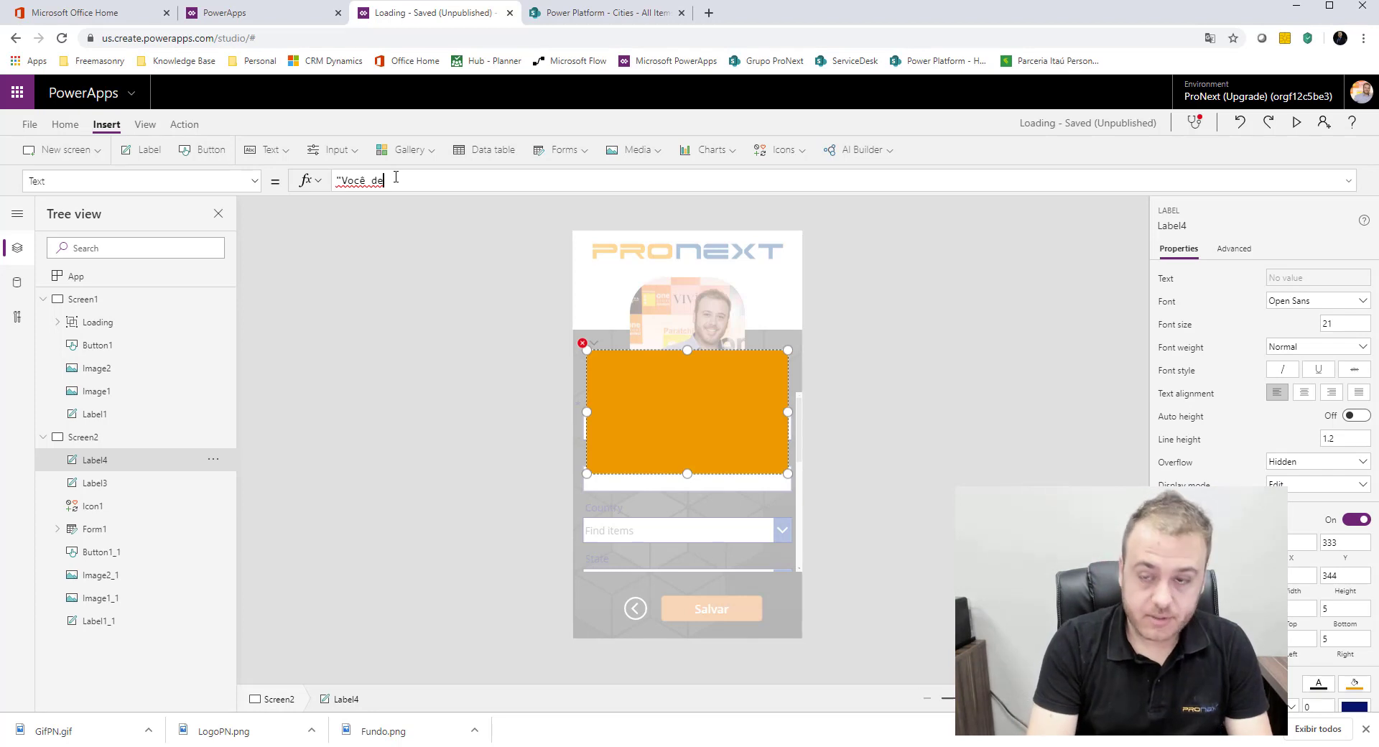
type("seja realment")
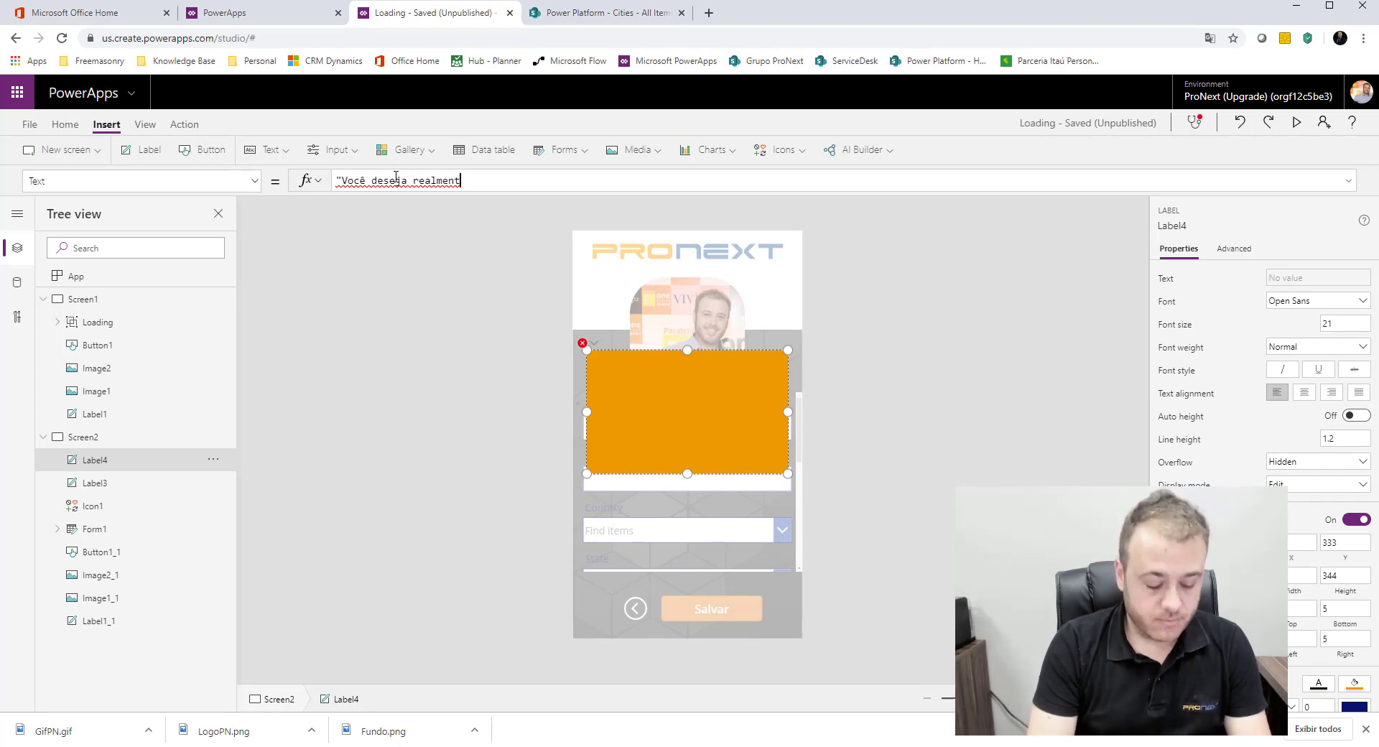
type("e f")
key("BackSpace")
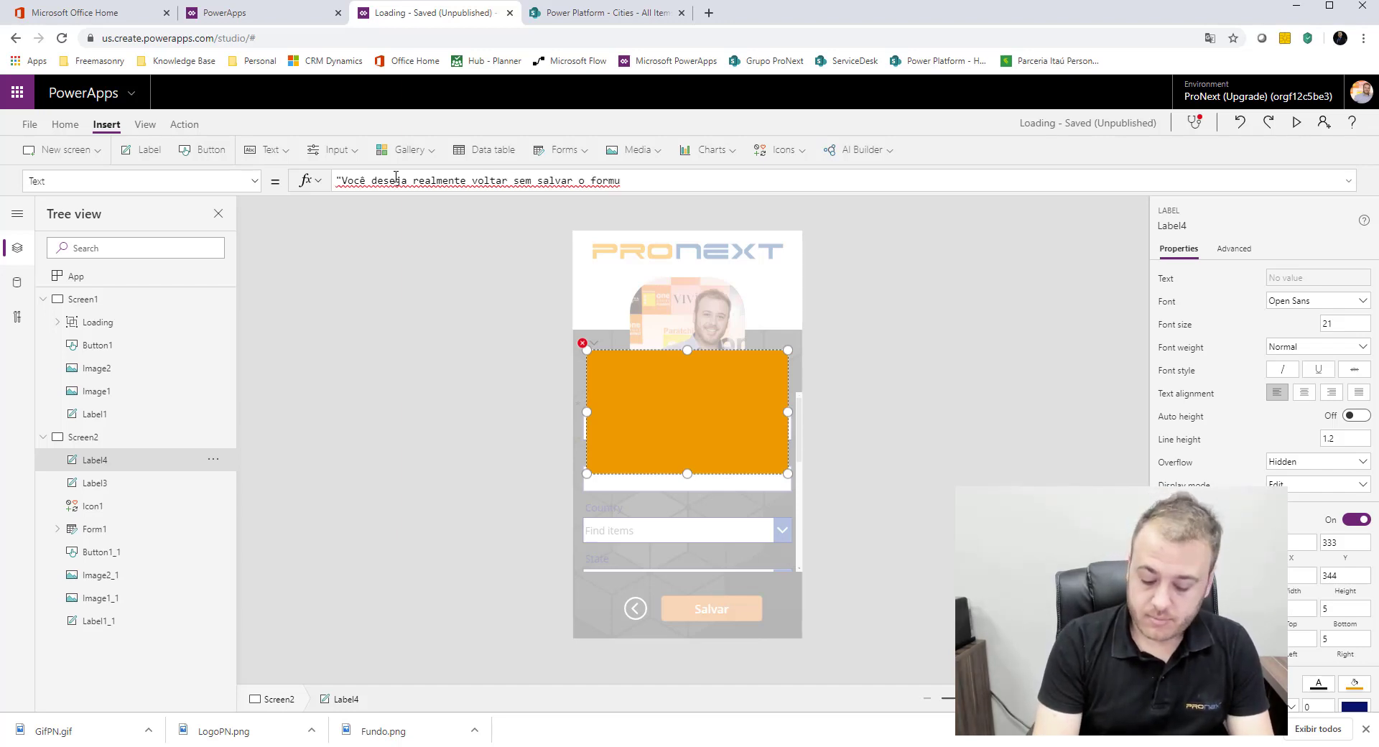
type("ário")
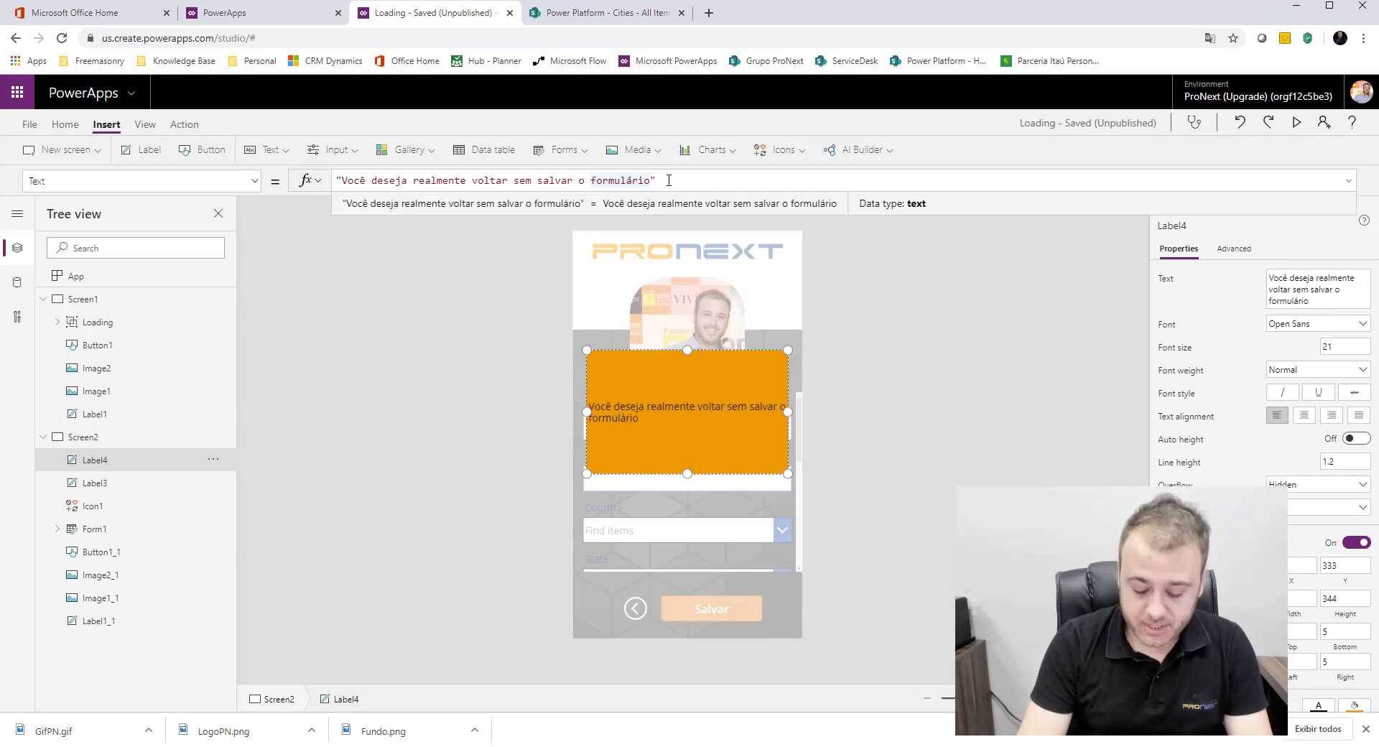
type("?")
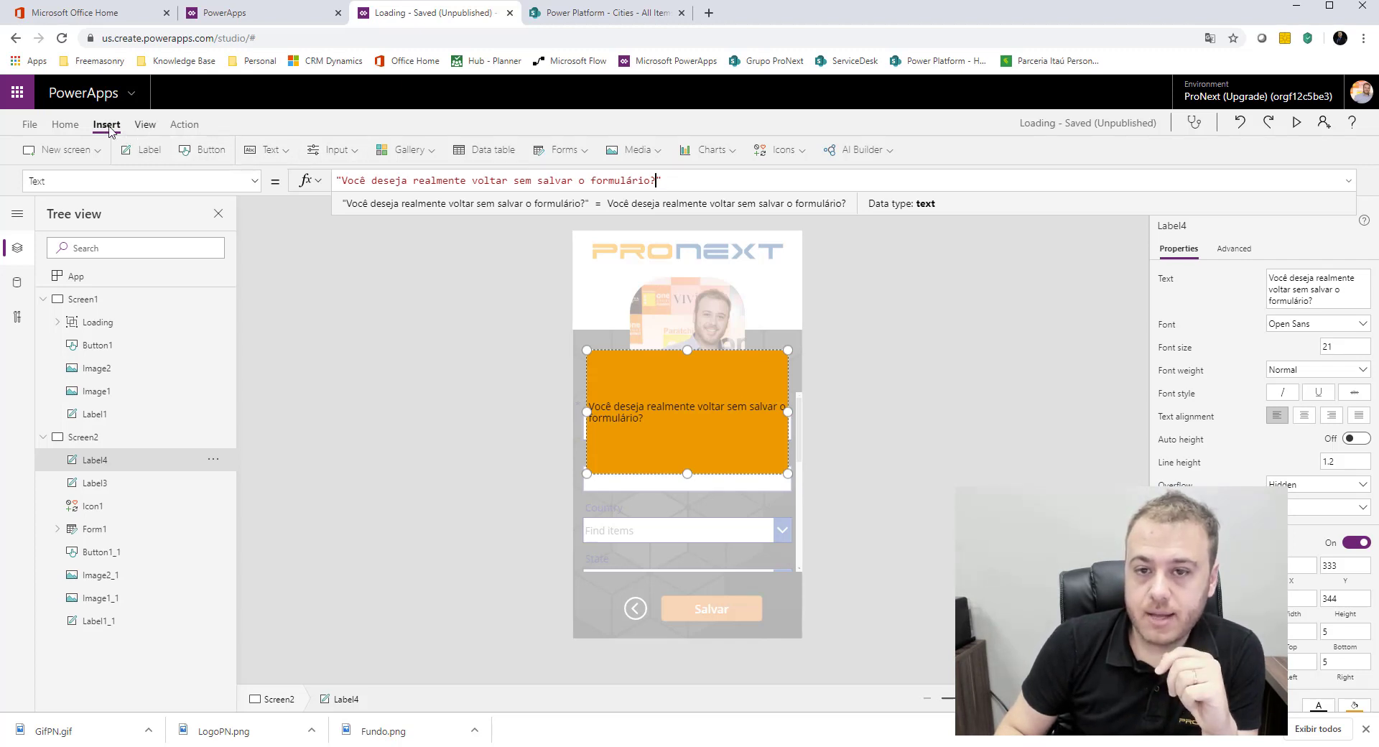
Step: Format the confirmation question in the orange label as bold, centered, white text
left_click(65, 127)
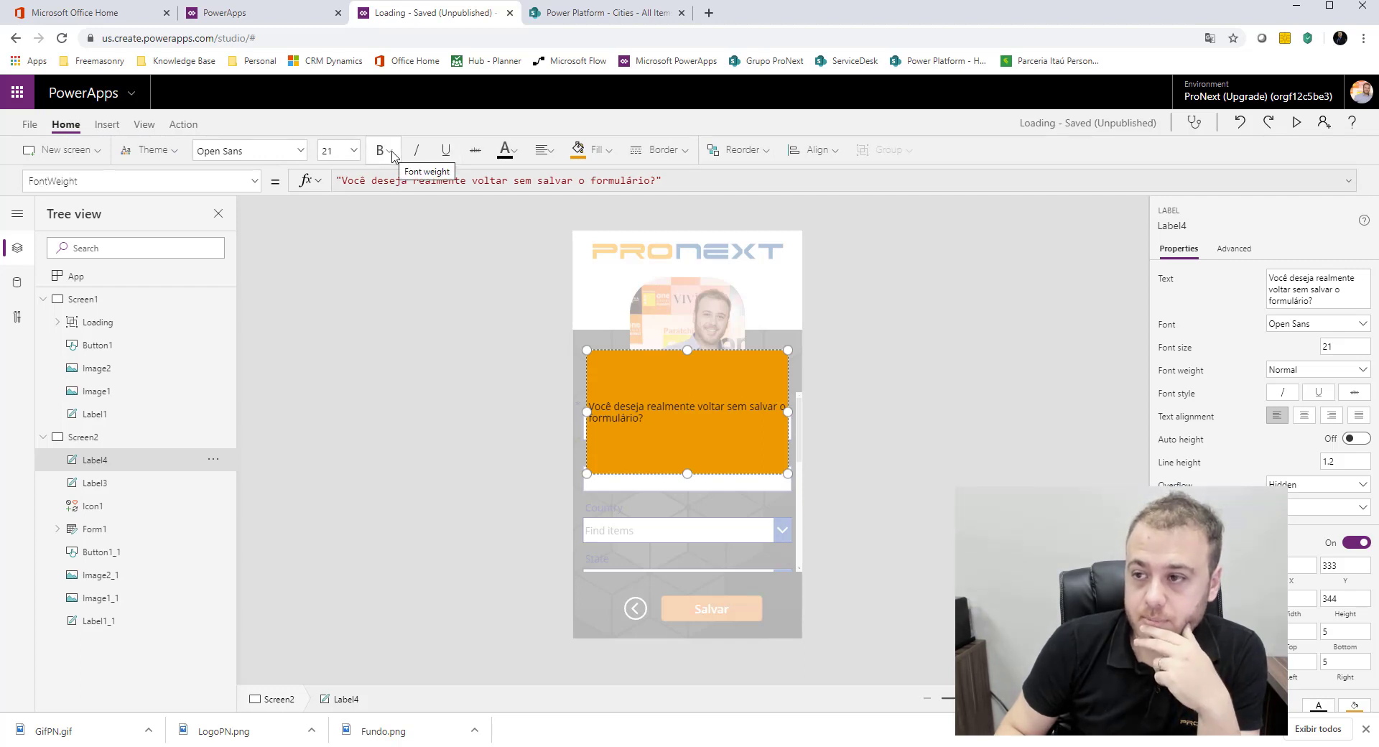
left_click(399, 158)
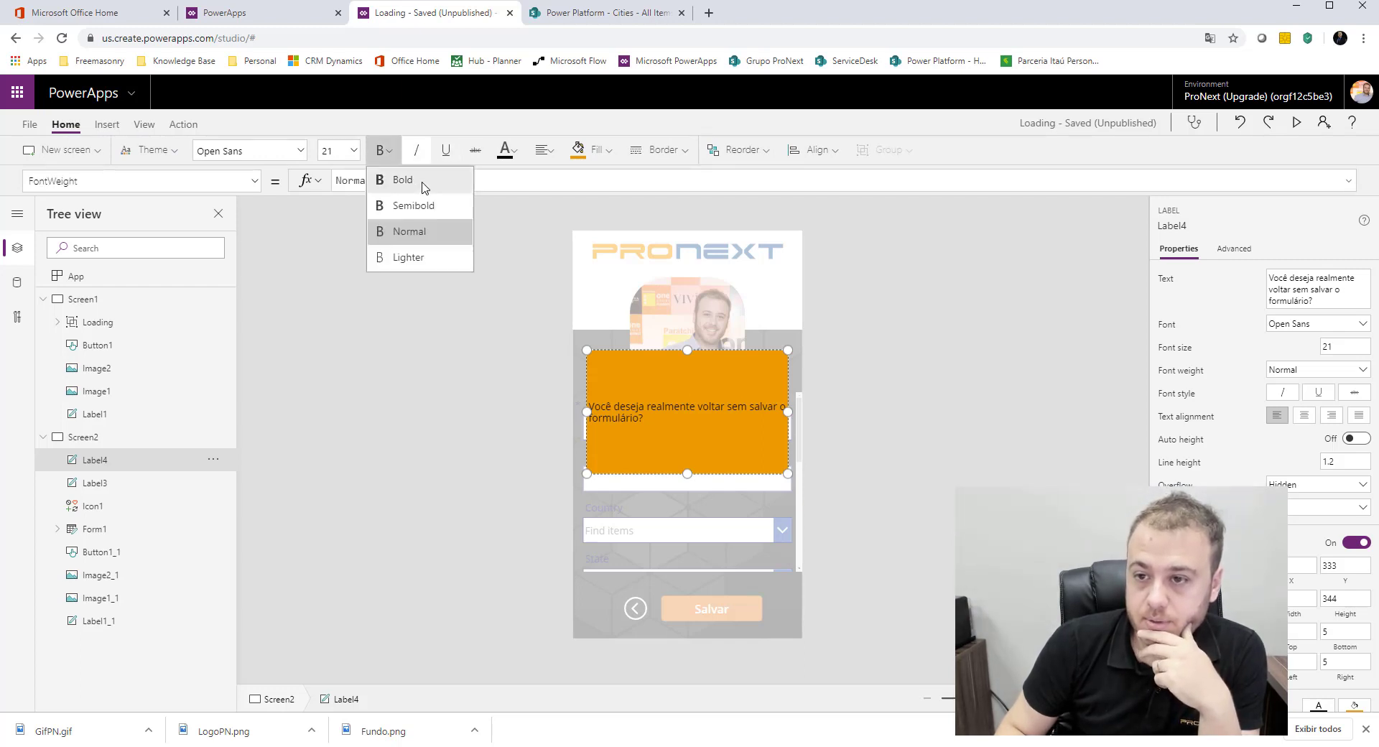
left_click(423, 183)
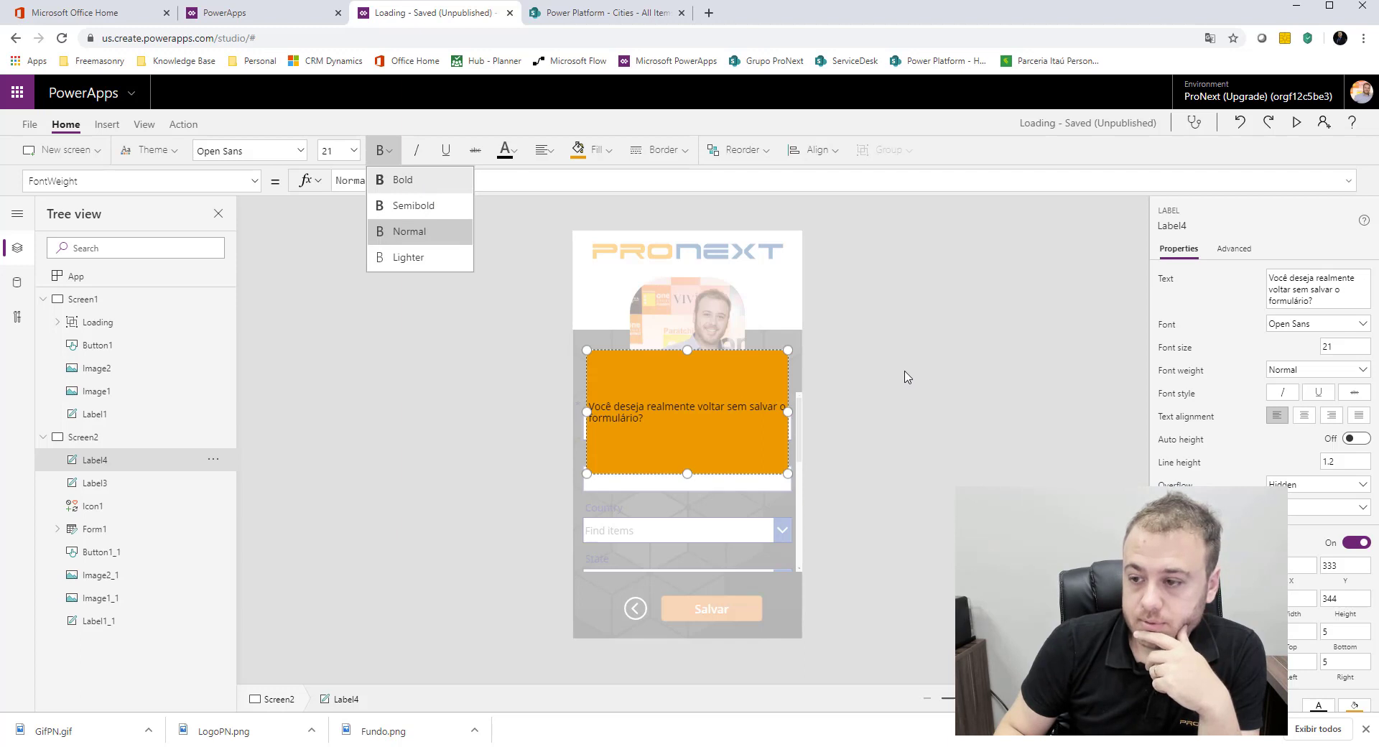
left_click(553, 157)
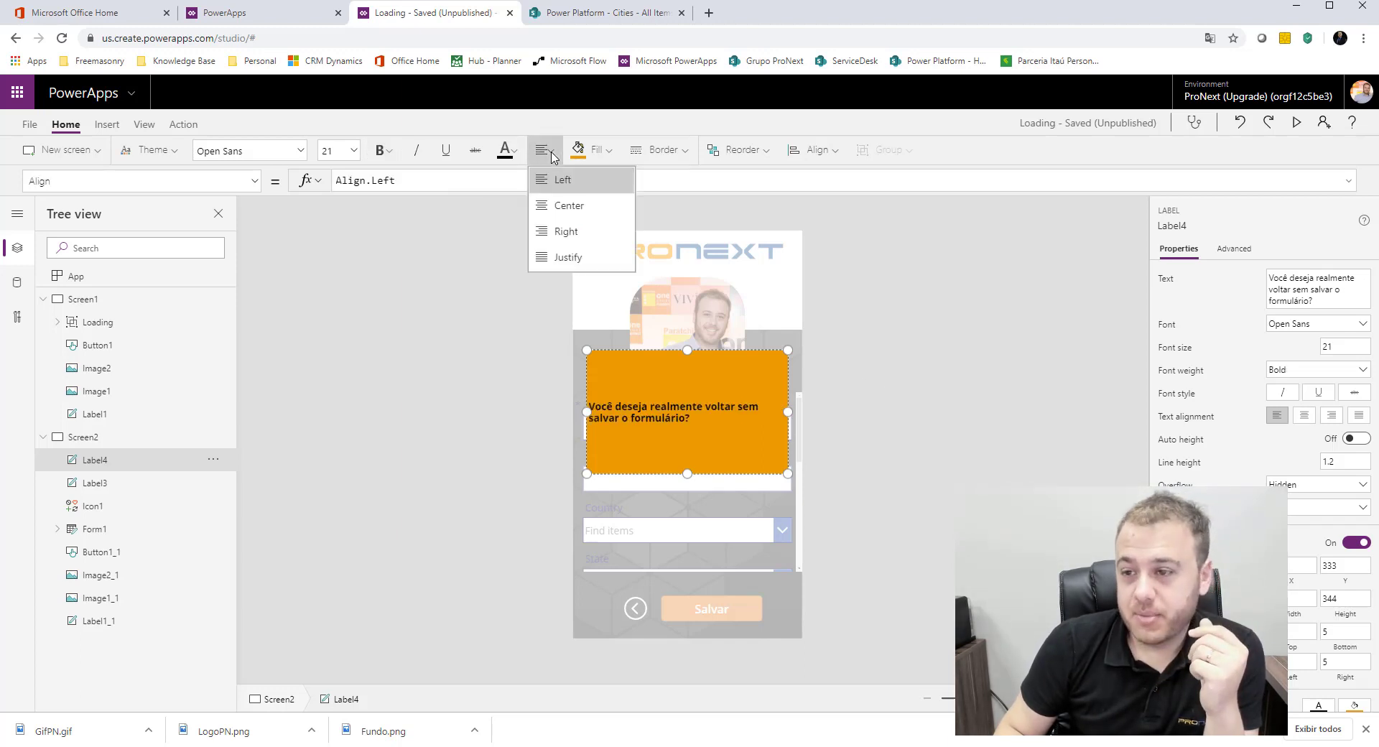
left_click(514, 152)
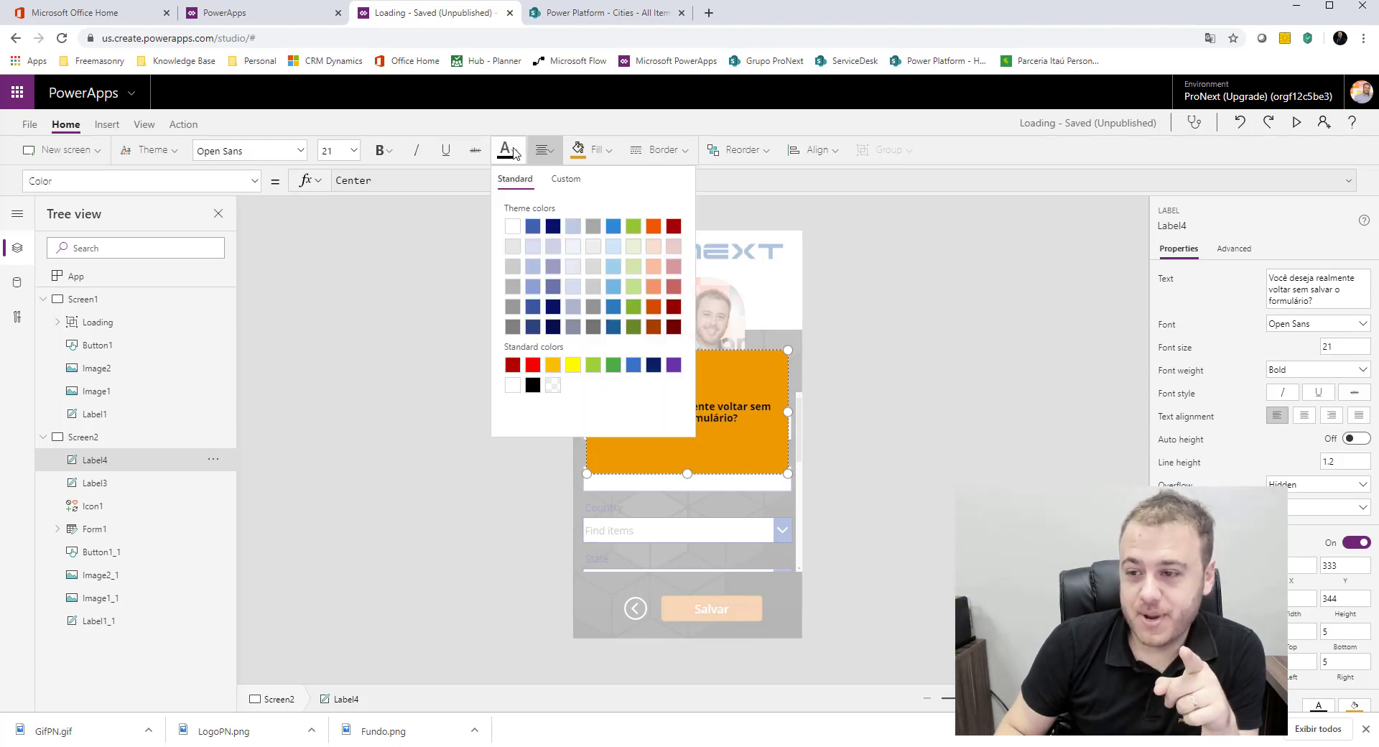
left_click(512, 229)
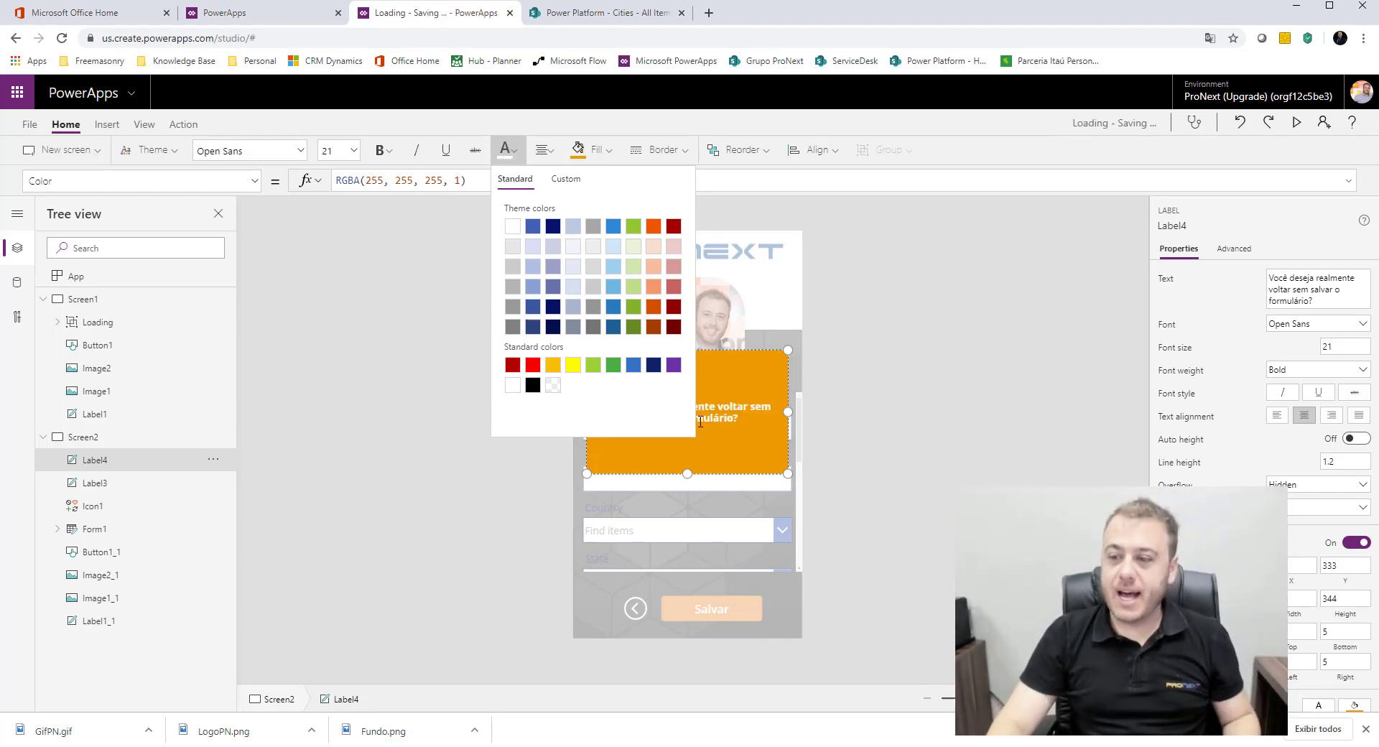
left_click(723, 415)
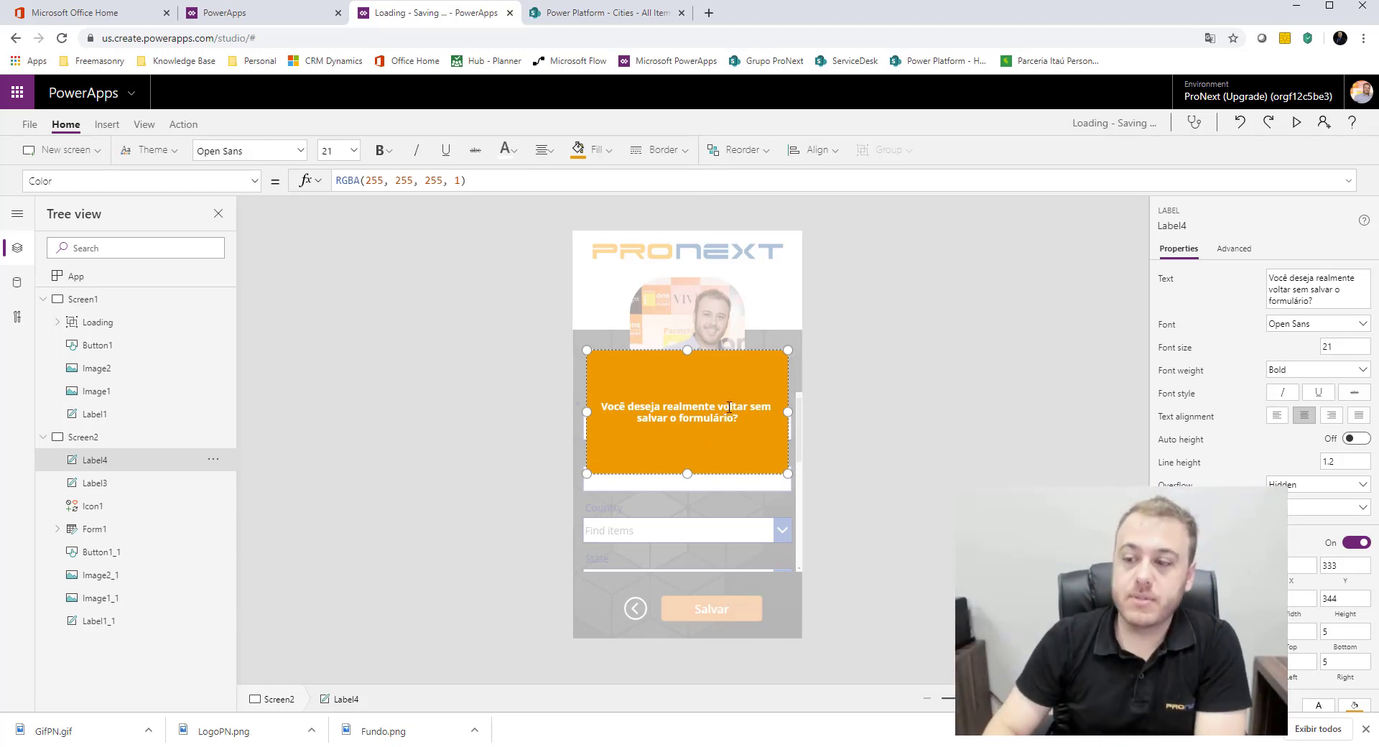
left_click(915, 403)
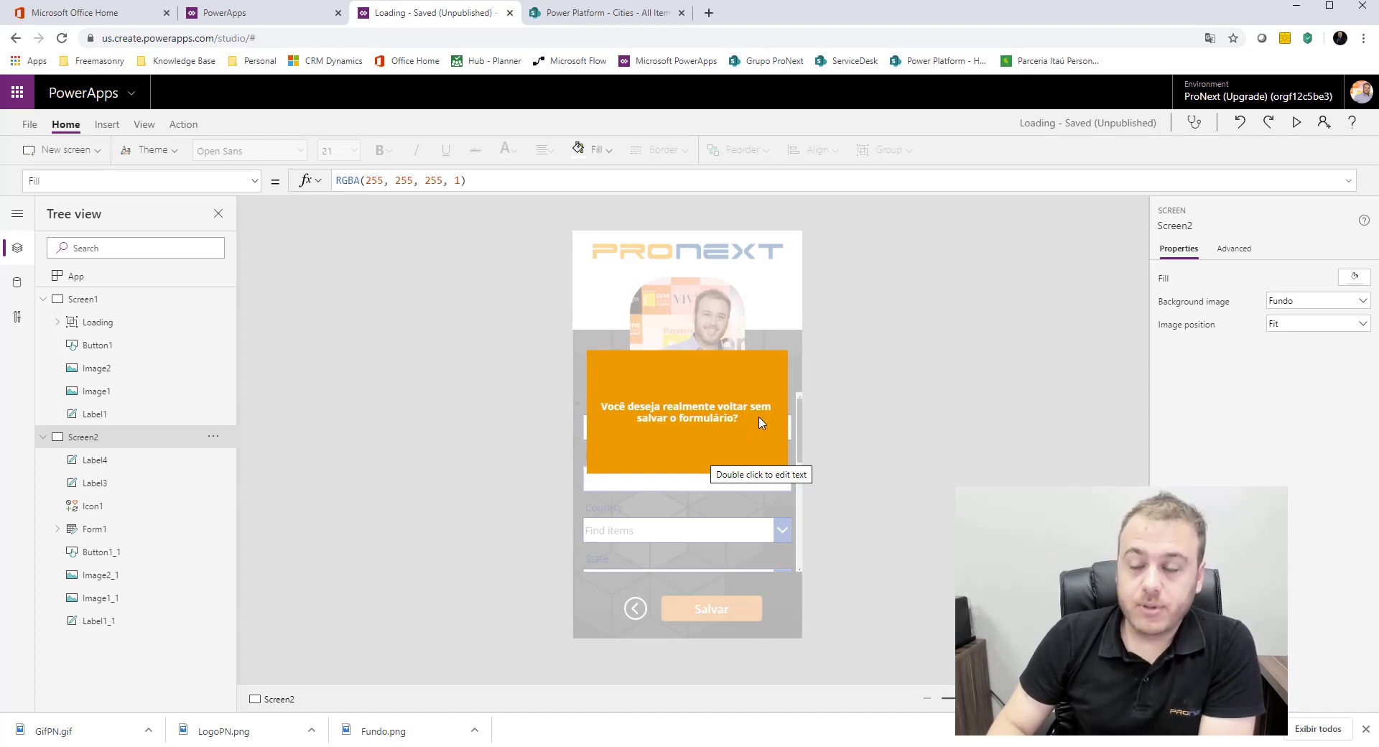
left_click(108, 128)
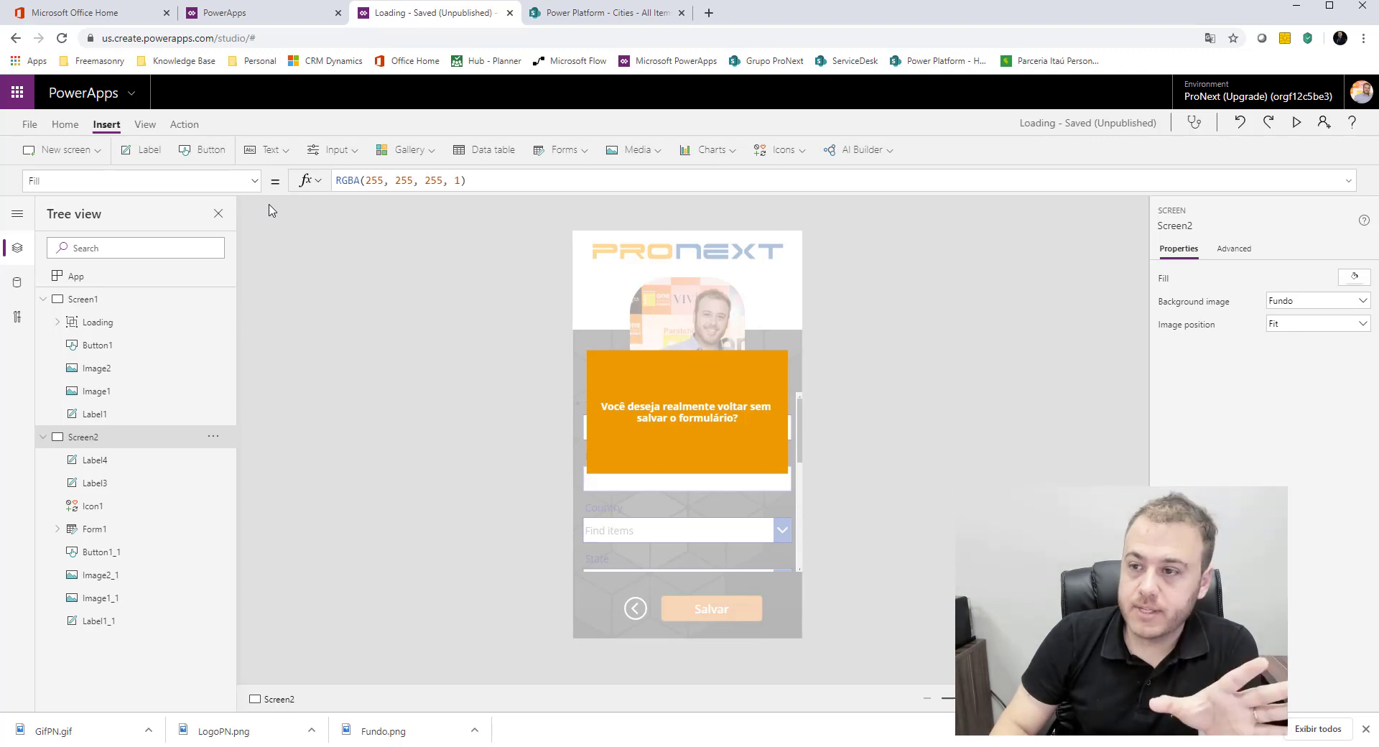
Step: Insert a Cancel icon and place it in the lower right of the orange message box at X 416, Y 572
left_click(790, 152)
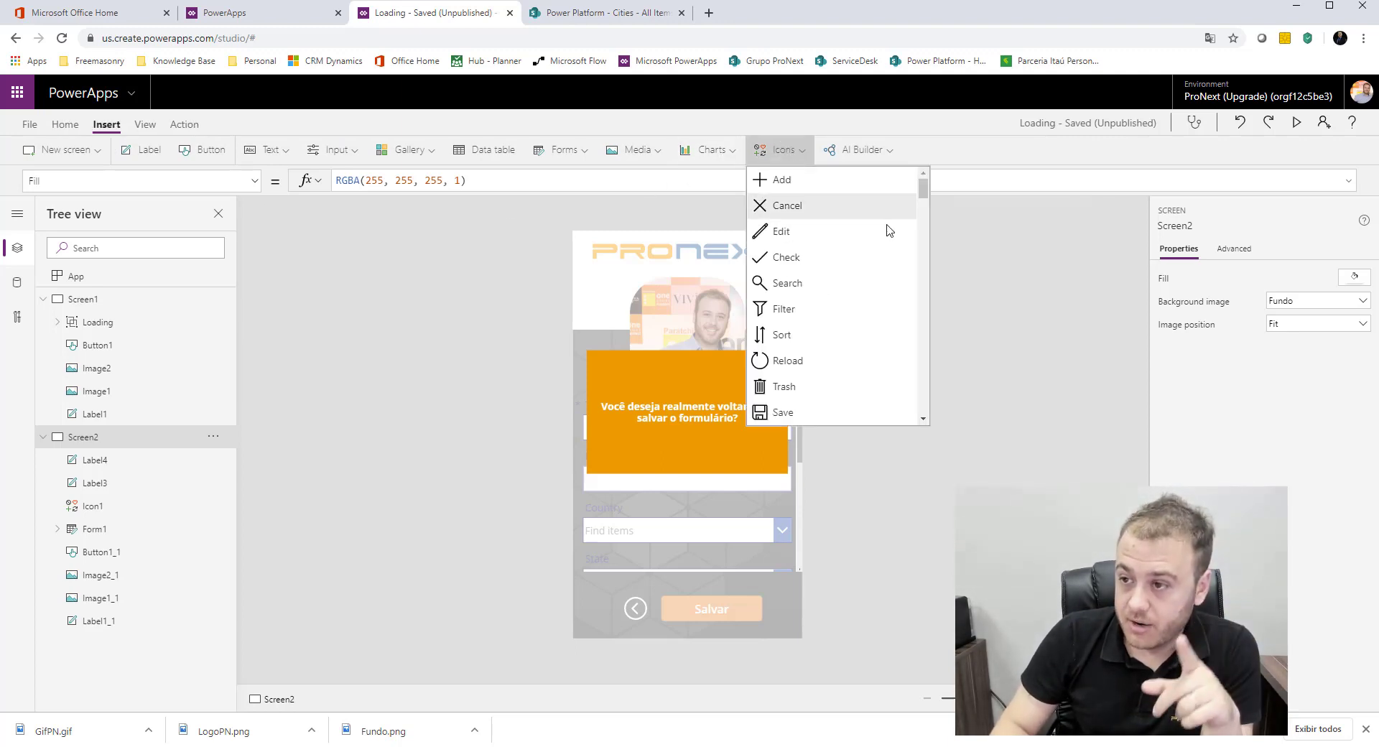
left_click_drag(924, 191, 921, 190)
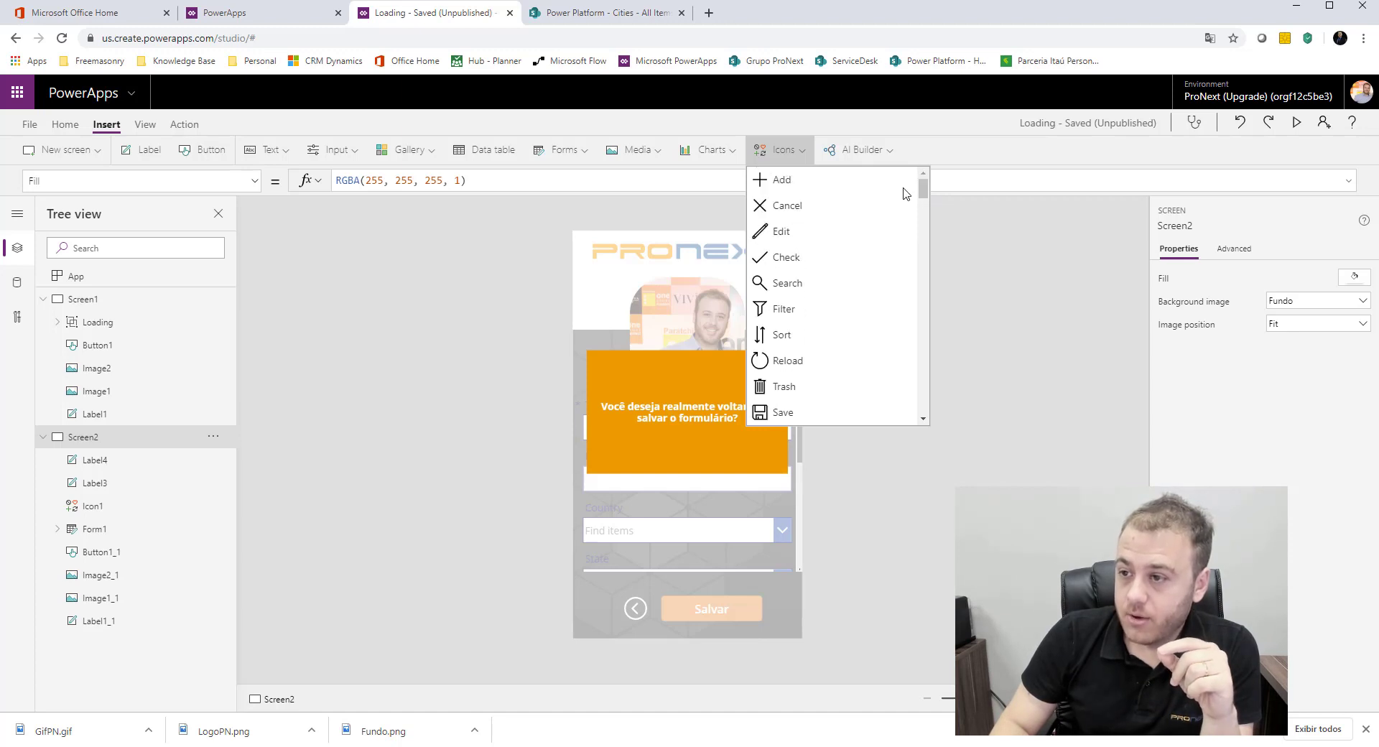
left_click(810, 206)
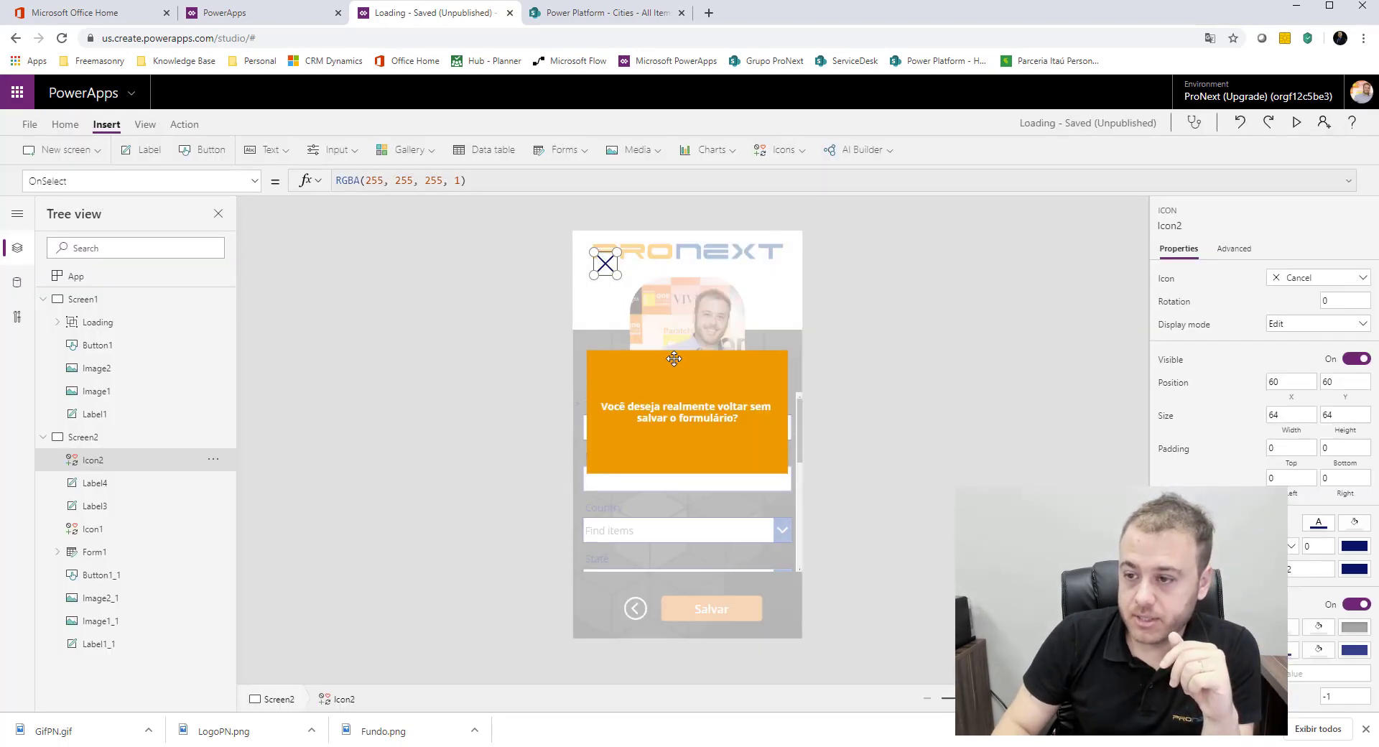
left_click_drag(606, 265, 722, 452)
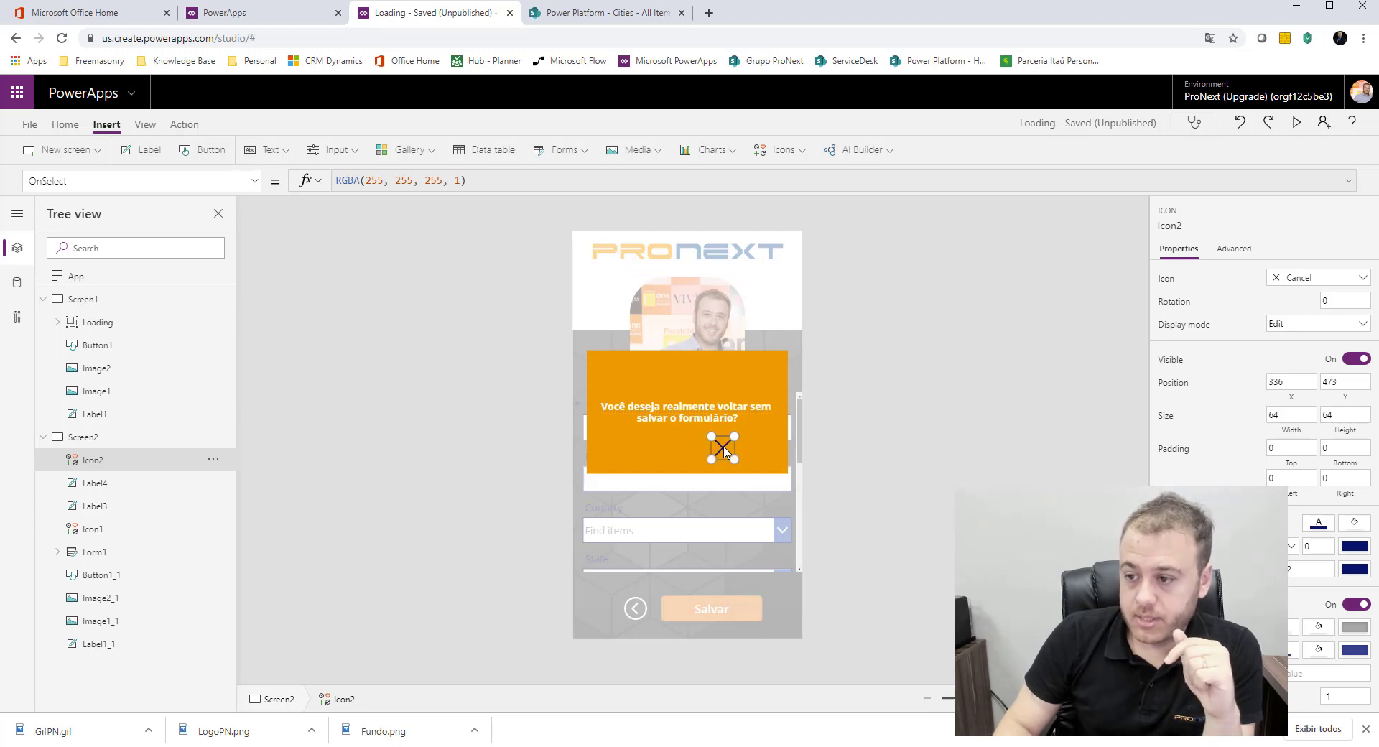
left_click_drag(727, 451, 737, 446)
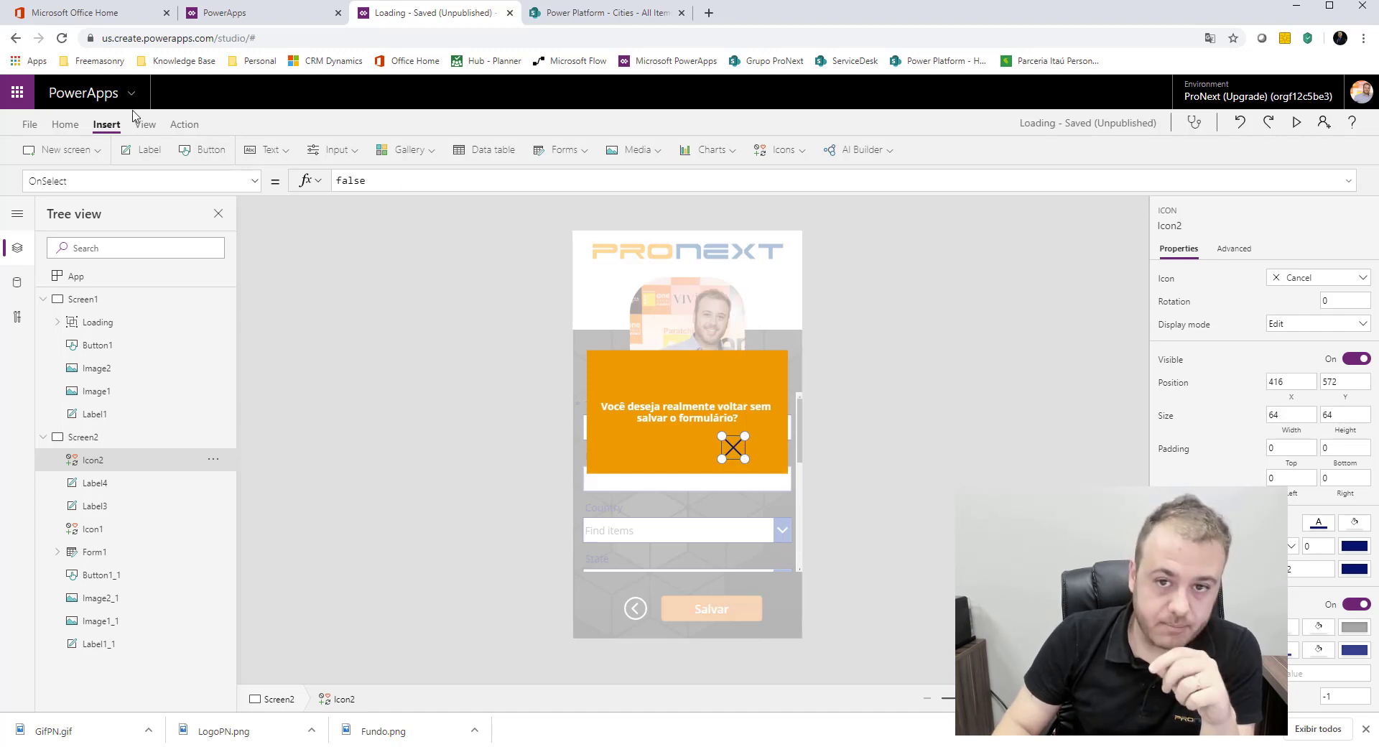
Step: Change the Cancel icon's color to white
left_click(82, 128)
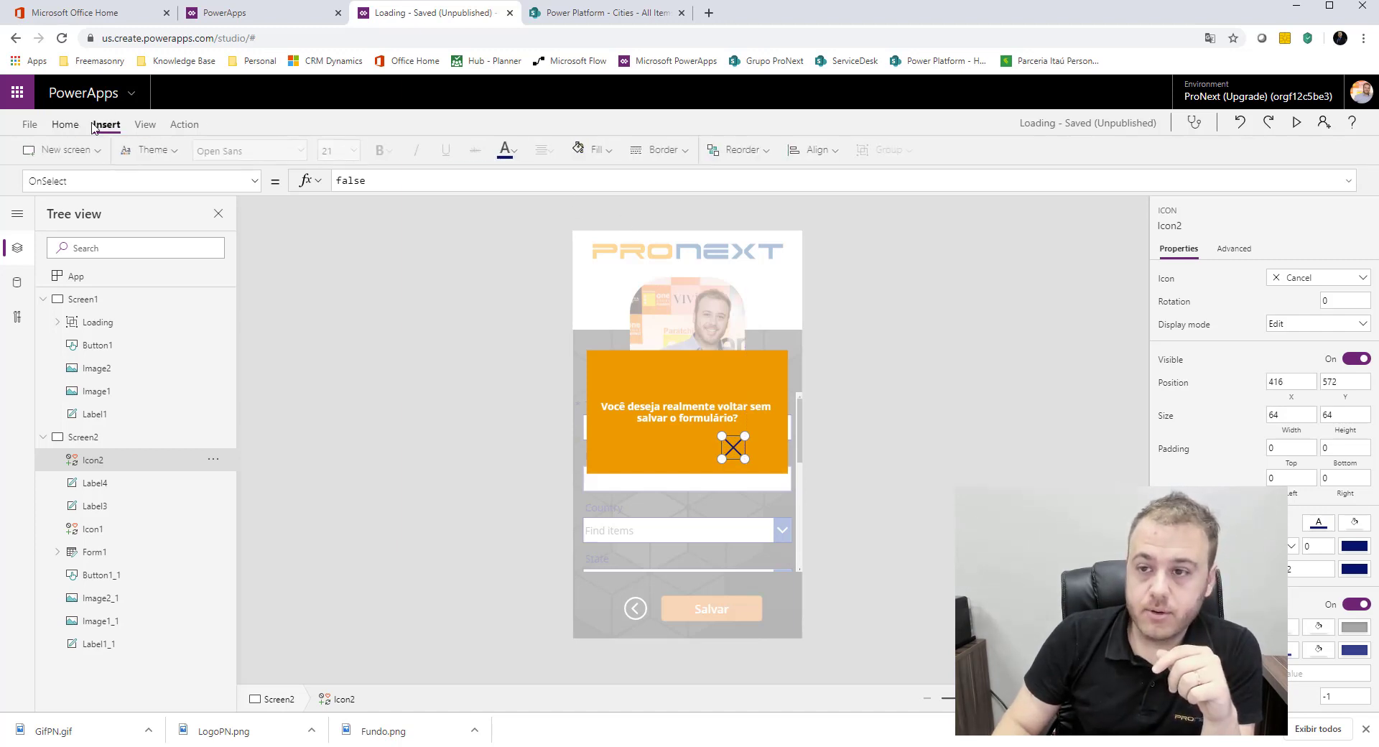
left_click(515, 153)
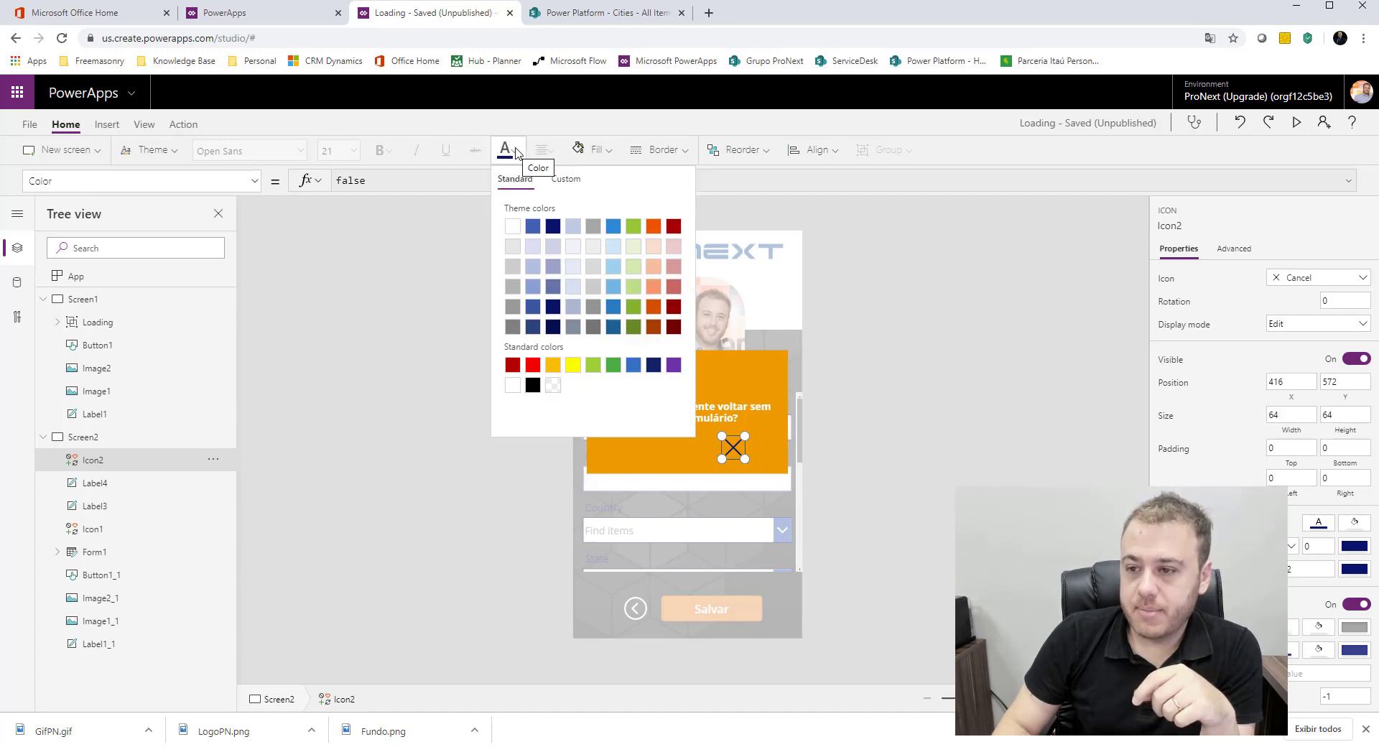
left_click(511, 227)
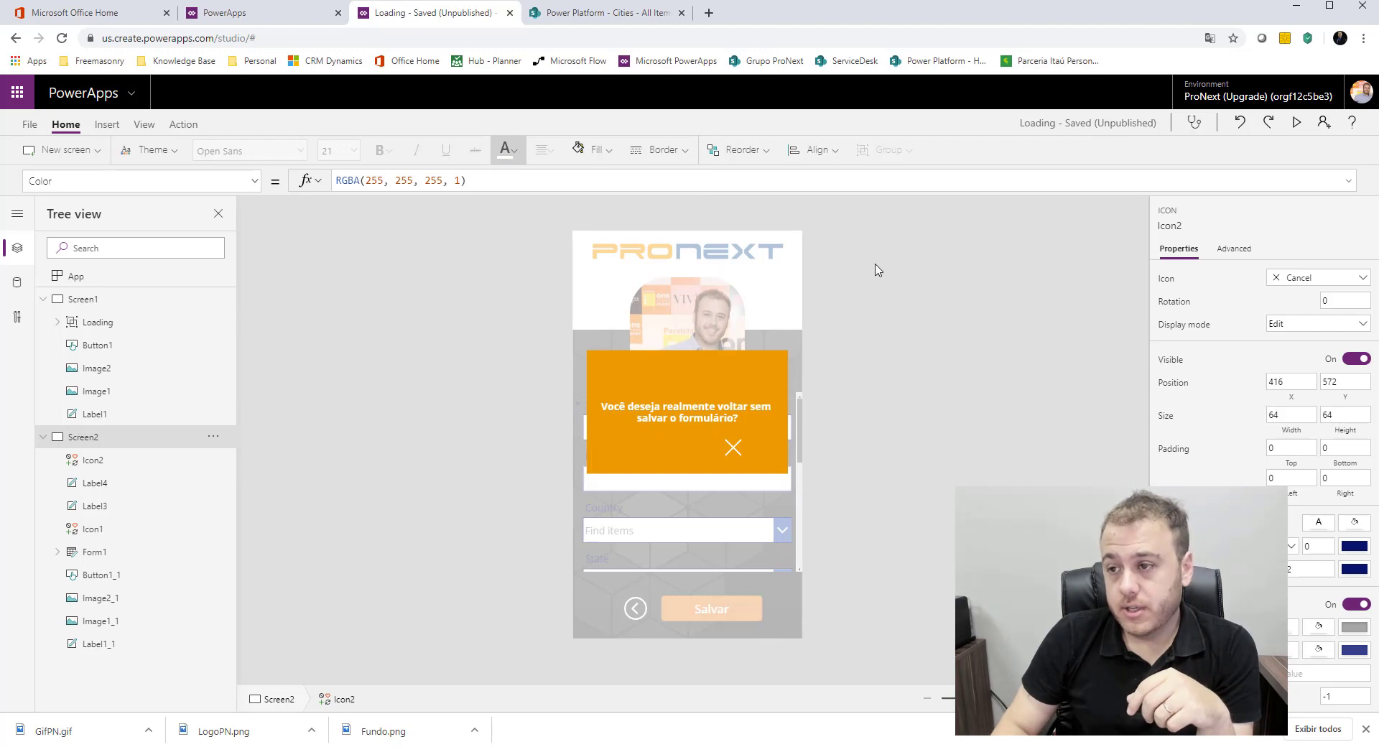
Step: Insert a Check icon and place it beside the Cancel icon in the orange message box at X 220, Y 572
left_click(115, 127)
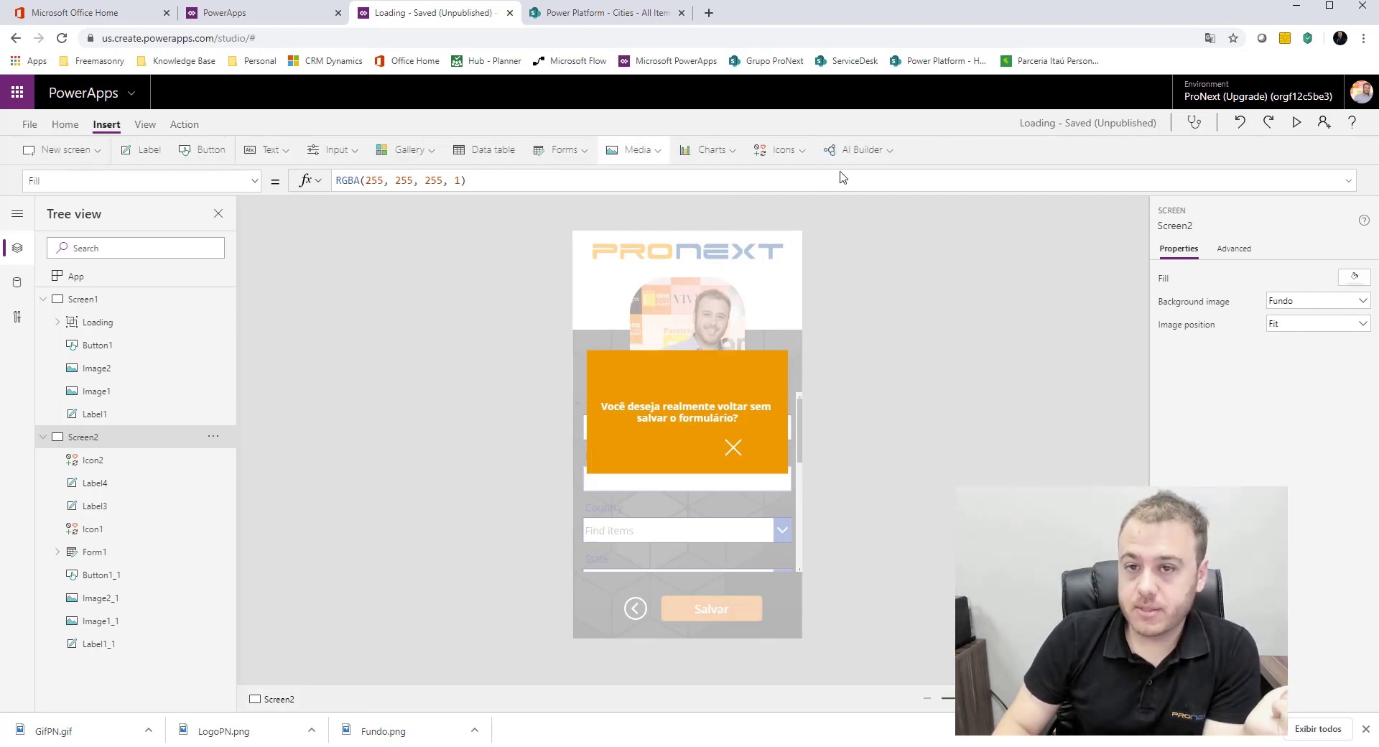
left_click(803, 151)
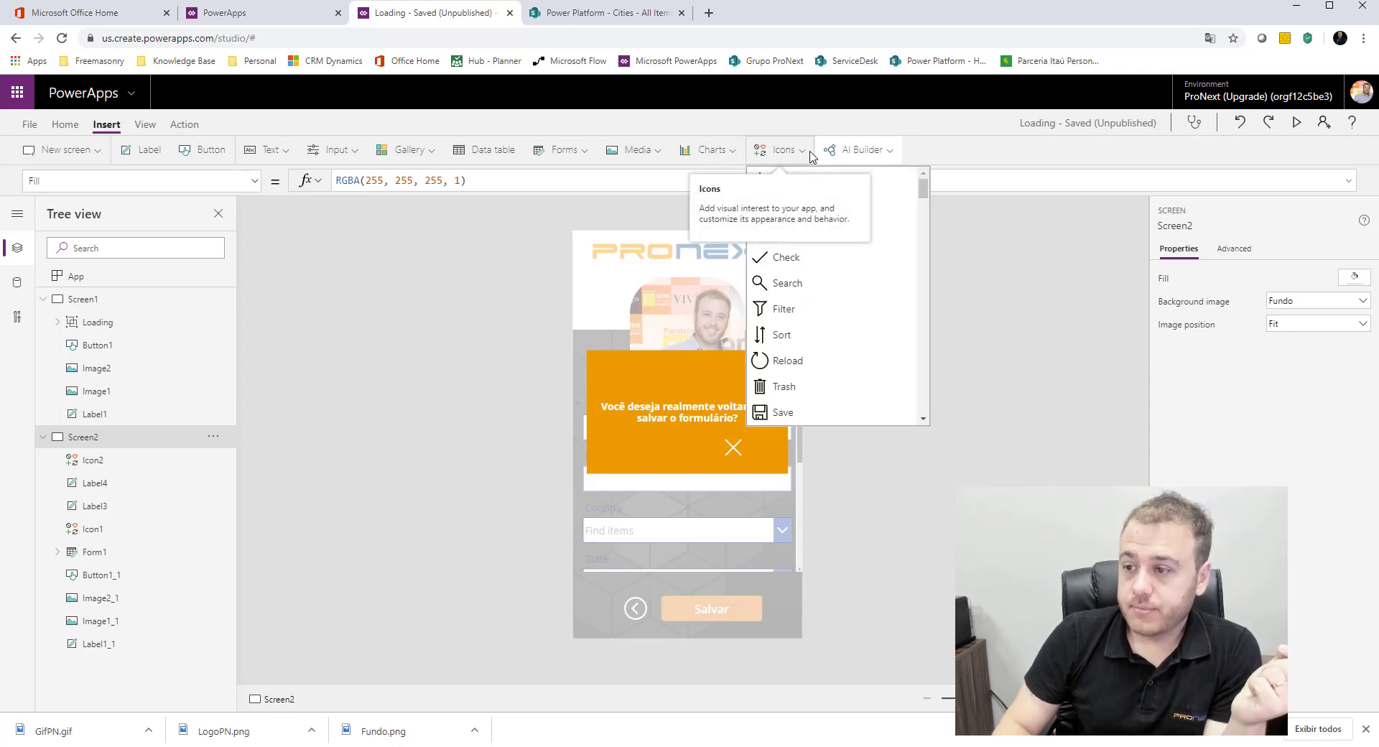
scroll(830, 287, "down", 4)
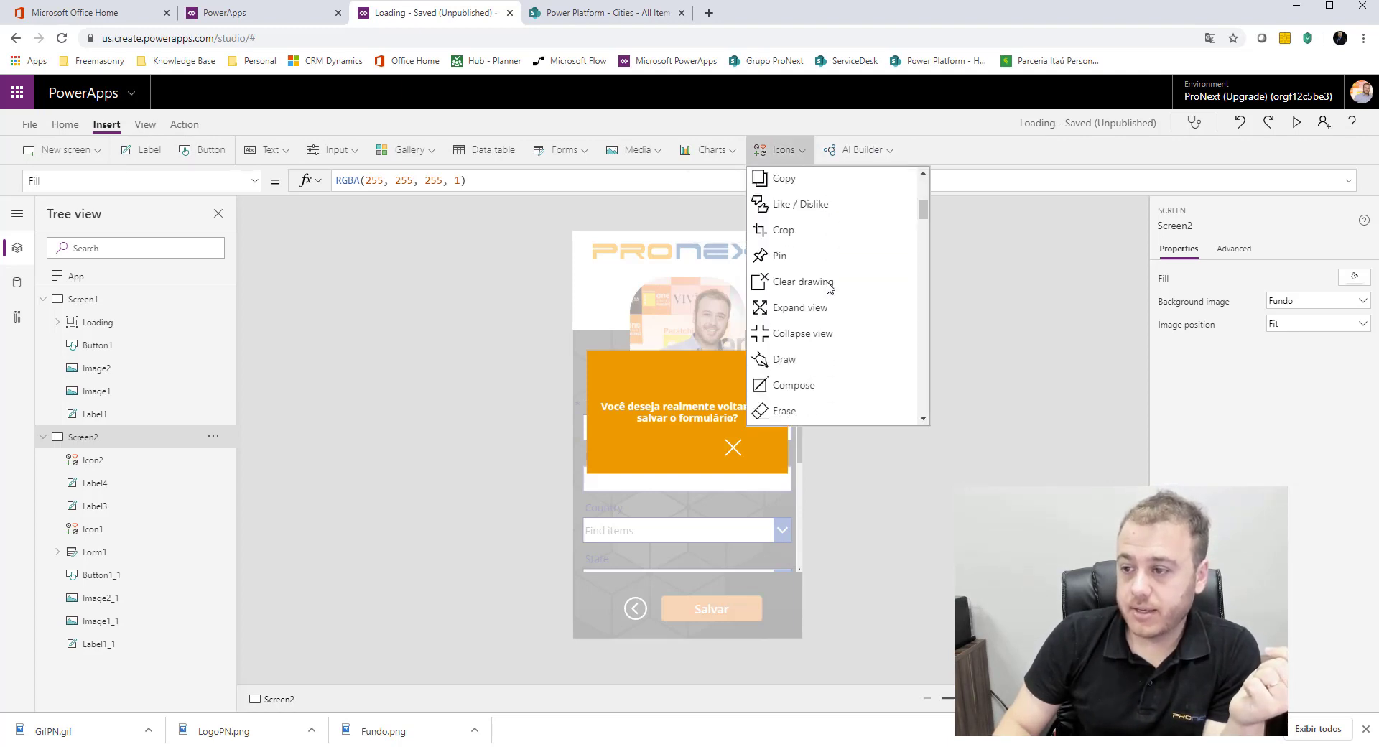
scroll(829, 288, "down", 5)
scroll(837, 287, "down", 8)
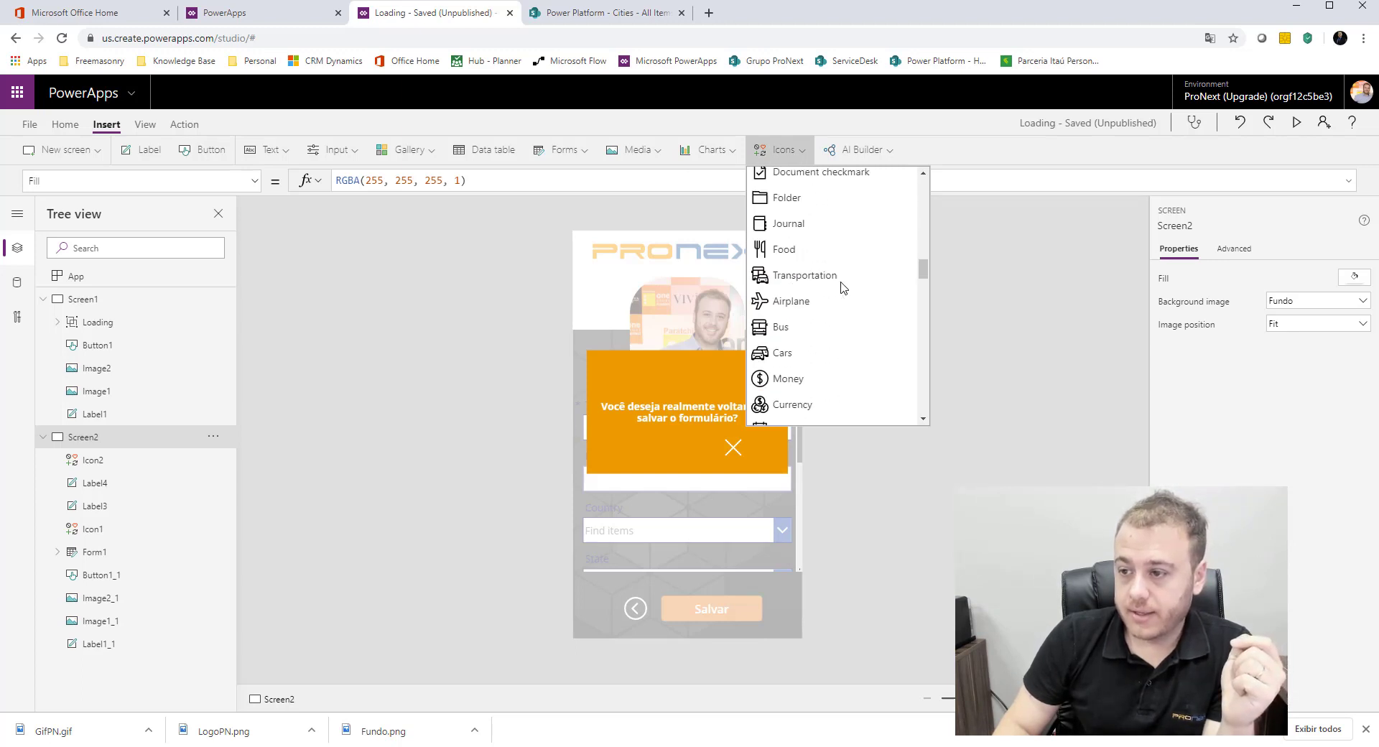
scroll(845, 287, "down", 8)
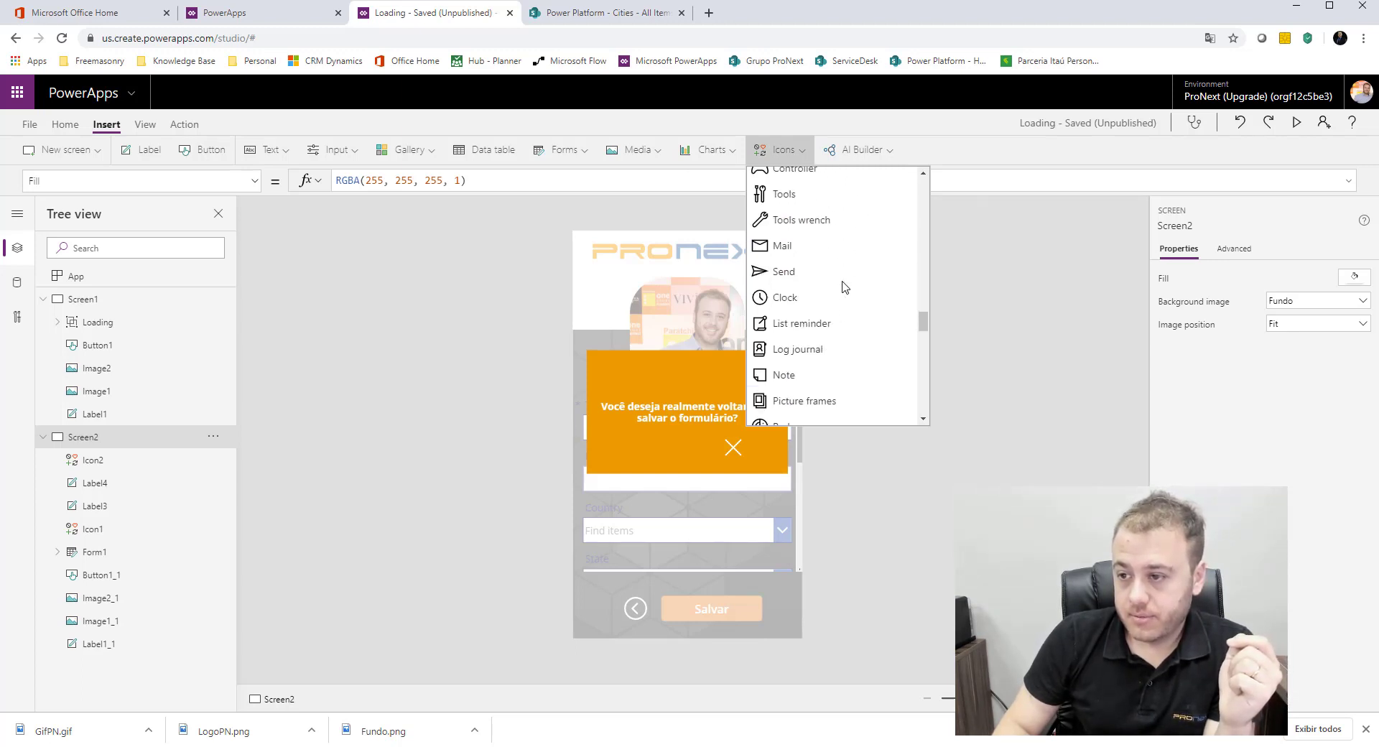
scroll(845, 286, "down", 8)
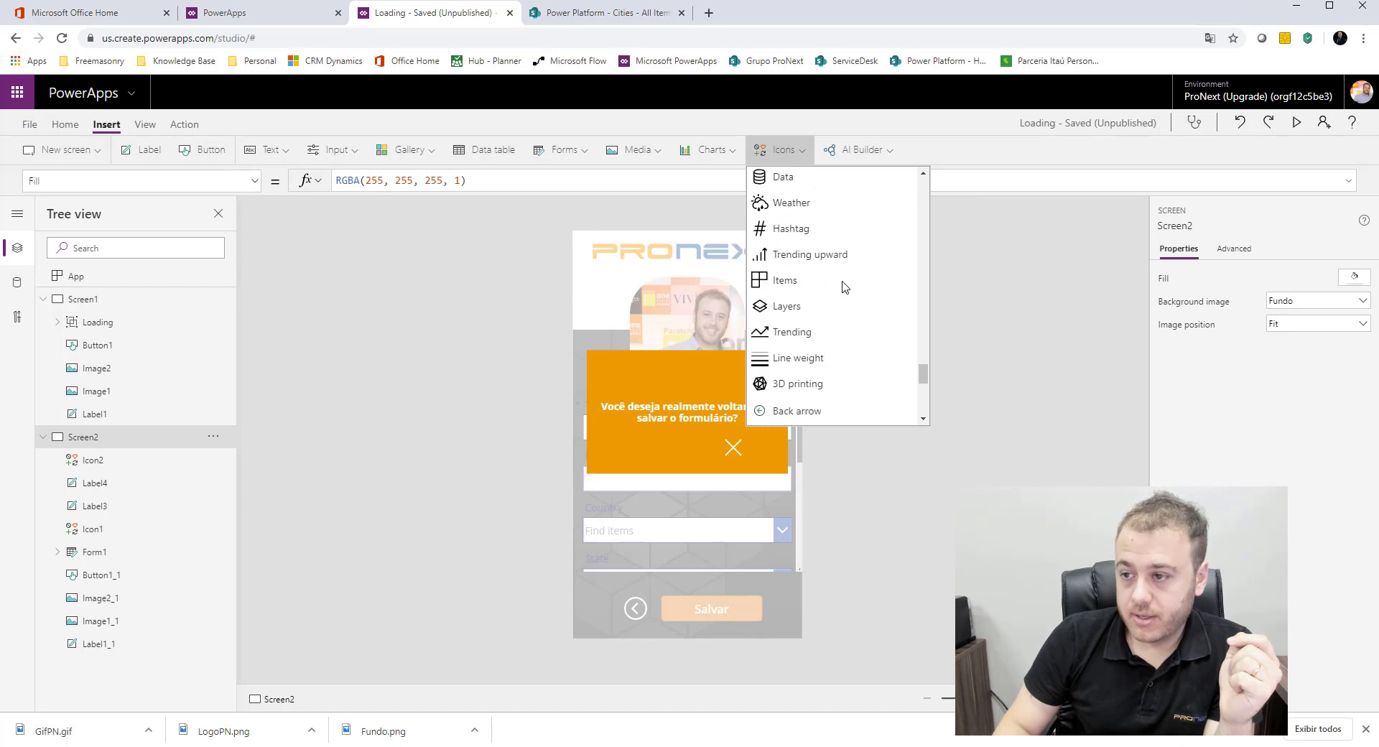
scroll(845, 286, "up", 20)
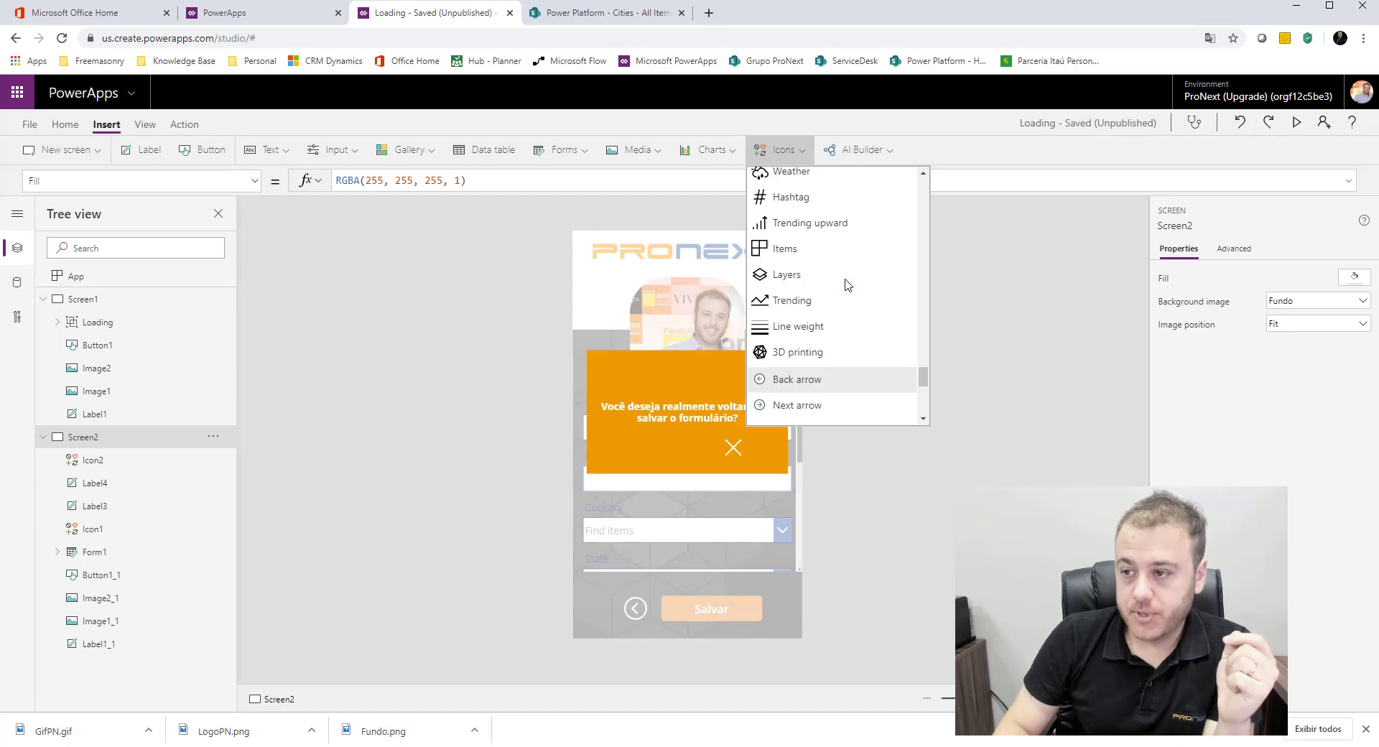
scroll(845, 284, "up", 3)
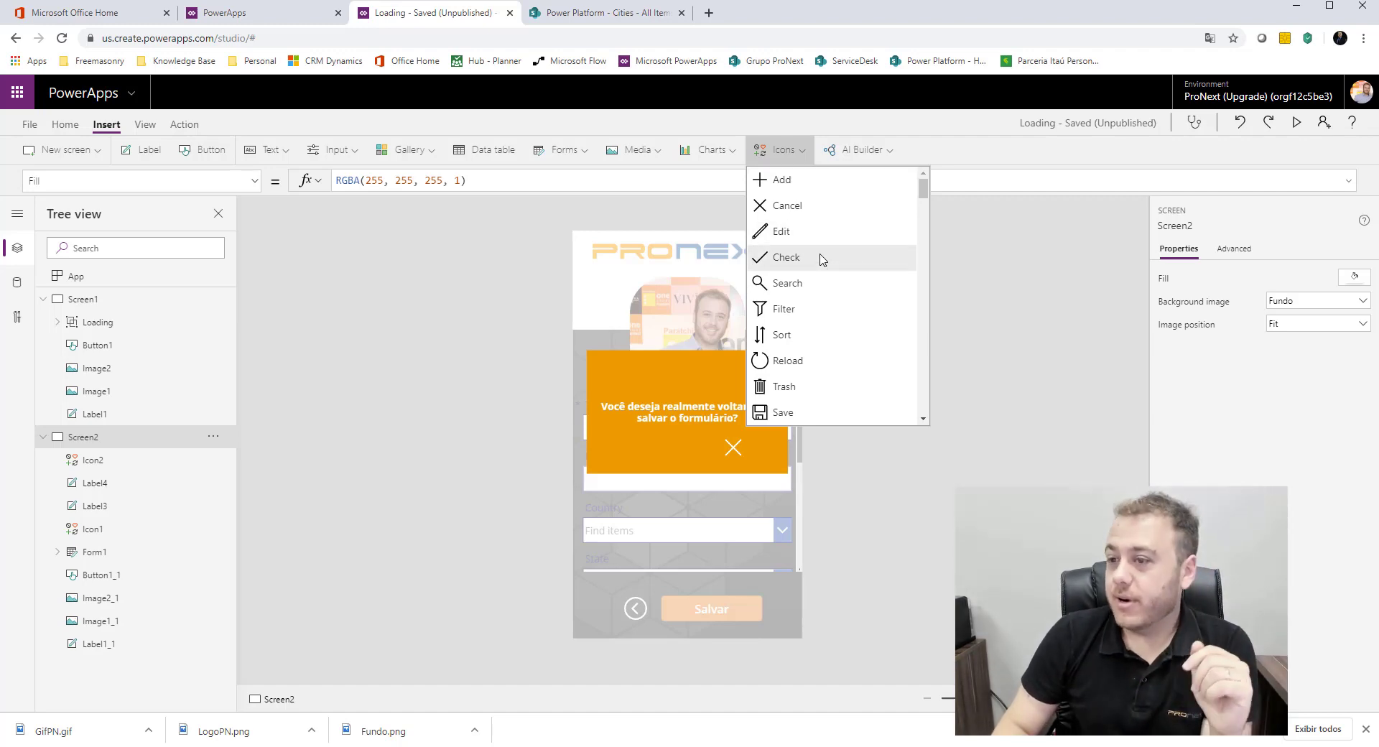
key("Escape")
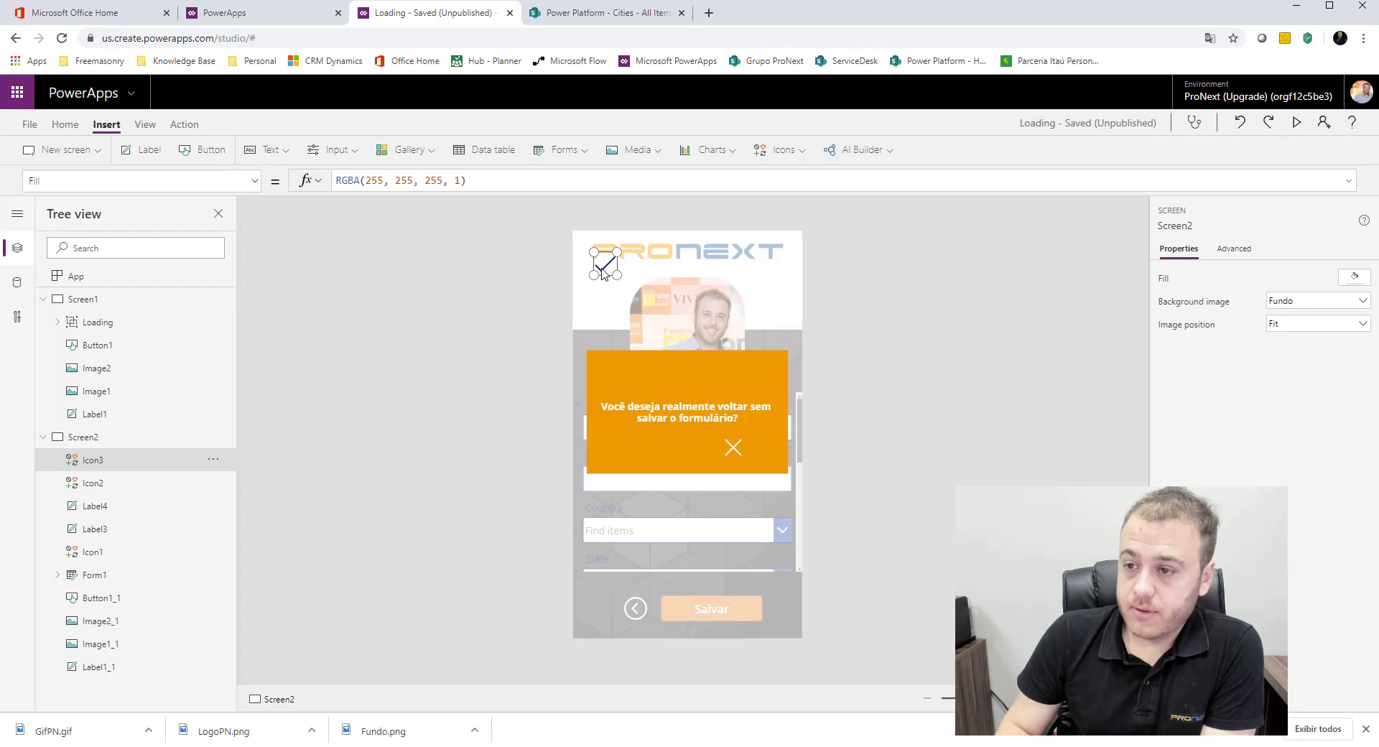
left_click_drag(604, 273, 653, 454)
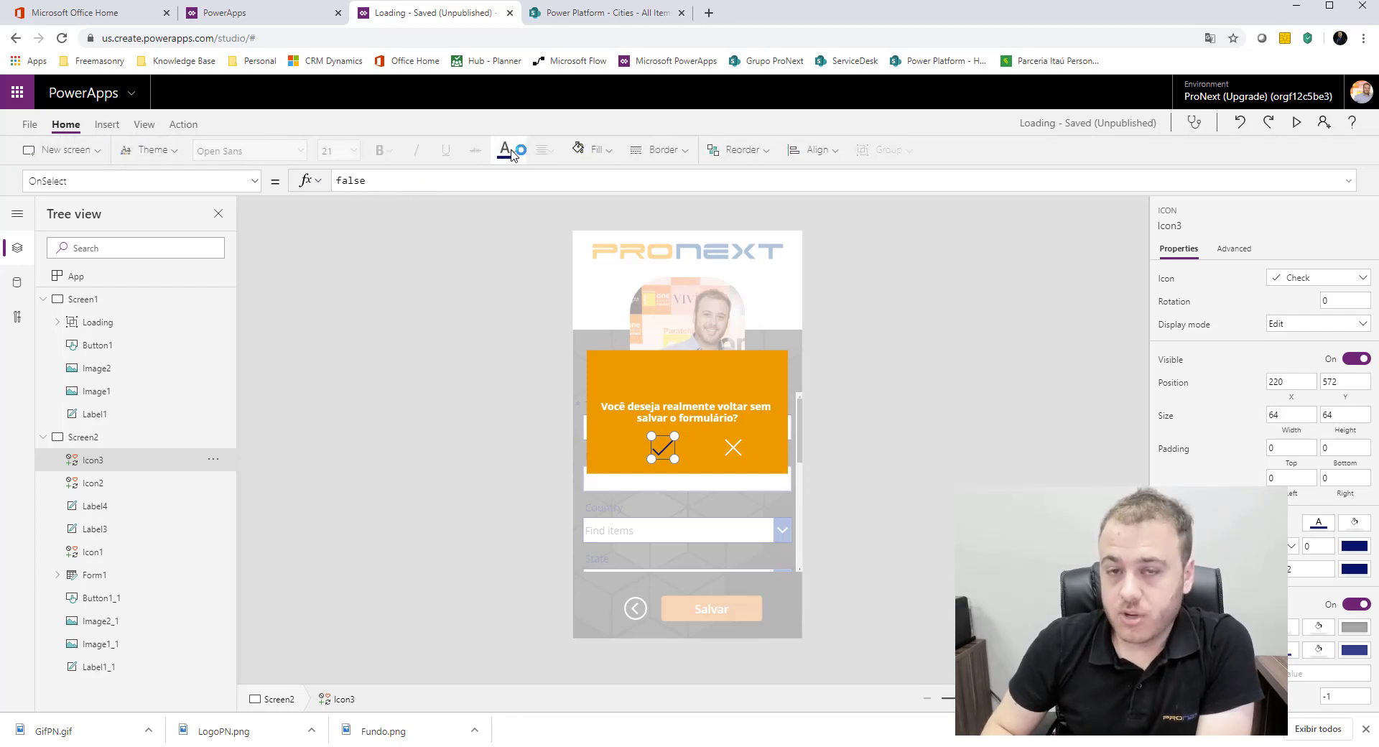
Step: Change the Check icon's color to white
left_click(512, 153)
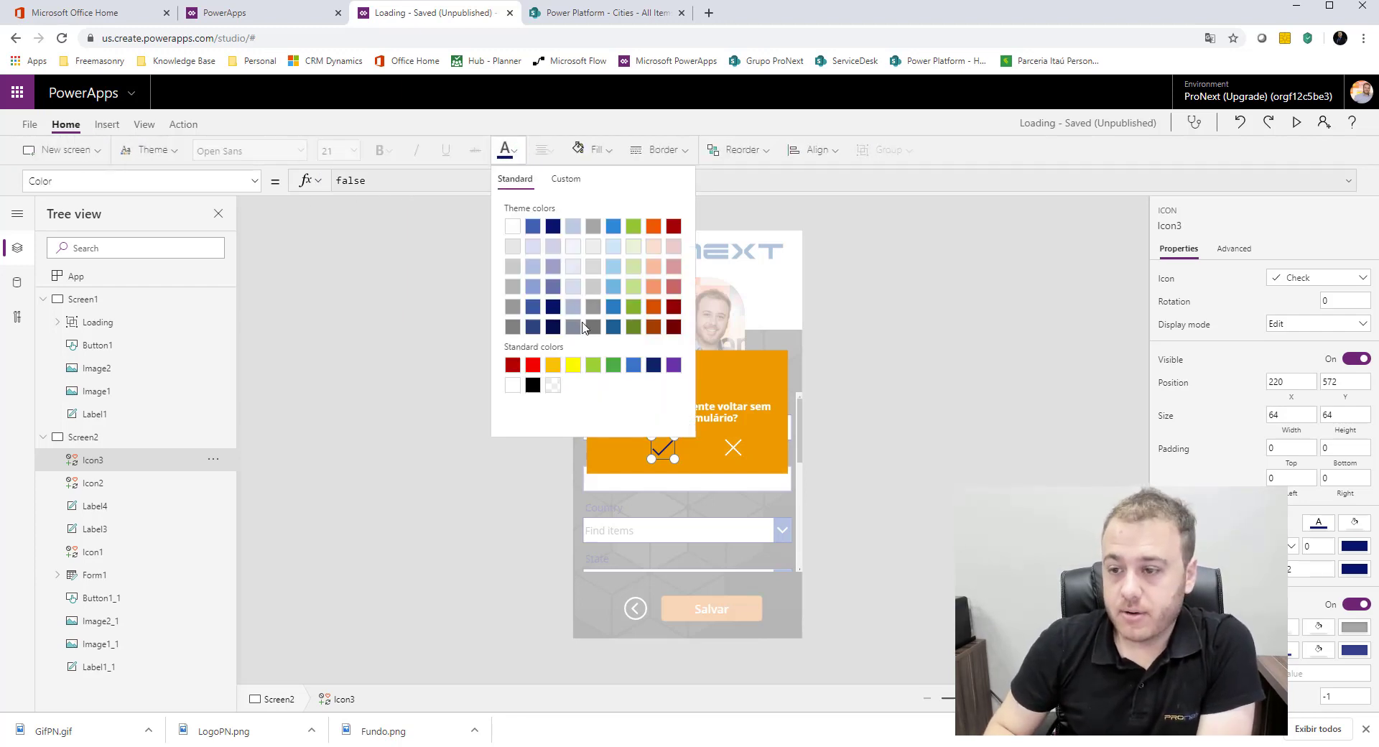
left_click(511, 388)
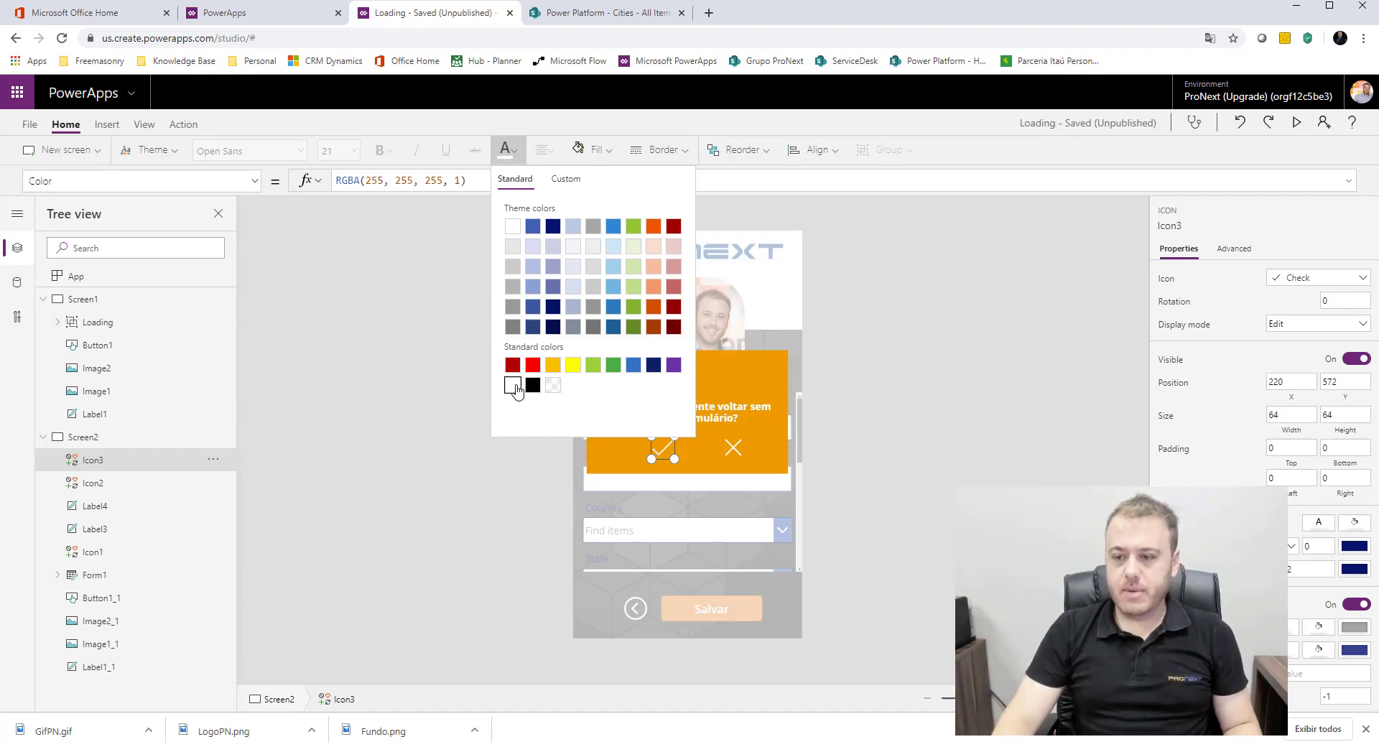
left_click(926, 453)
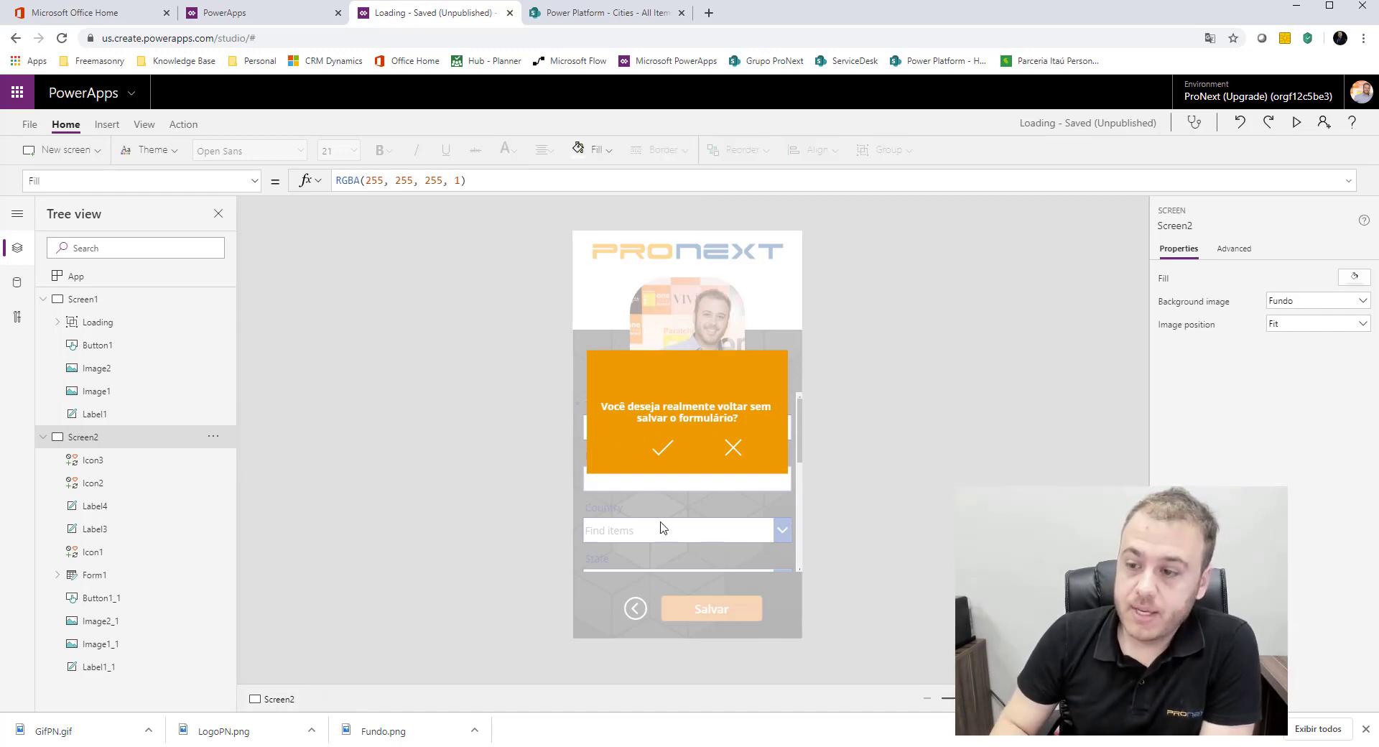
Step: Group the Check icon, Cancel icon, orange message label and overlay label (Icon3, Icon2, Label4, Label3) on Screen2
left_click(664, 450)
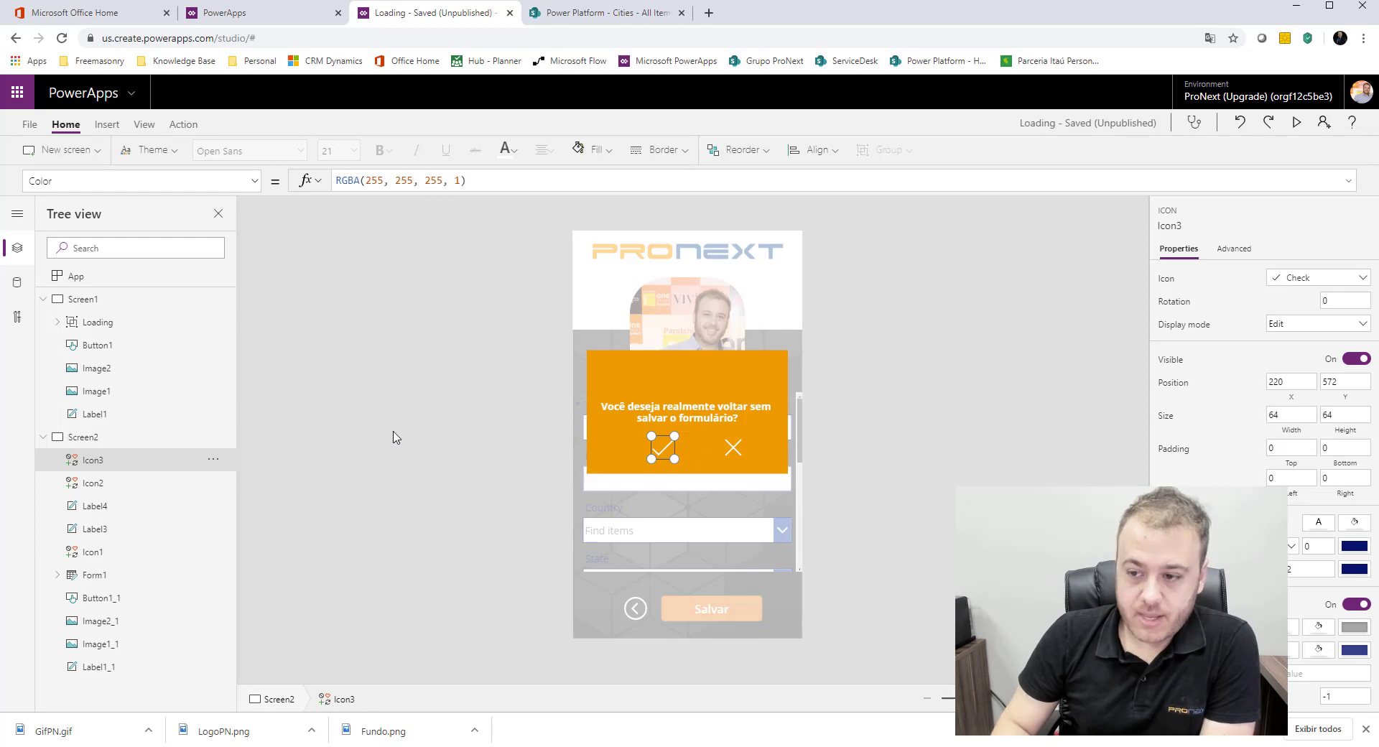
left_click(609, 420)
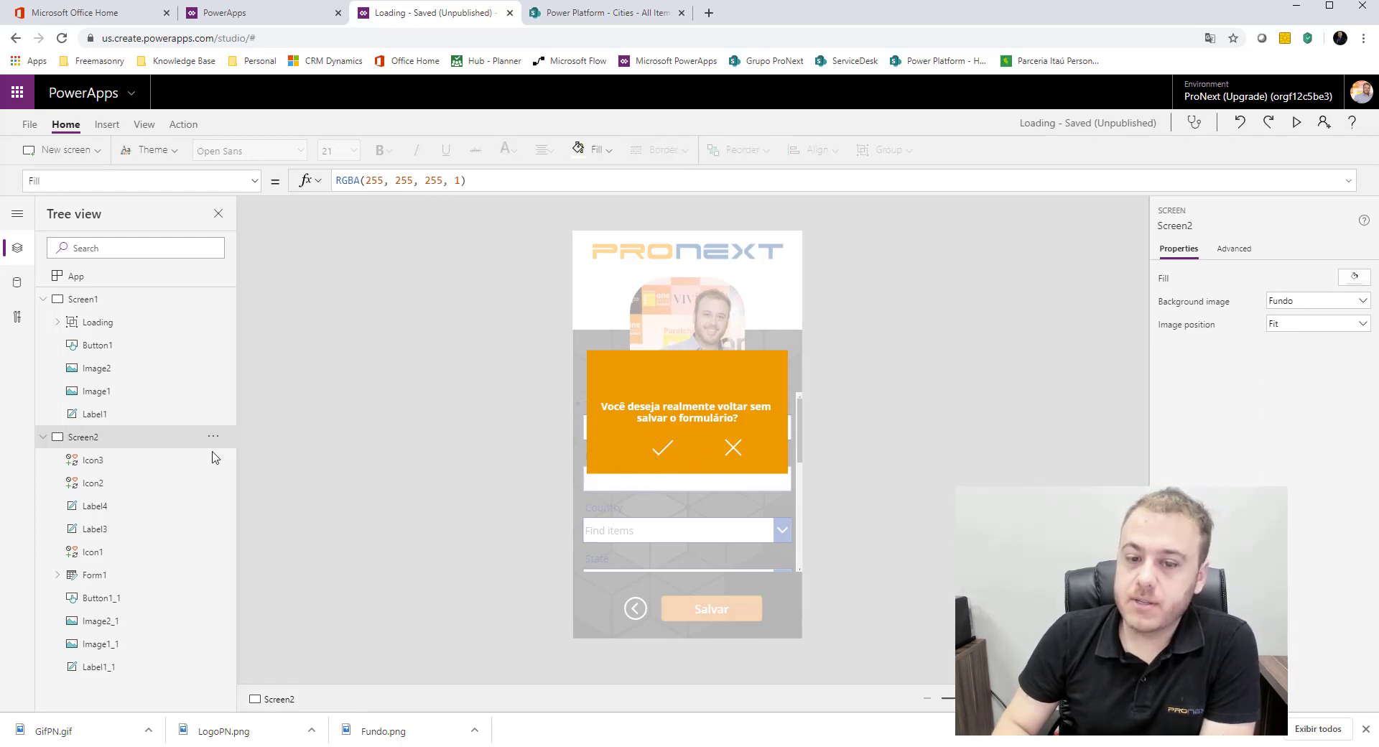
left_click(136, 465)
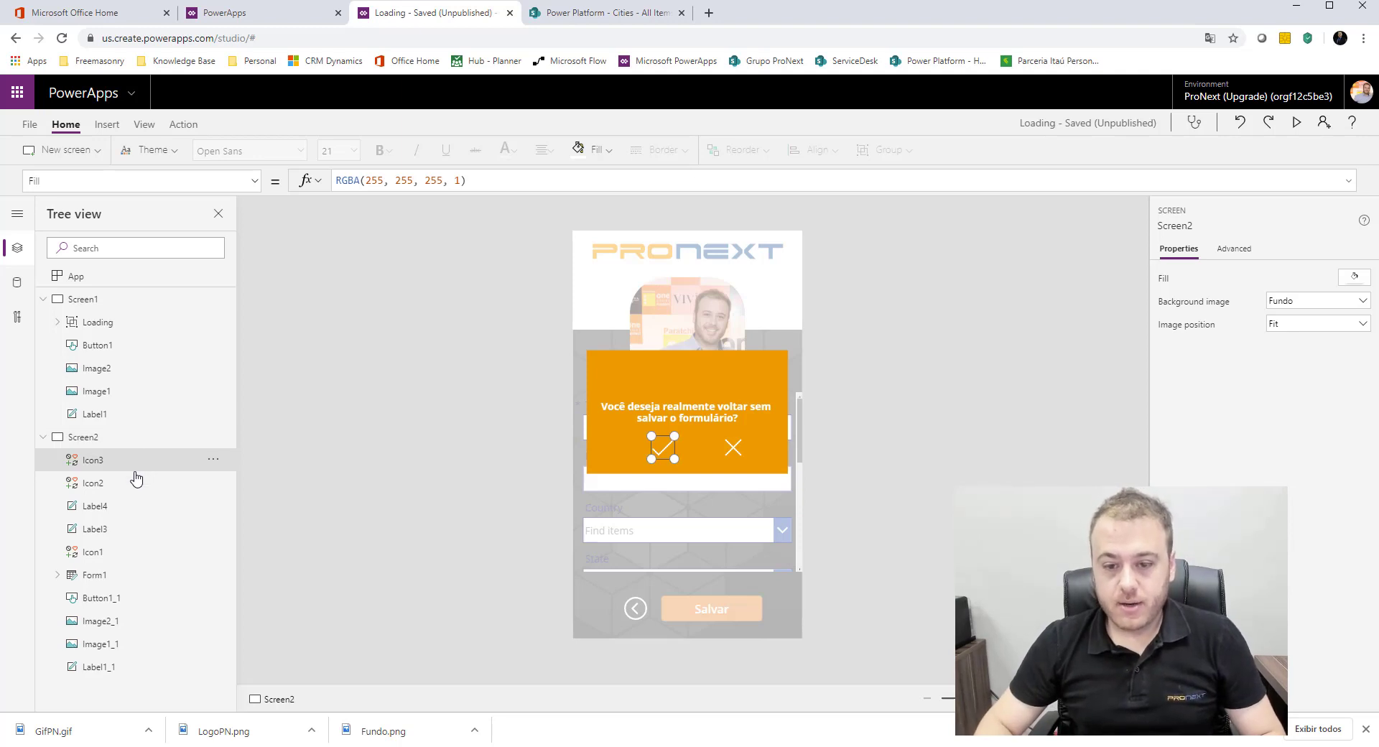
left_click(117, 492)
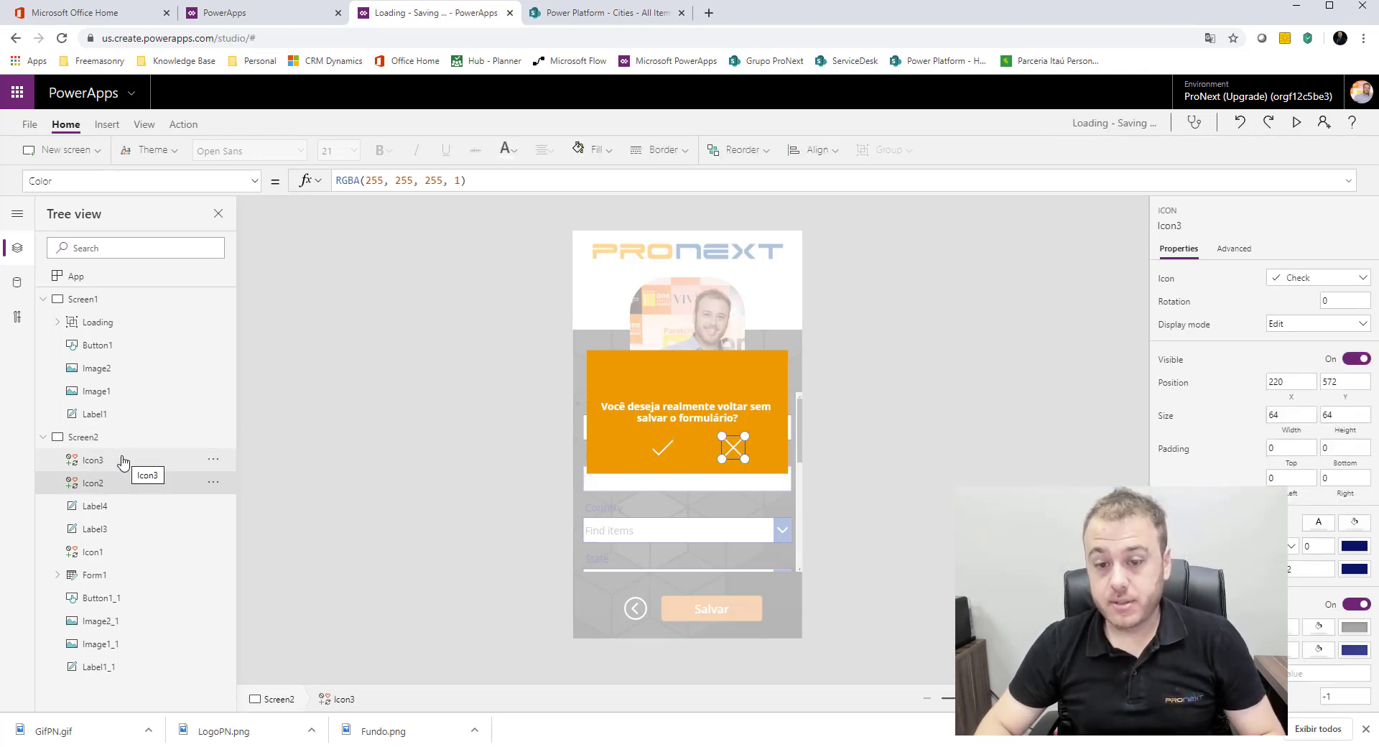
left_click(124, 461)
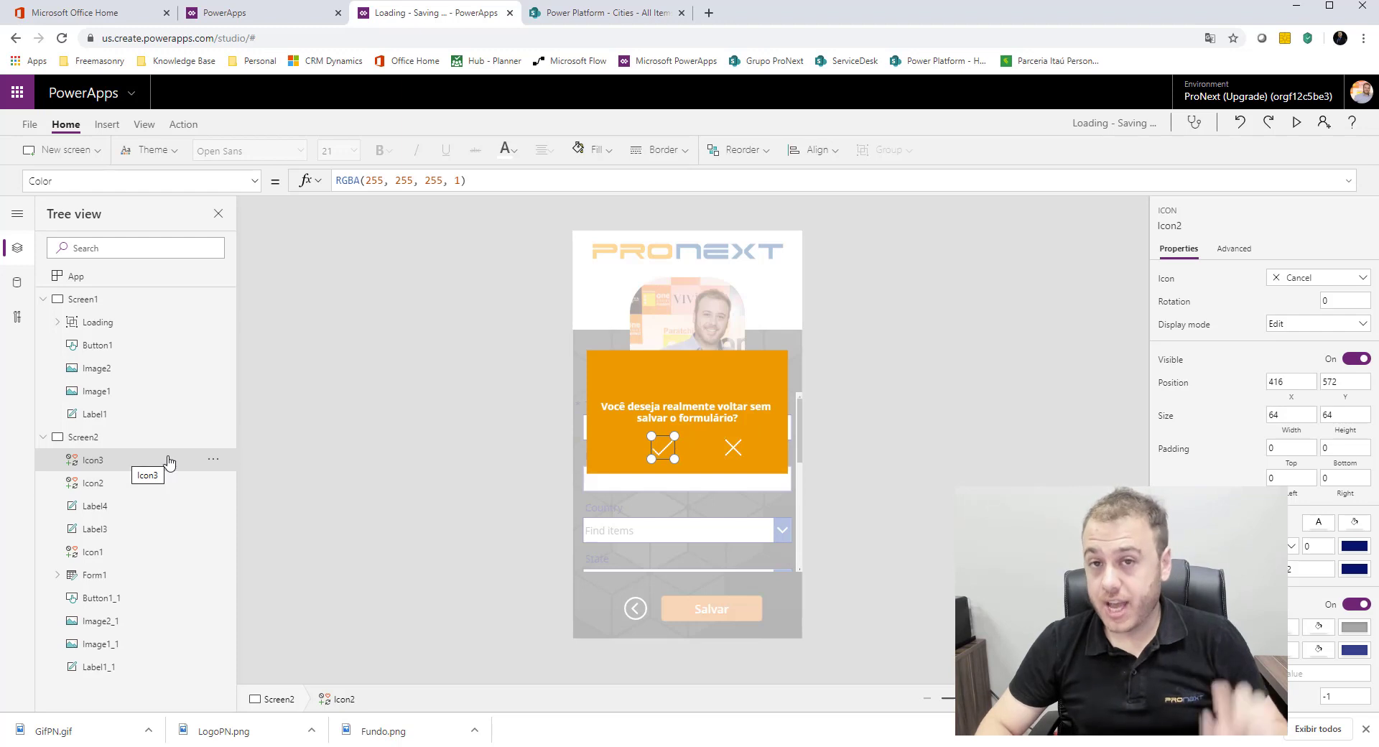
left_click(117, 483, "ctrl")
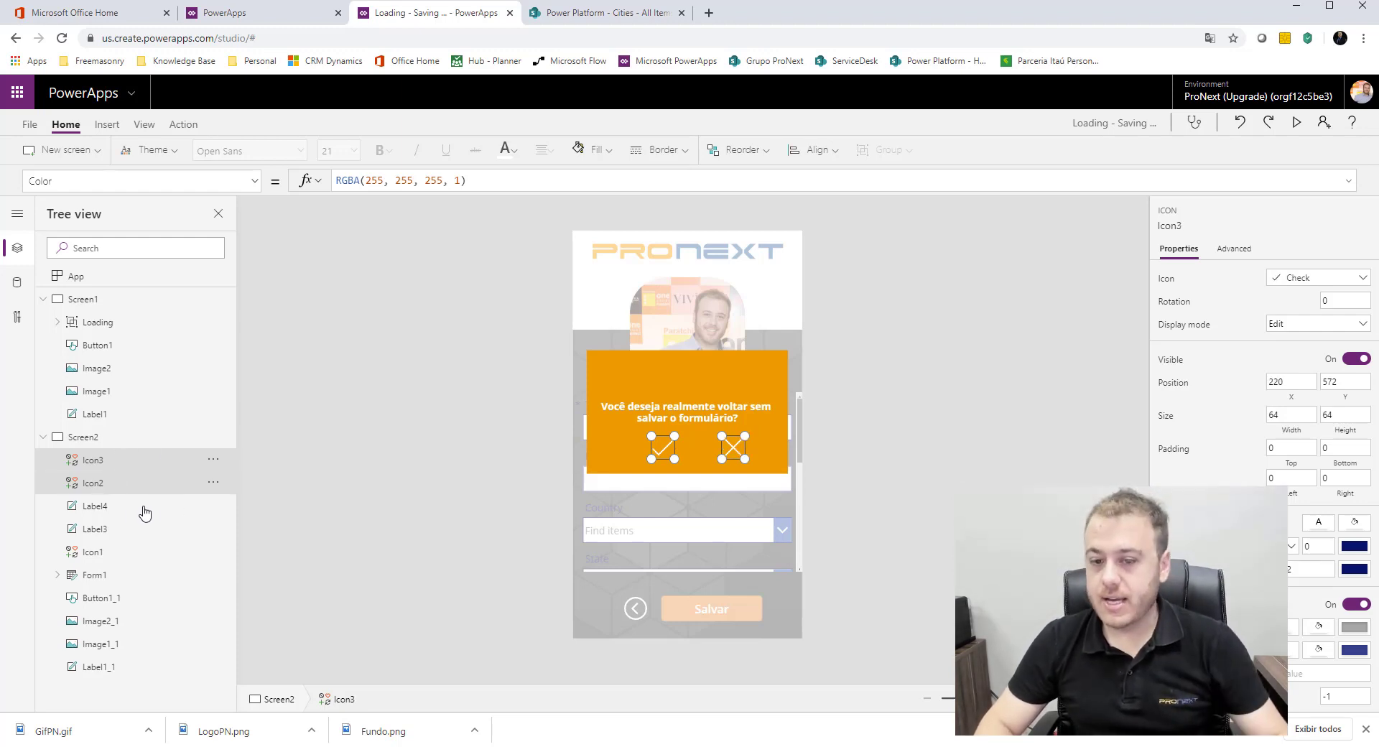
left_click(132, 510, "ctrl")
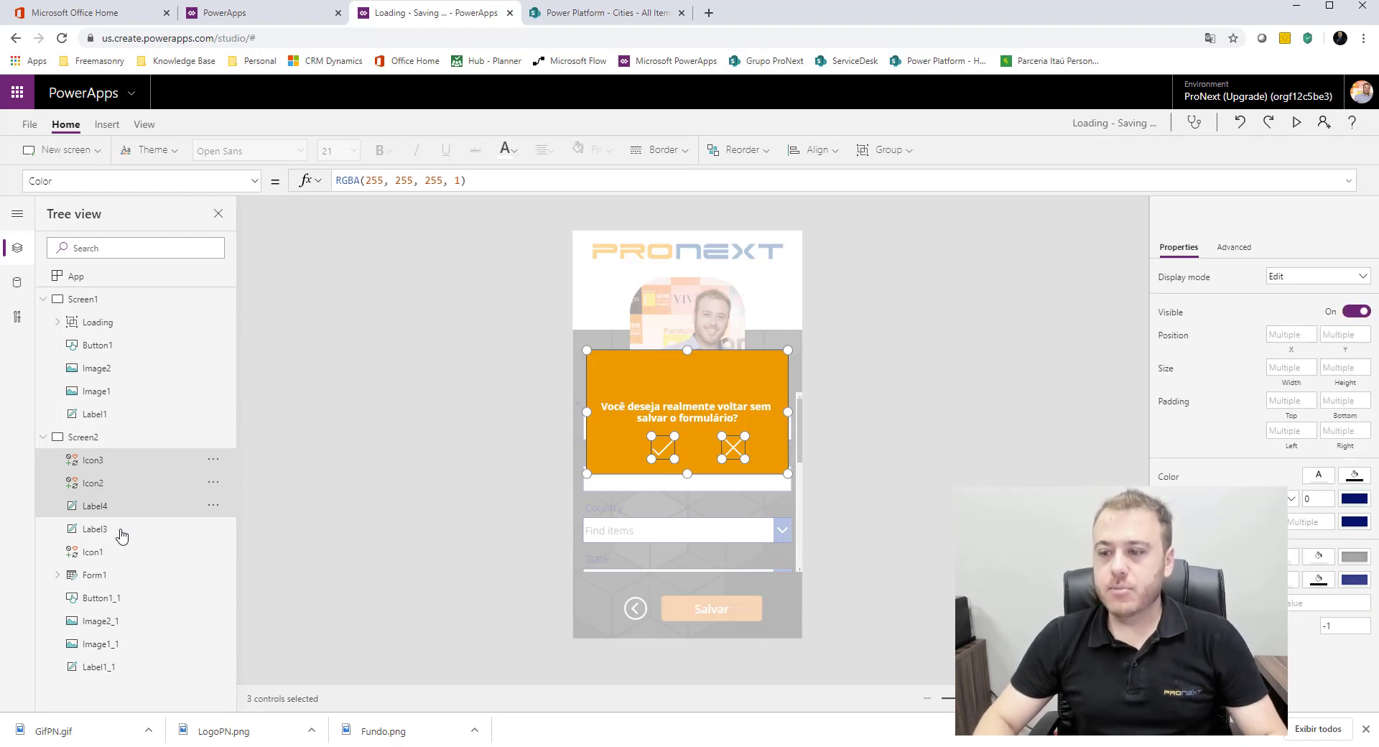
left_click(123, 531, "ctrl")
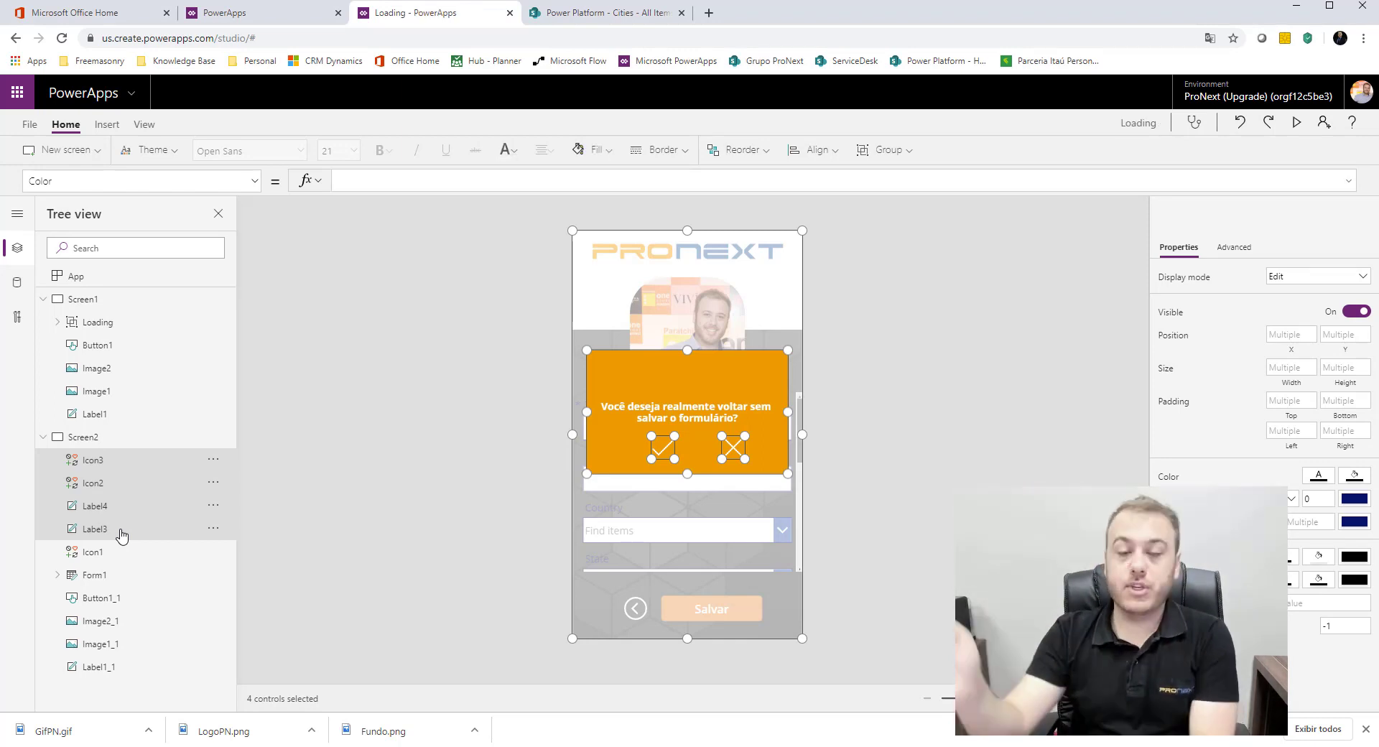
right_click(140, 486)
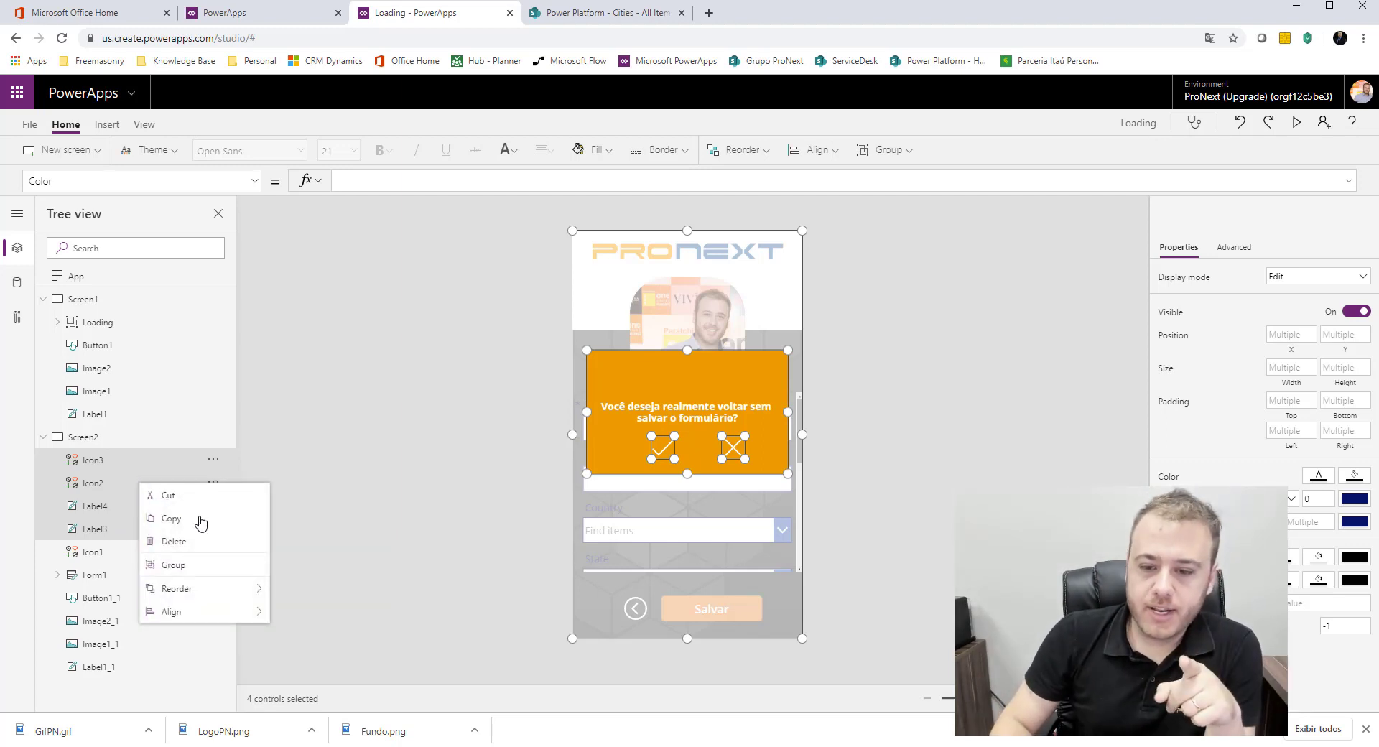
left_click(231, 572)
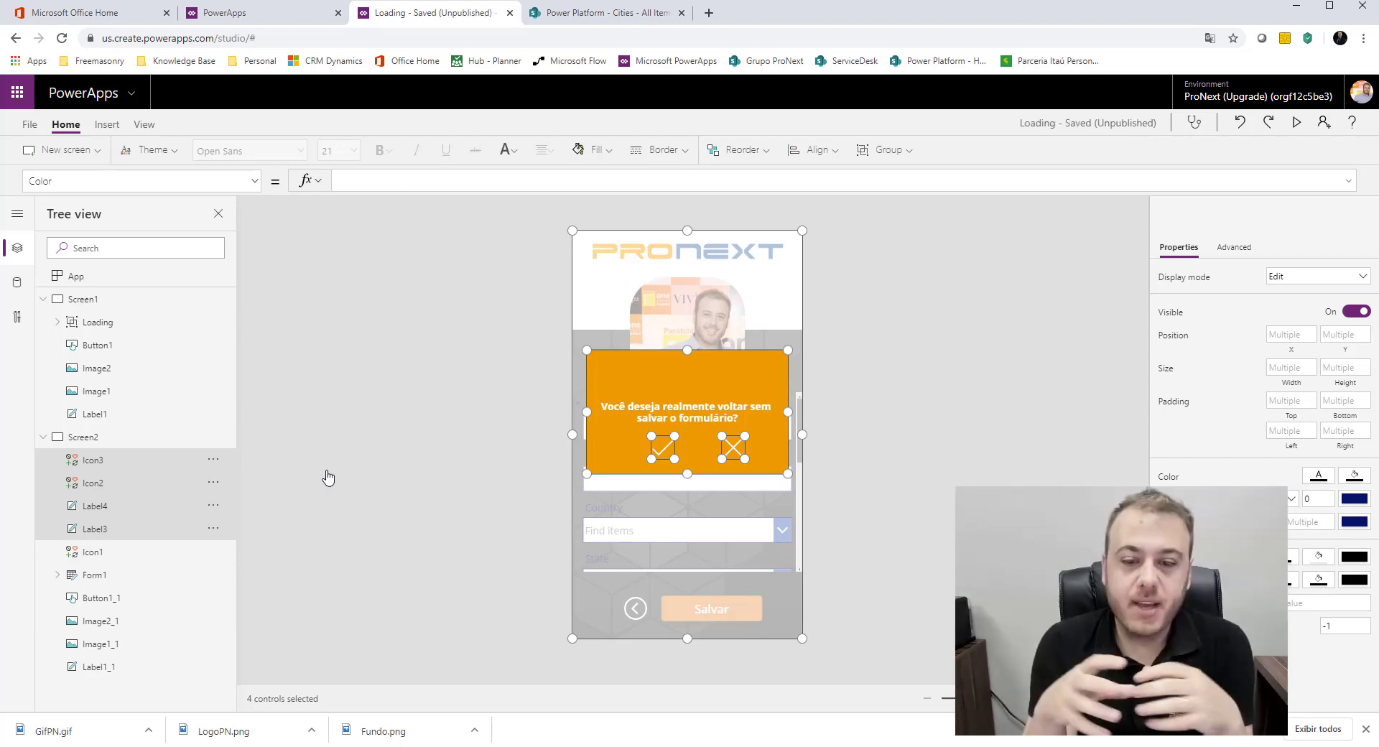
key("ctrl+g")
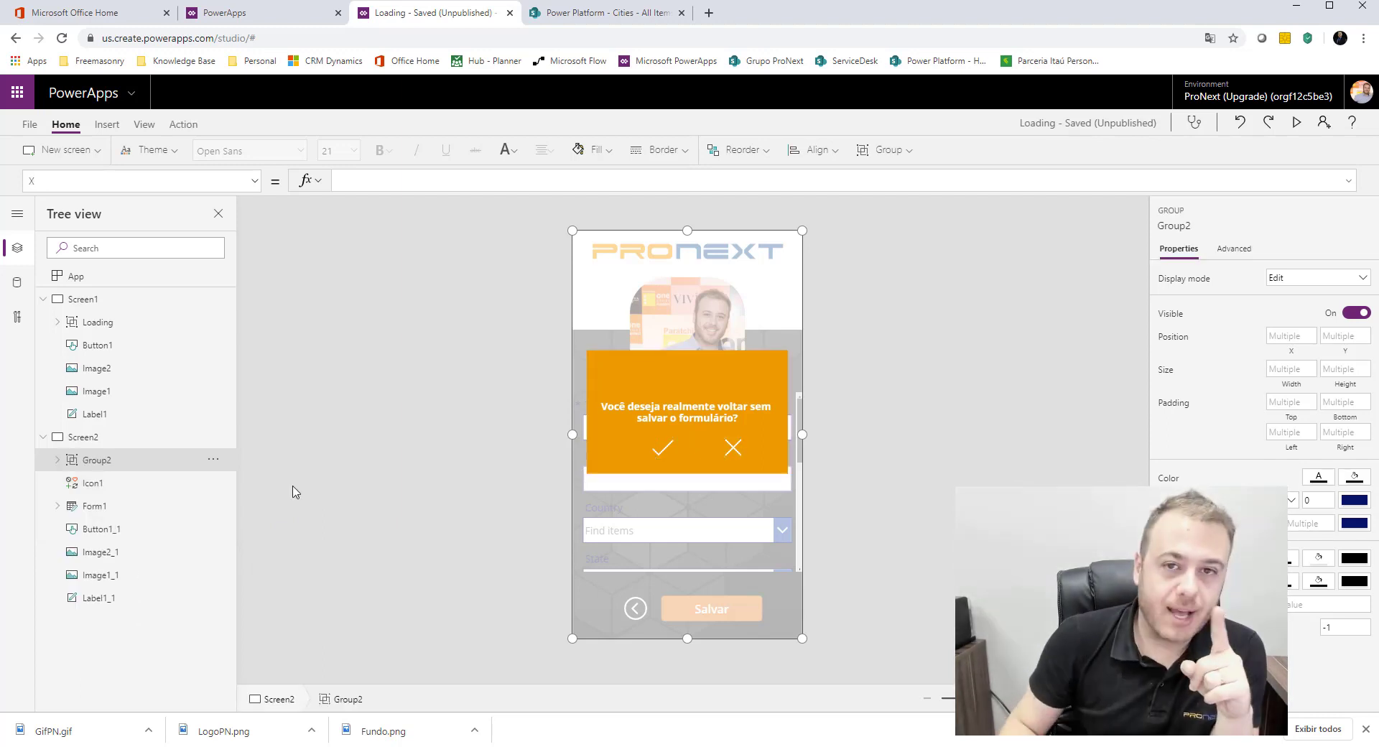
Step: Rename the new group on Screen2 as PopUp
double_click(122, 465)
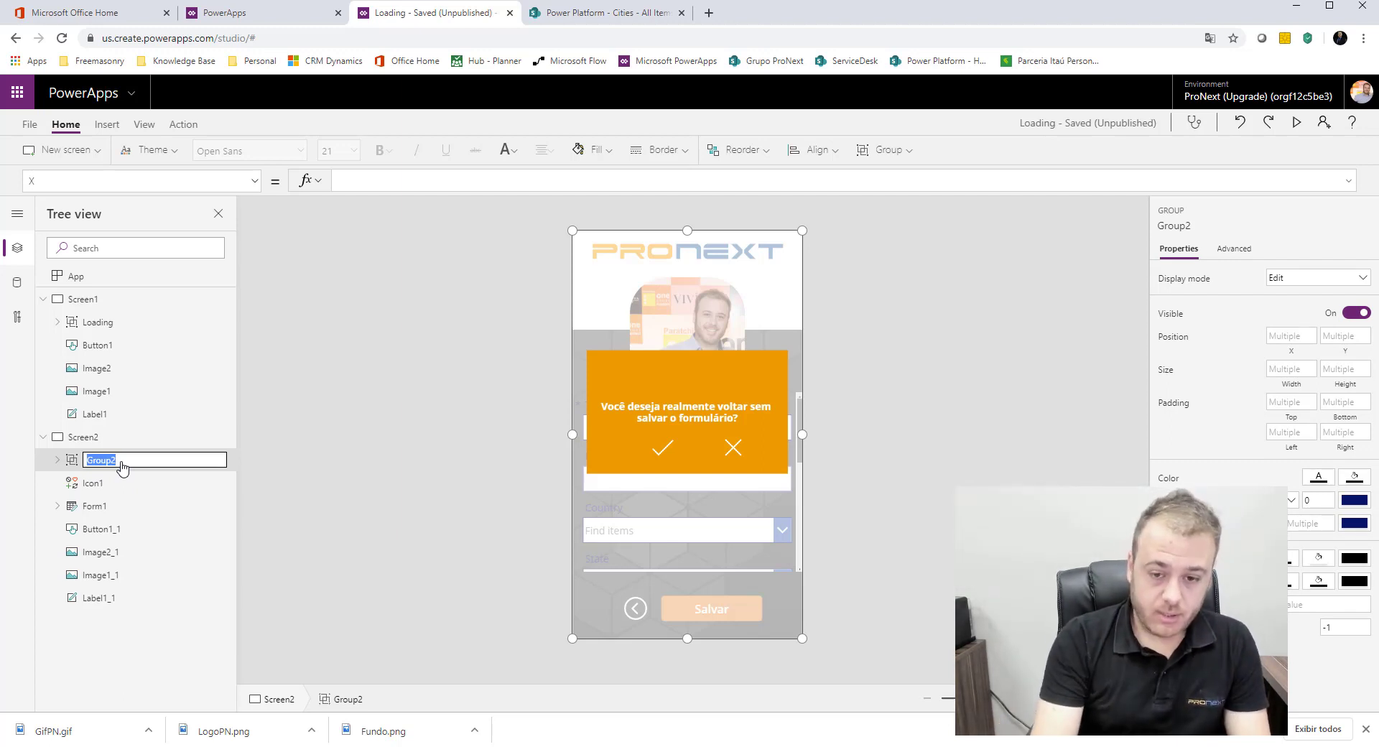
type("PopUp")
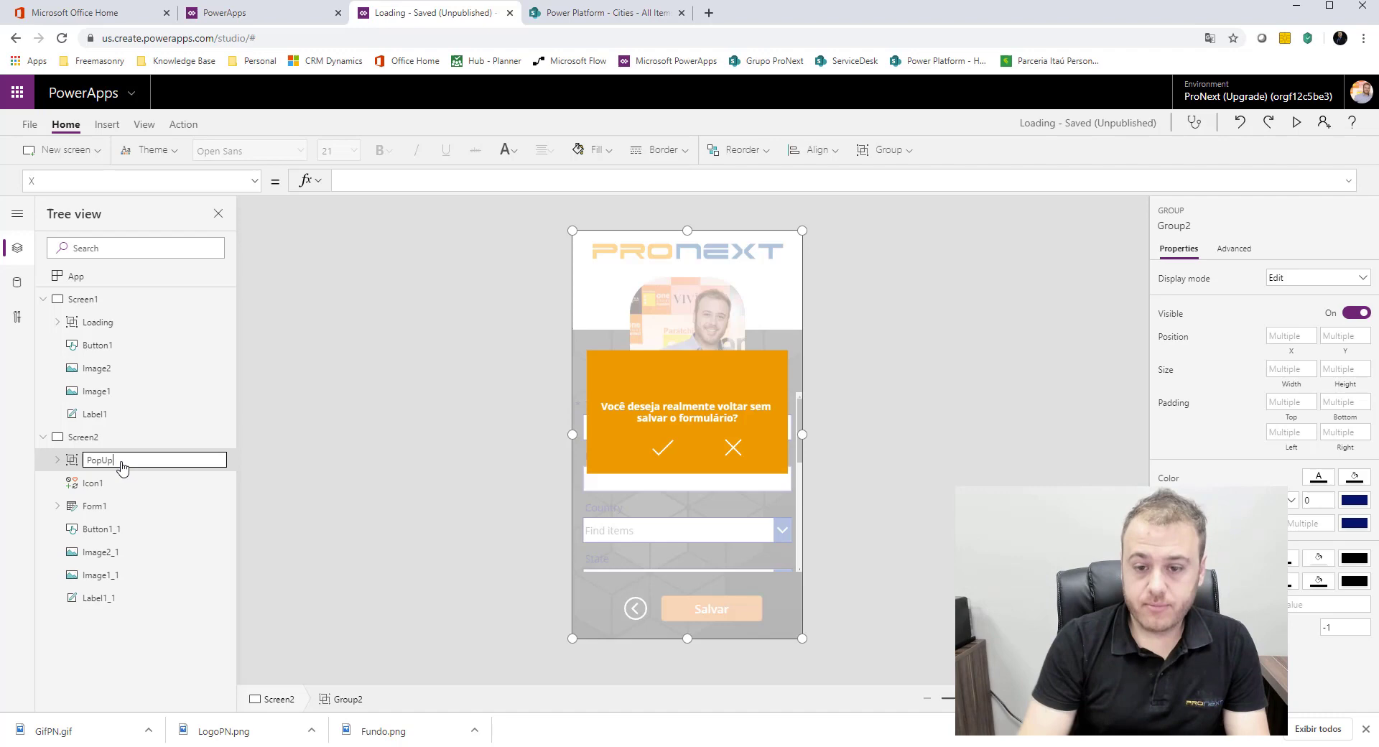
key("Return")
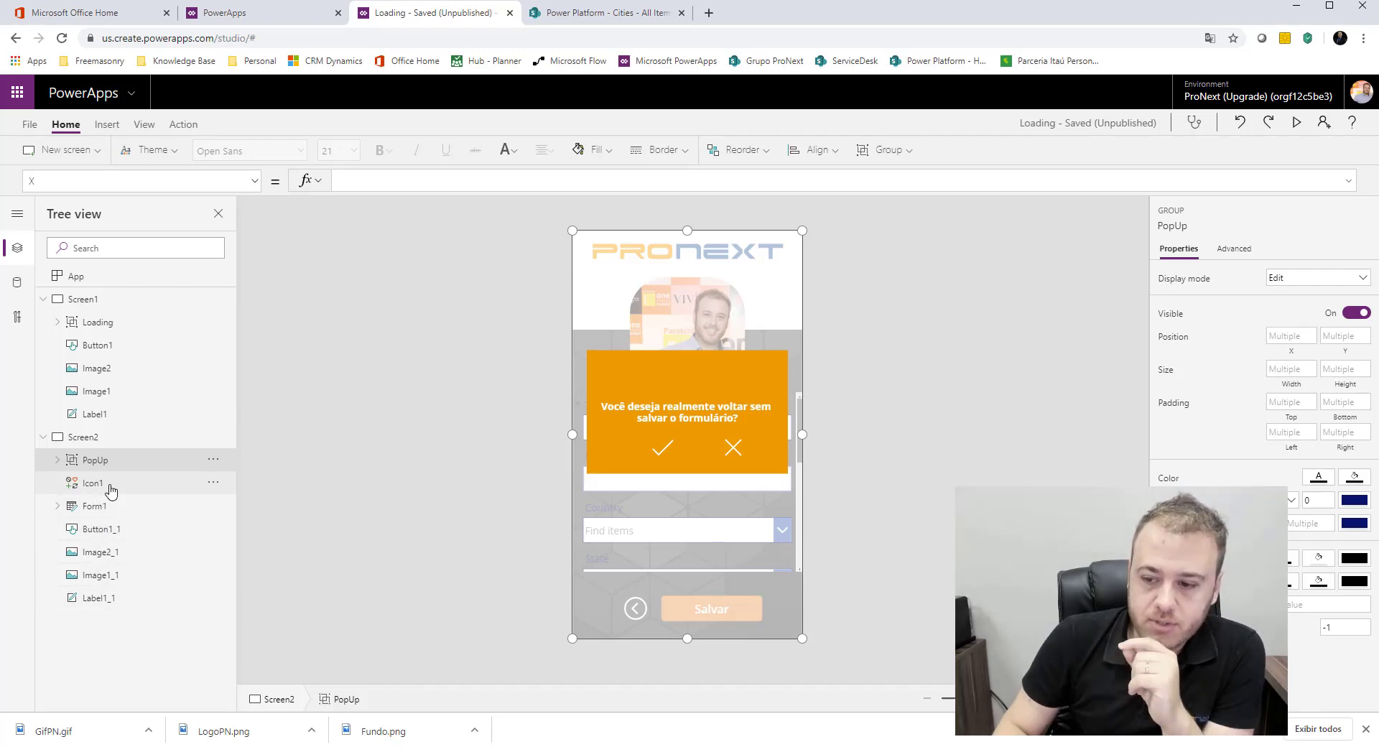
Step: Set the OnSelect formula of the back arrow icon (Icon1) on Screen2 to UpdateContext({ctxPopUp: true})
left_click(172, 486)
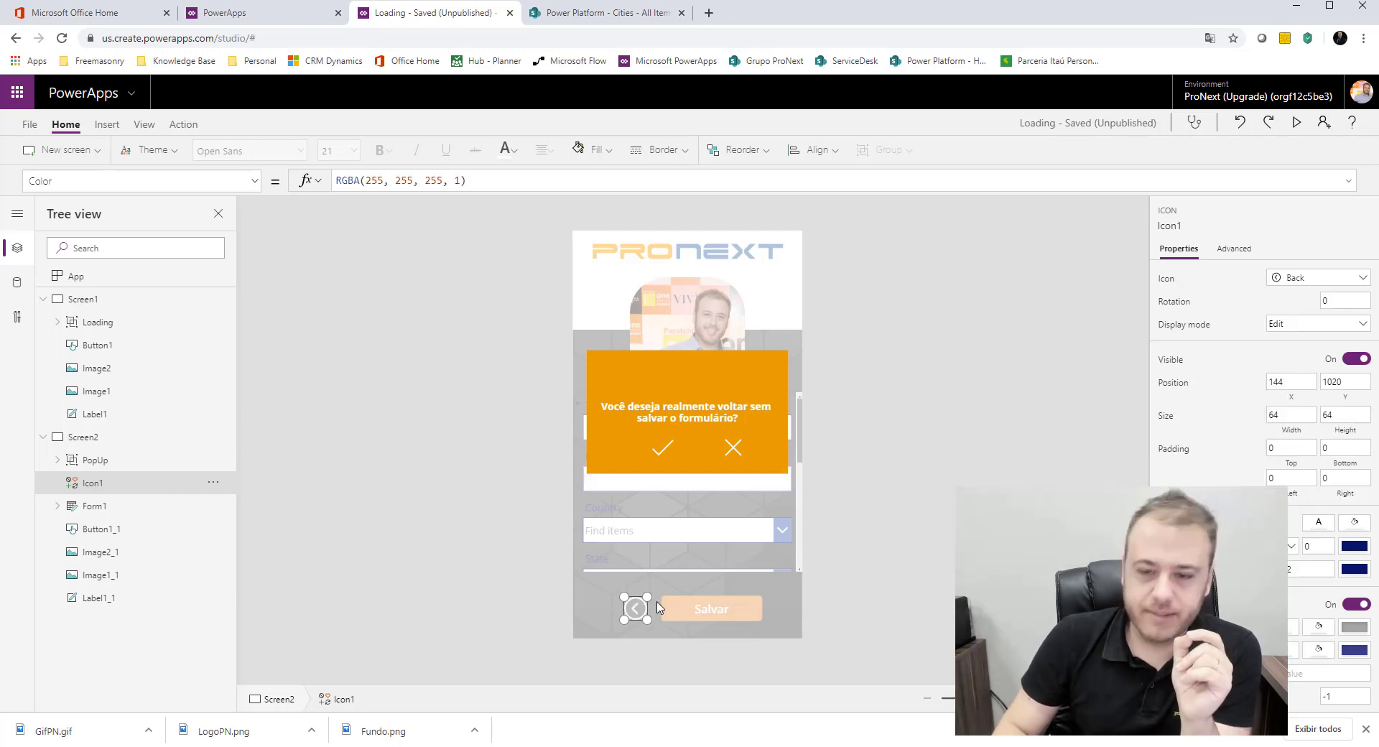
left_click(254, 181)
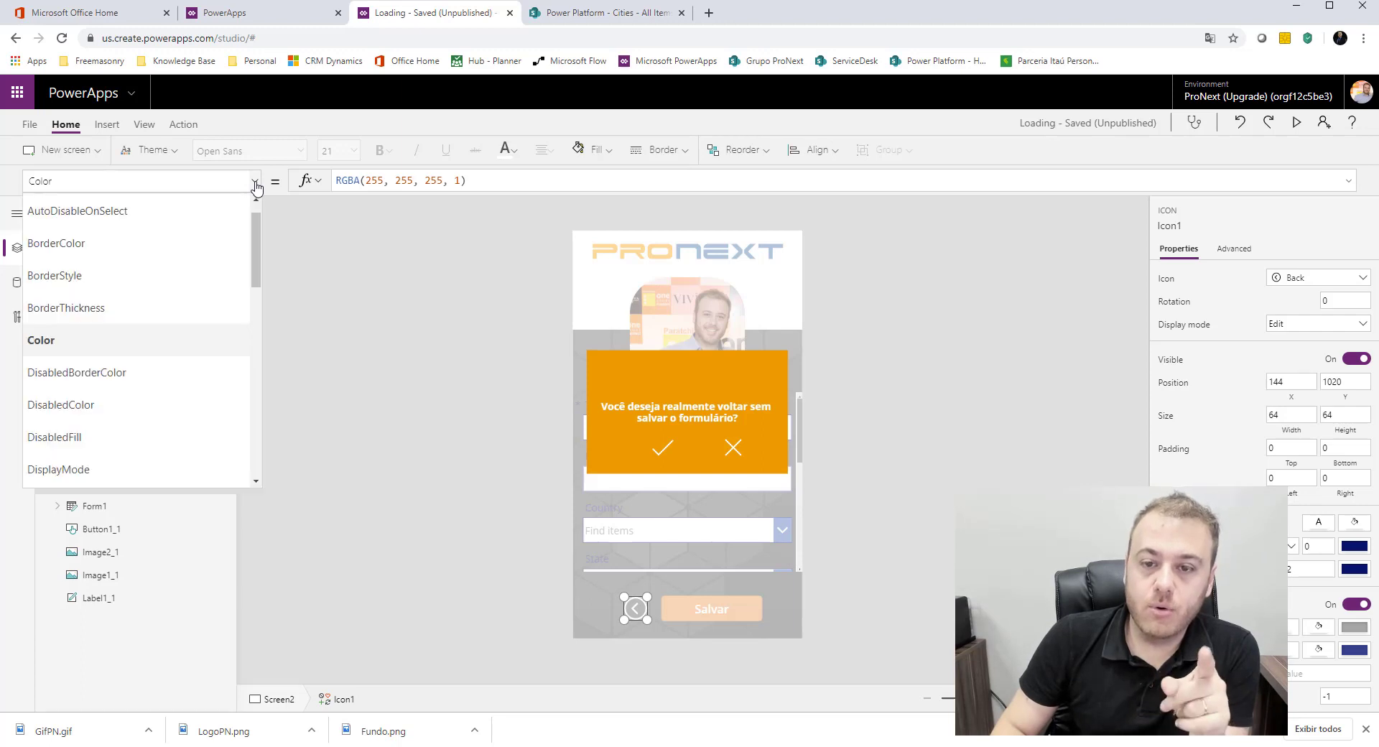
scroll(105, 398, "up", 1)
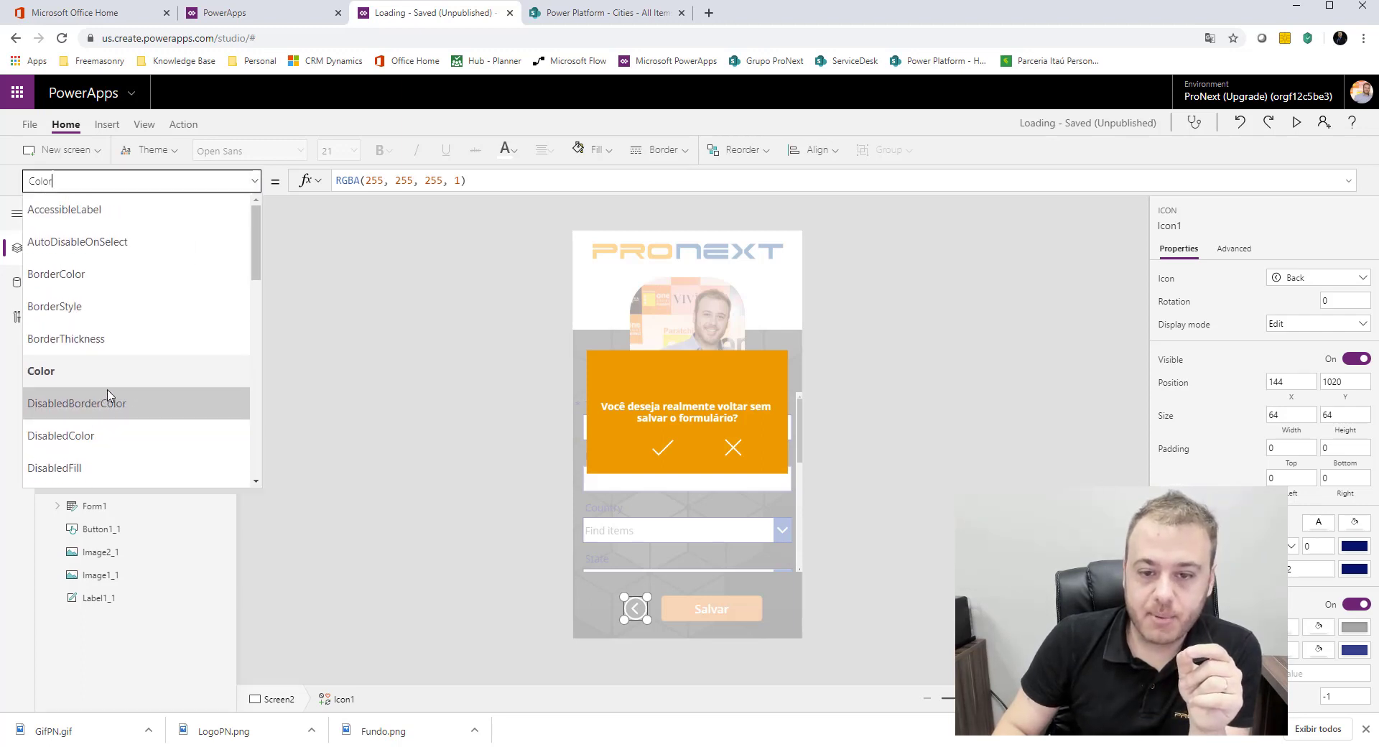
scroll(111, 395, "down", 6)
scroll(111, 395, "down", 3)
scroll(113, 392, "up", 2)
scroll(120, 302, "up", 1)
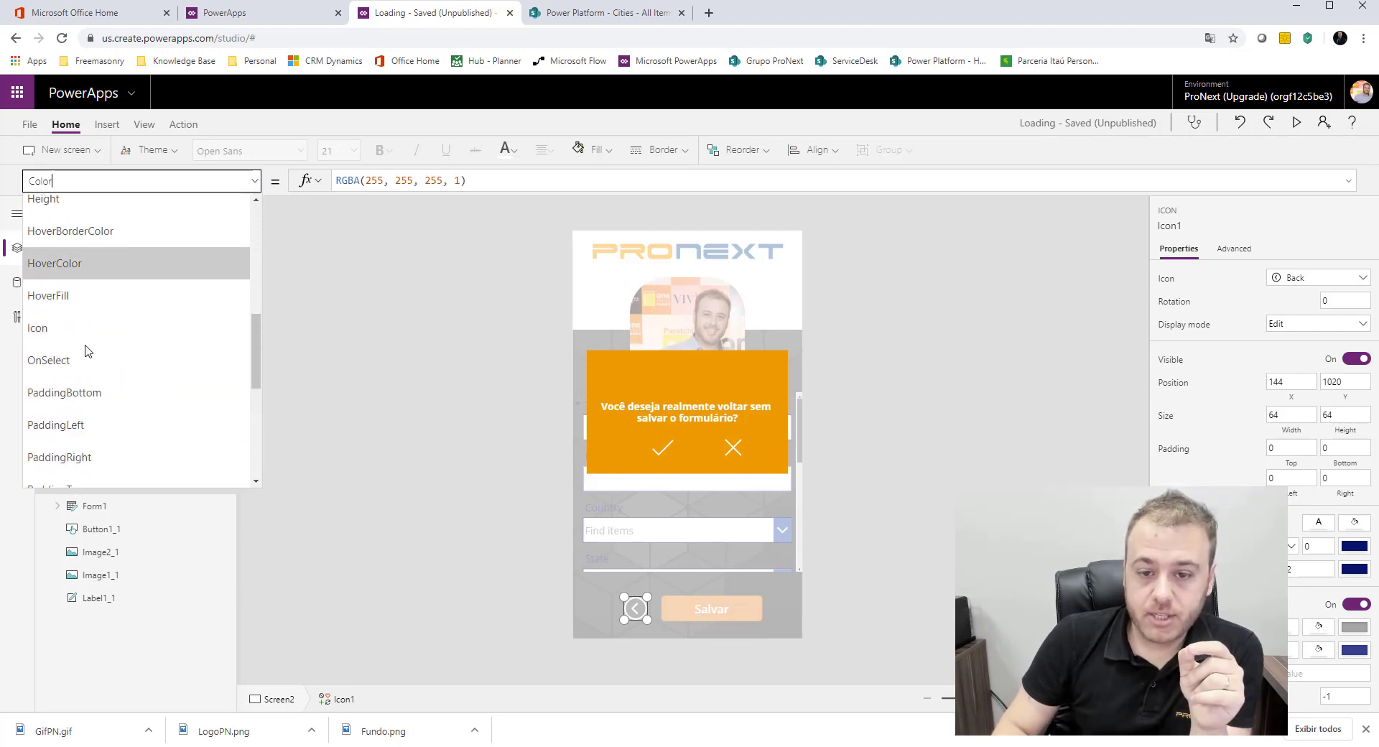
left_click(81, 367)
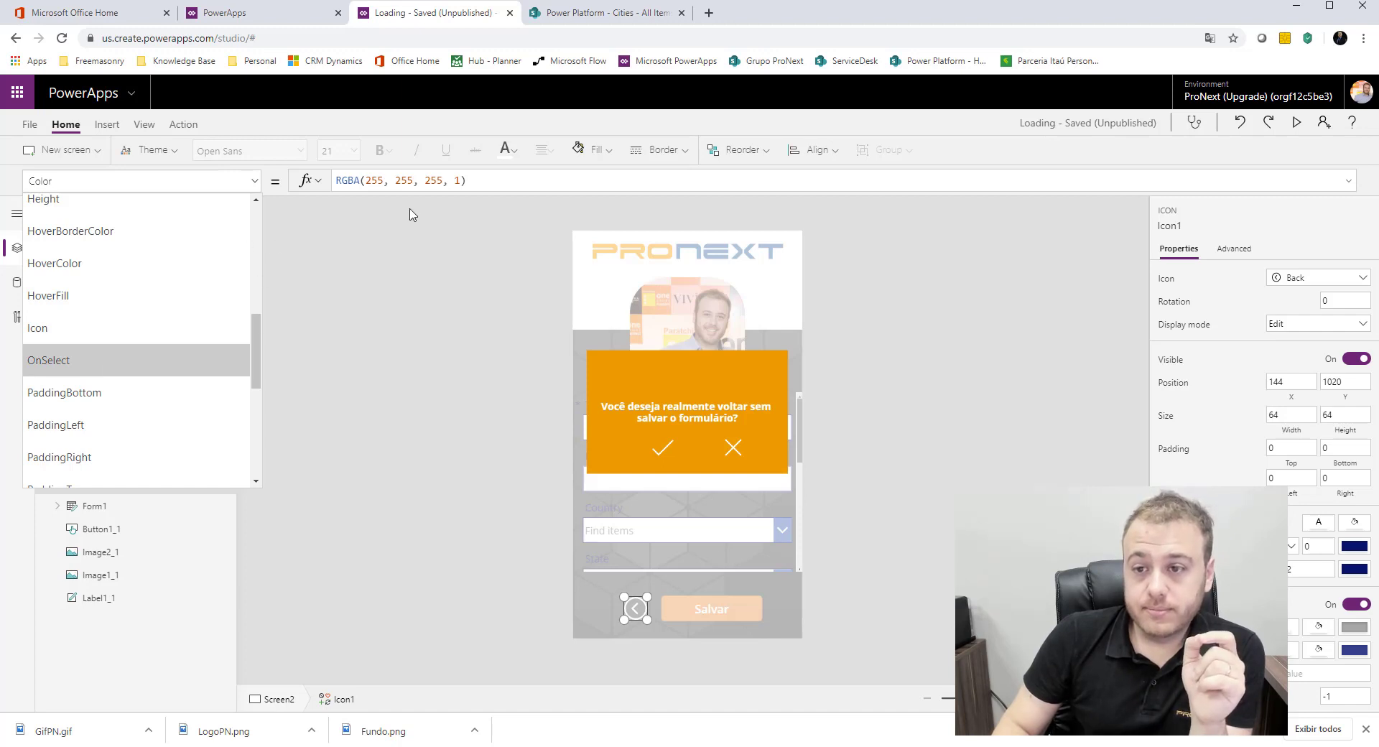
left_click(469, 184)
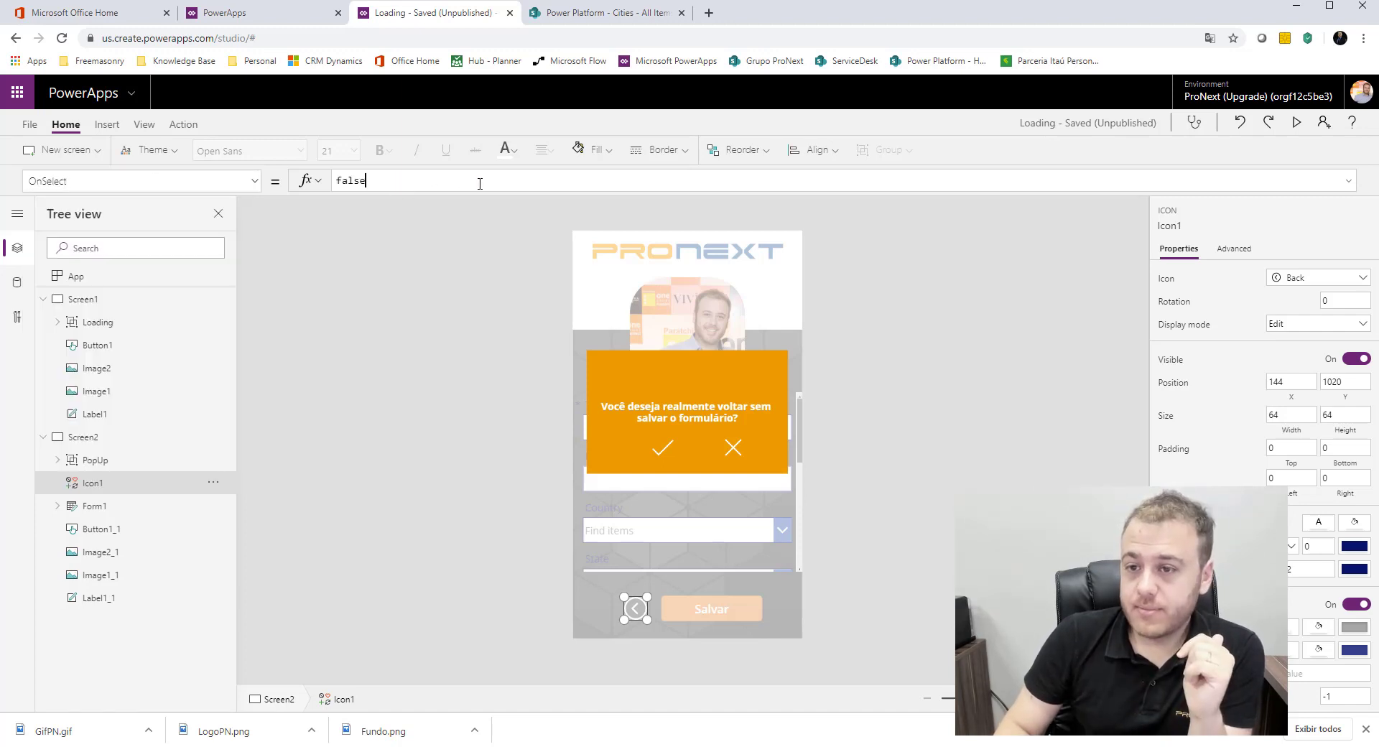
double_click(336, 176)
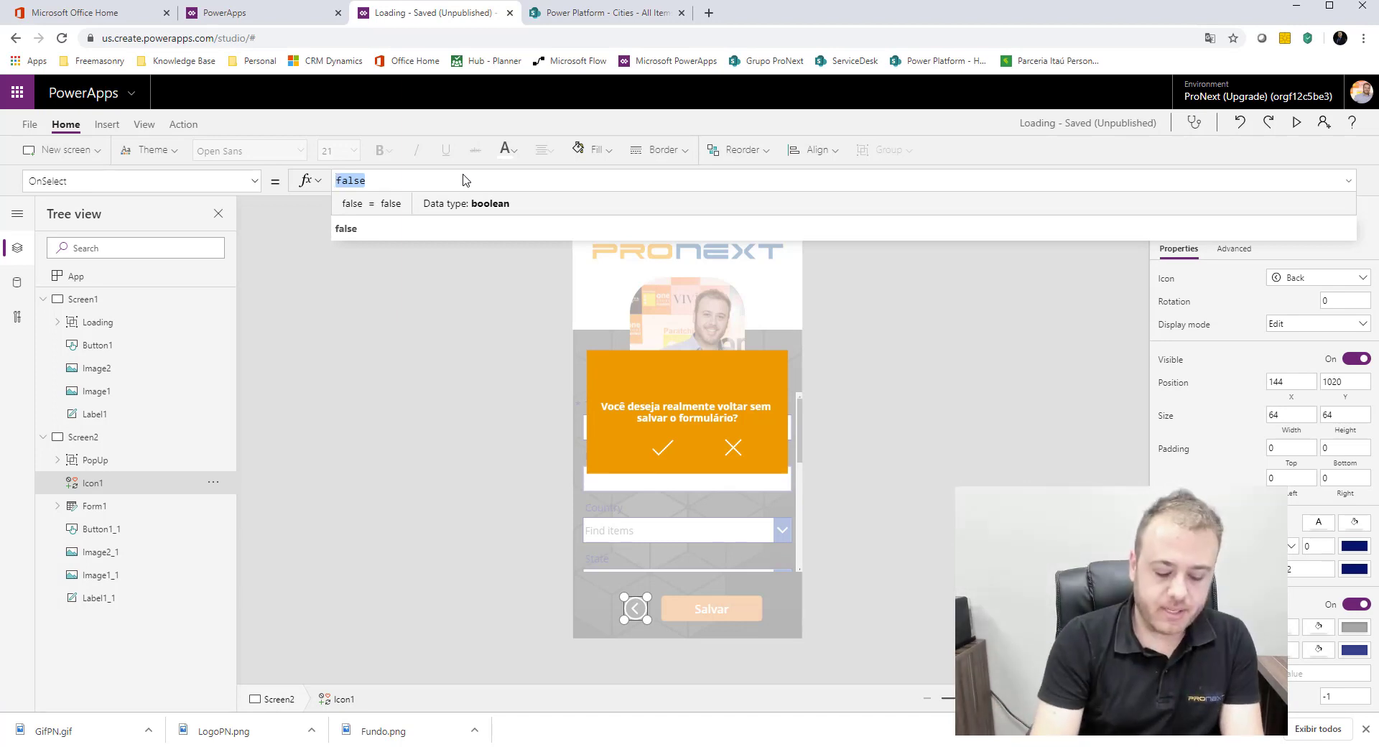
type("Update")
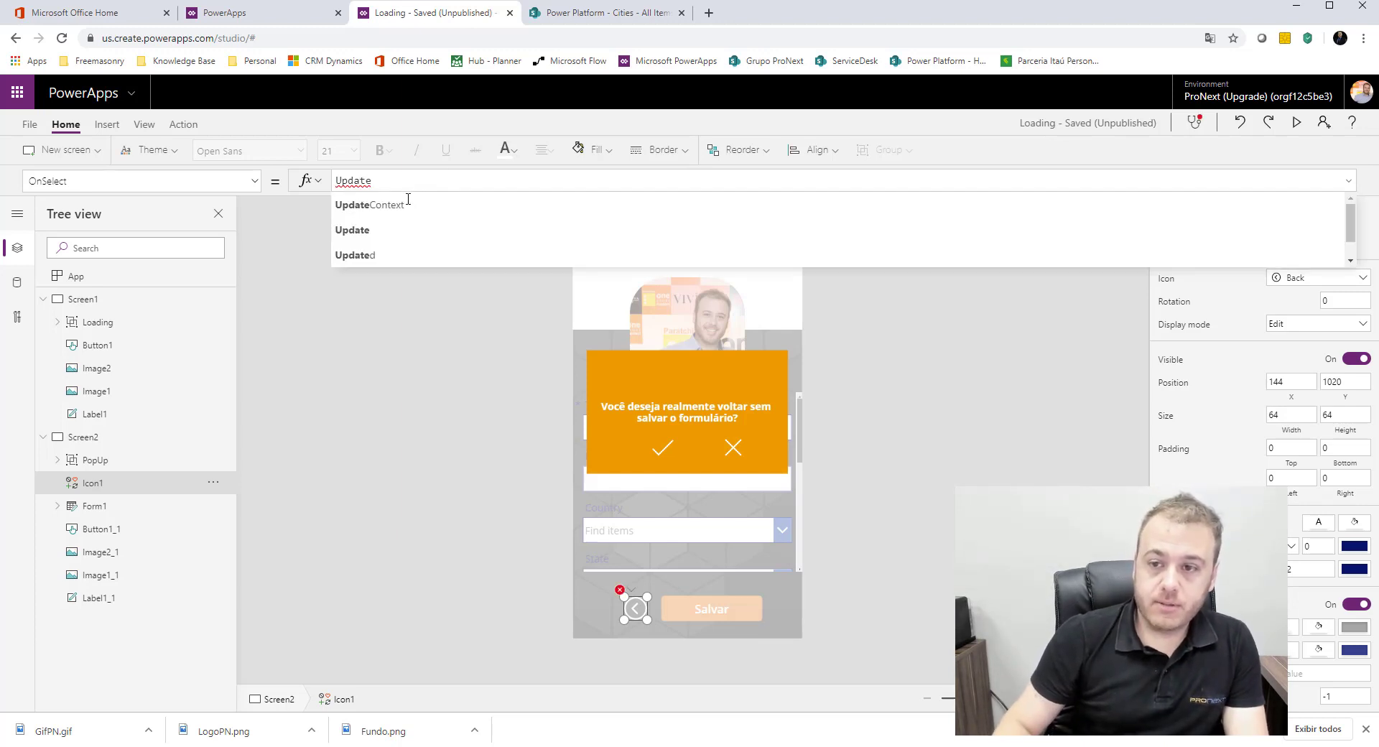
key("Tab")
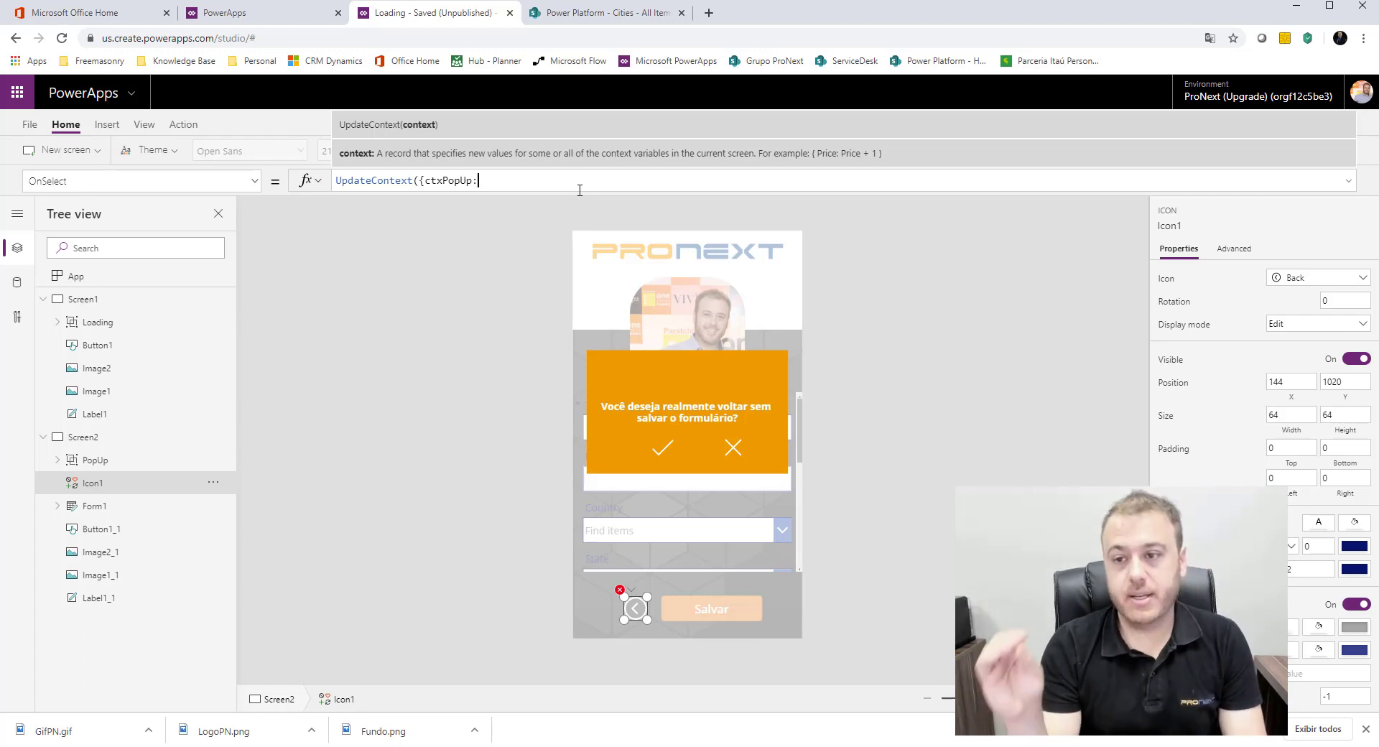
type(": t")
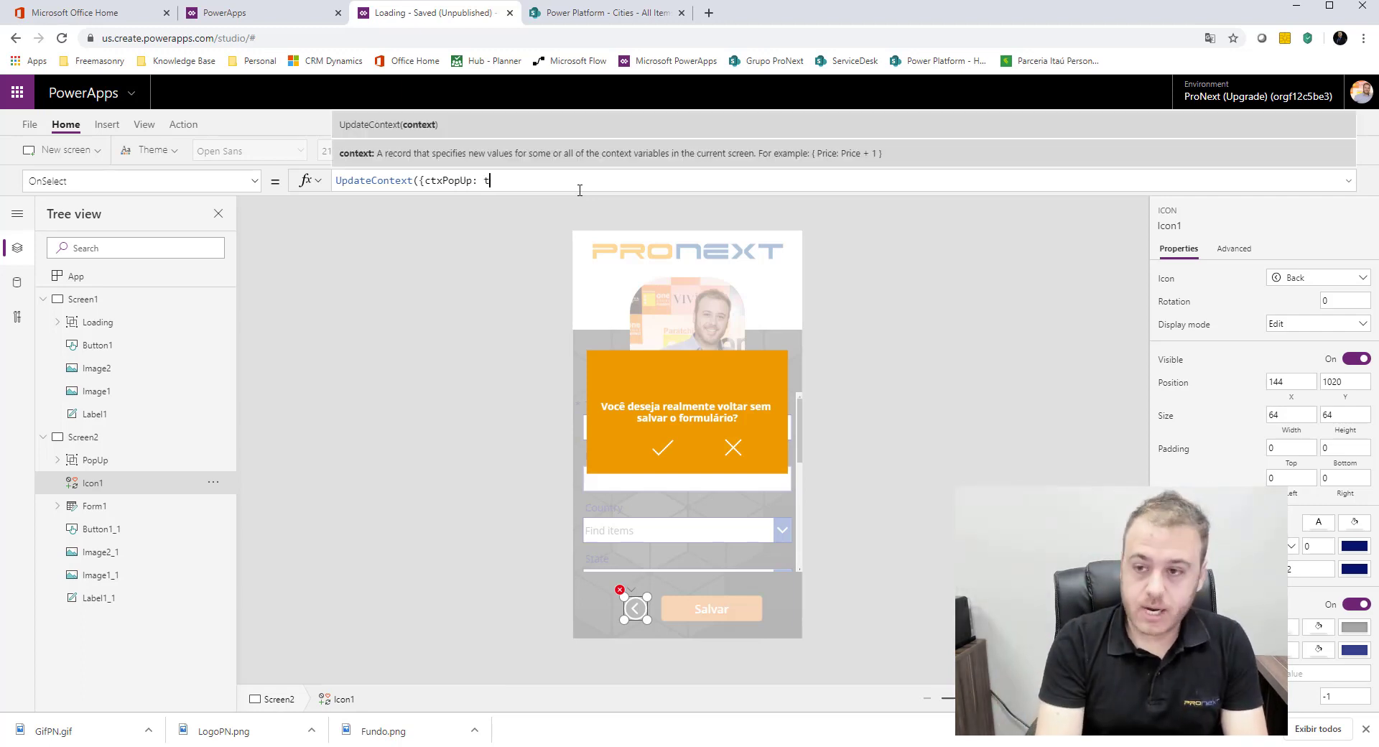
type("rue")
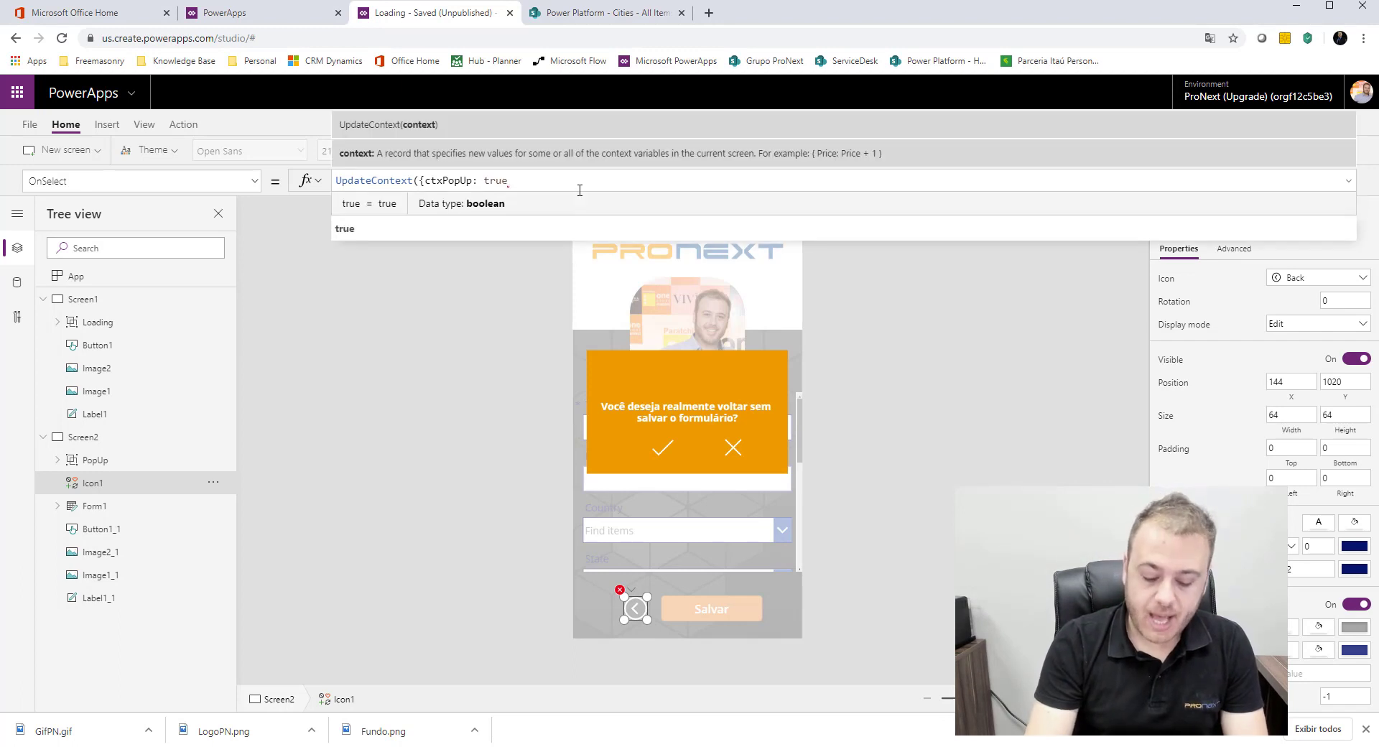
type("})")
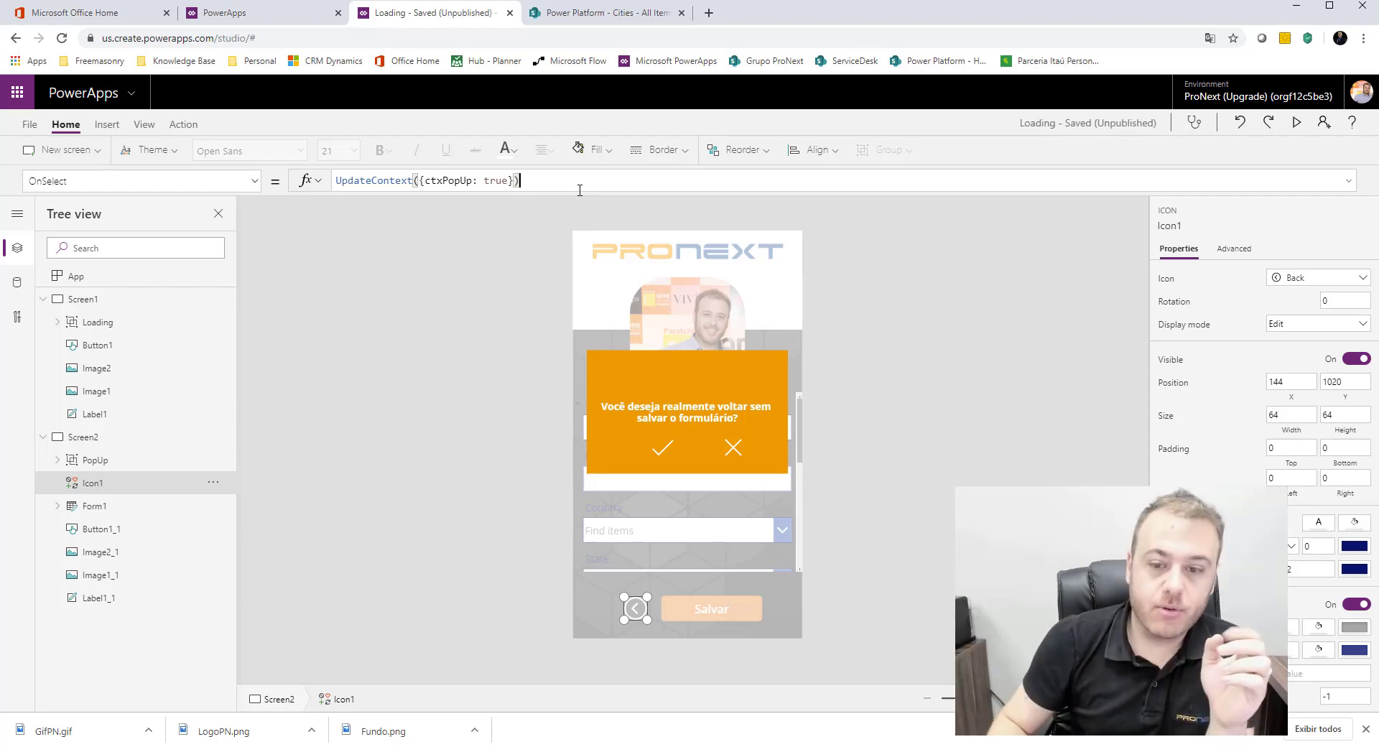
Step: Expand the PopUp group and set the OnSelect formula of its Cancel icon (Icon2) to UpdateContext({ctxPopUp: false})
left_click(100, 465)
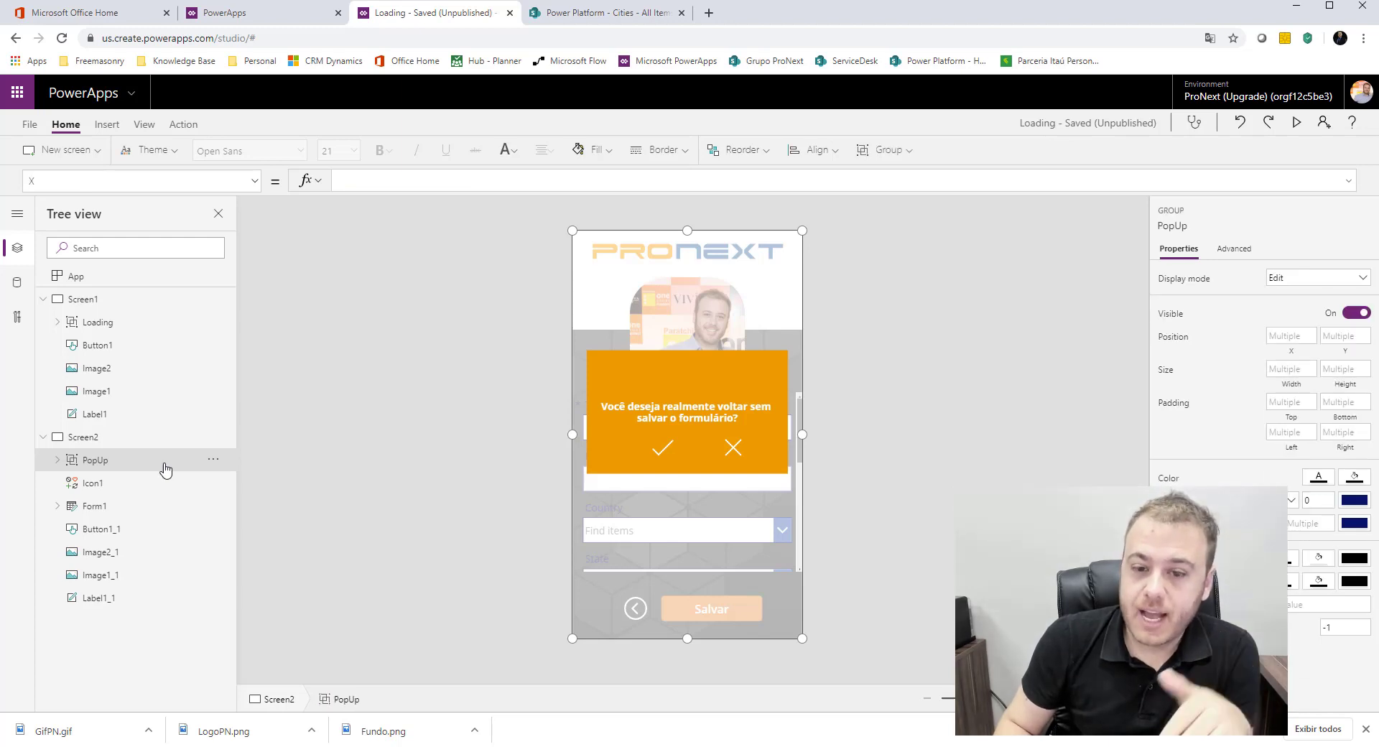
left_click(59, 461)
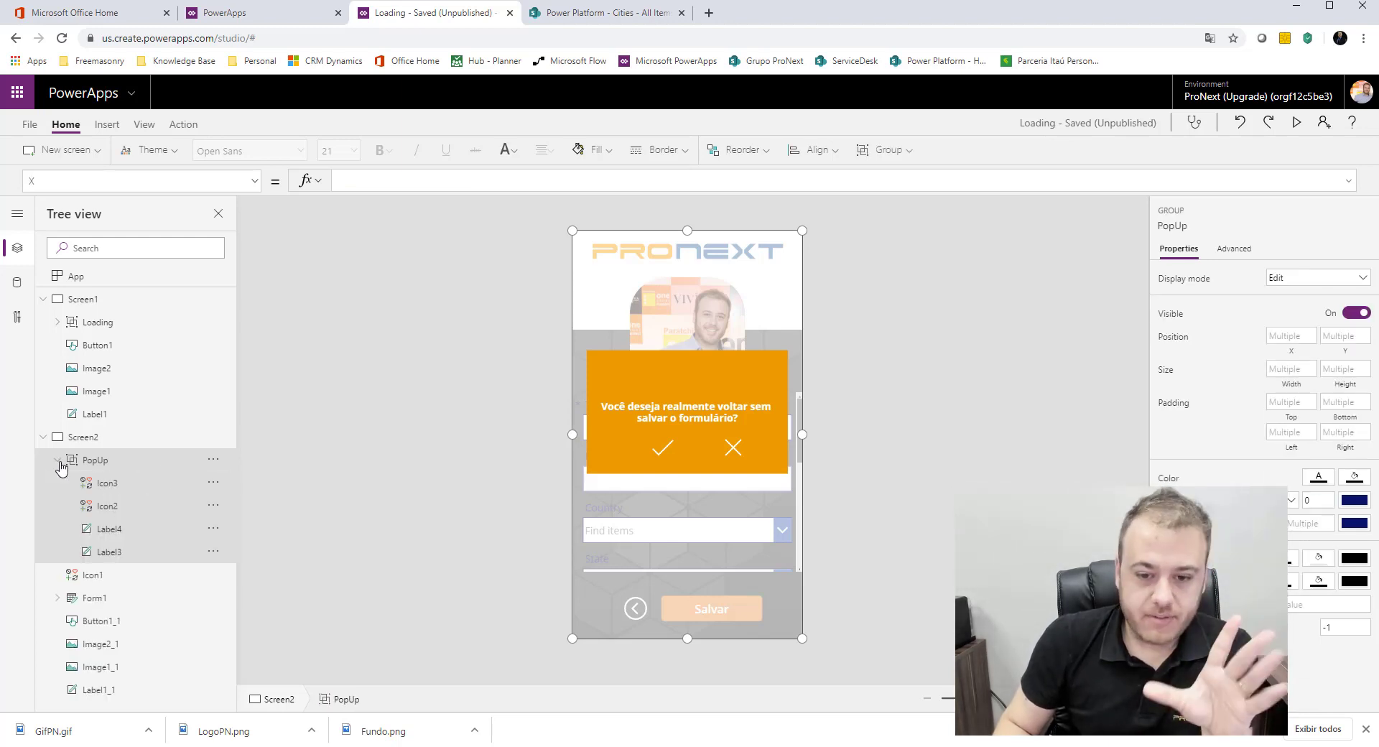
left_click(135, 491)
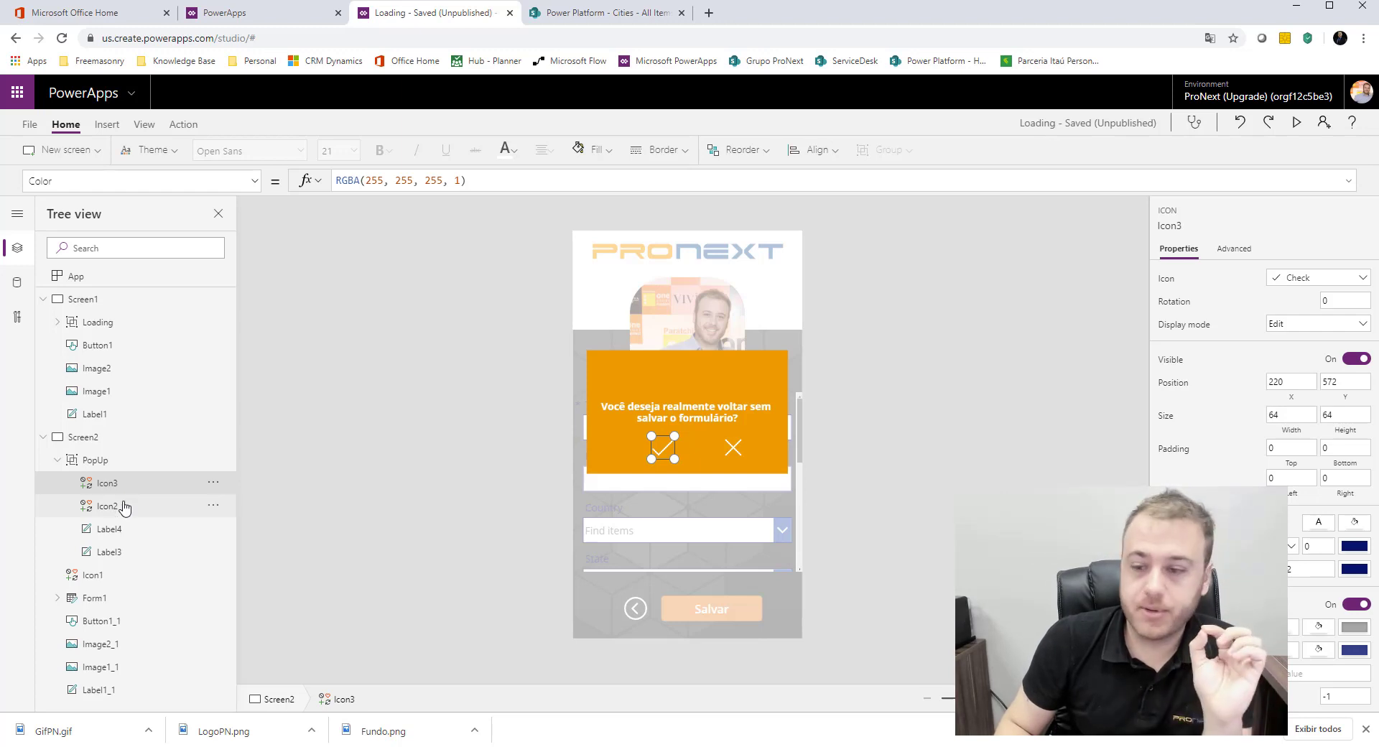
left_click(124, 507)
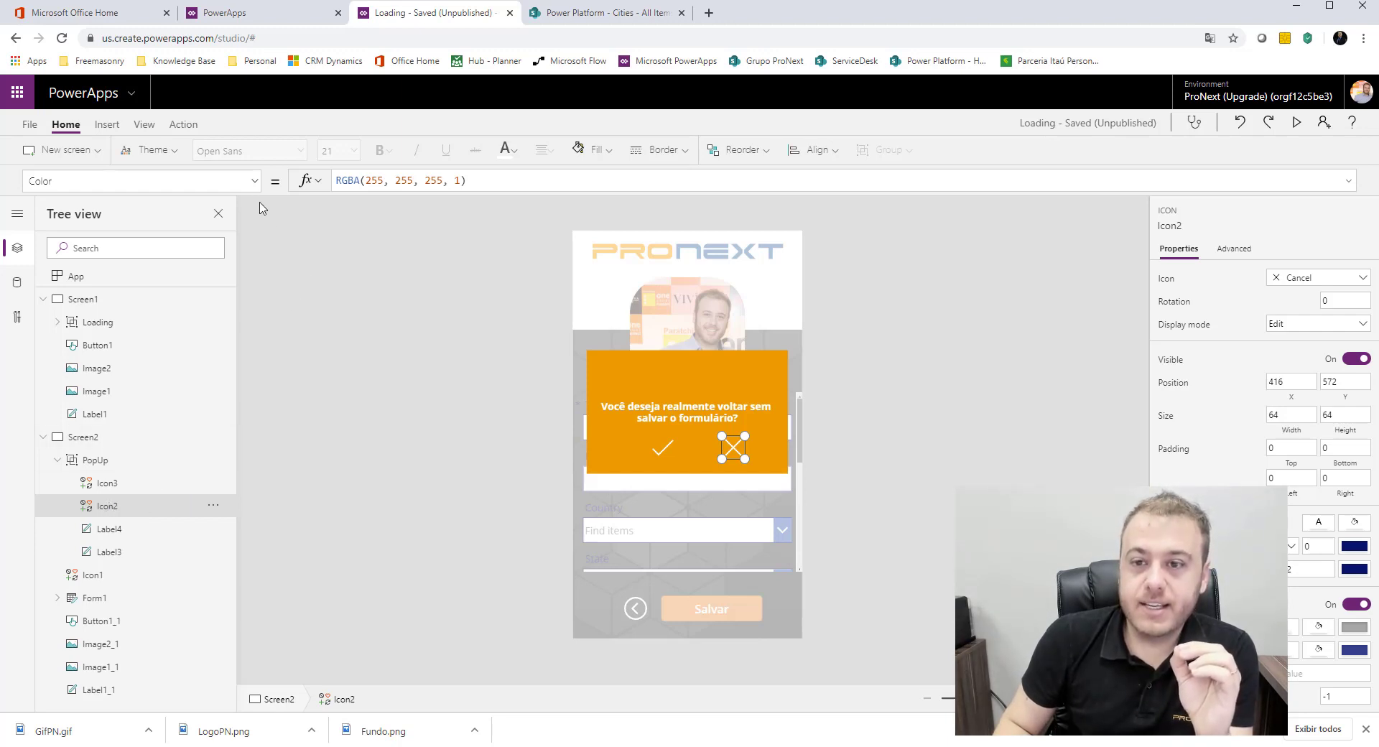
left_click(254, 181)
scroll(98, 462, "down", 3)
scroll(98, 462, "down", 3)
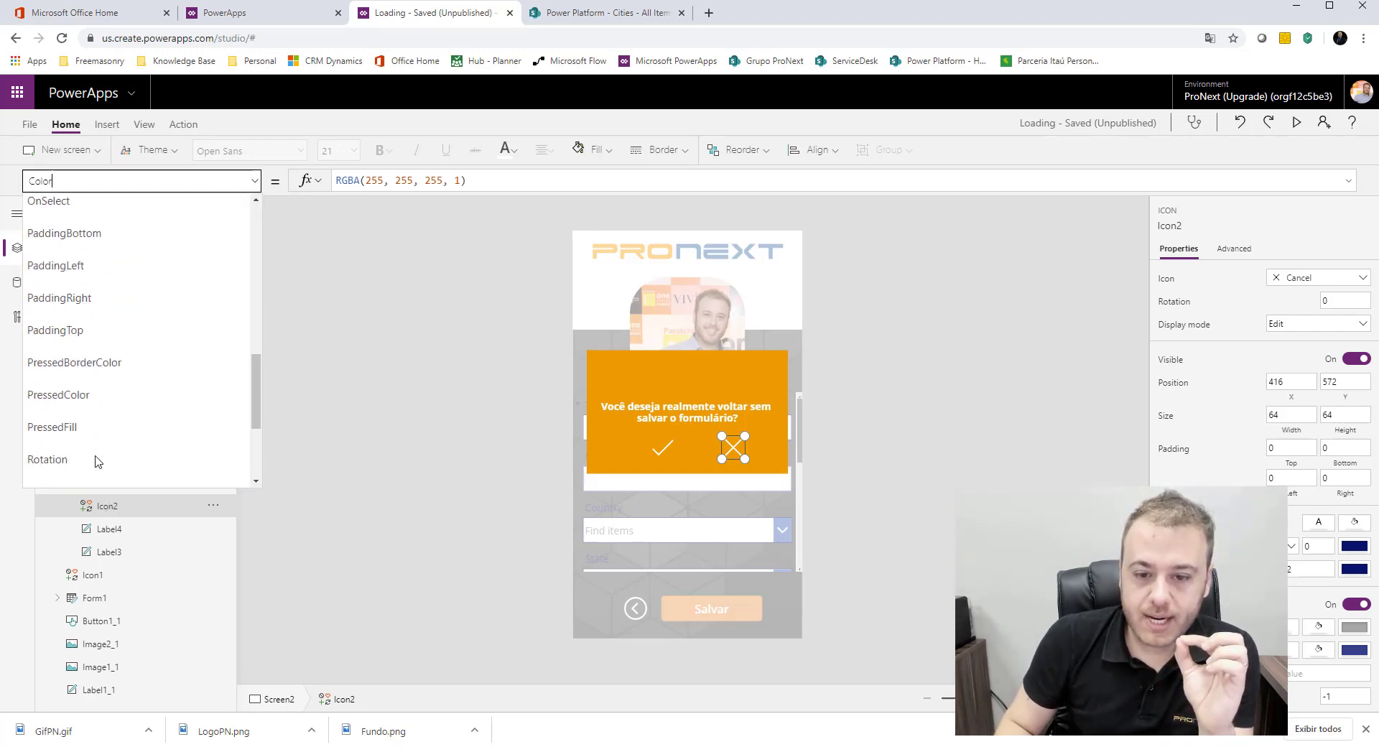
scroll(98, 462, "up", 3)
scroll(99, 462, "down", 5)
scroll(99, 462, "up", 5)
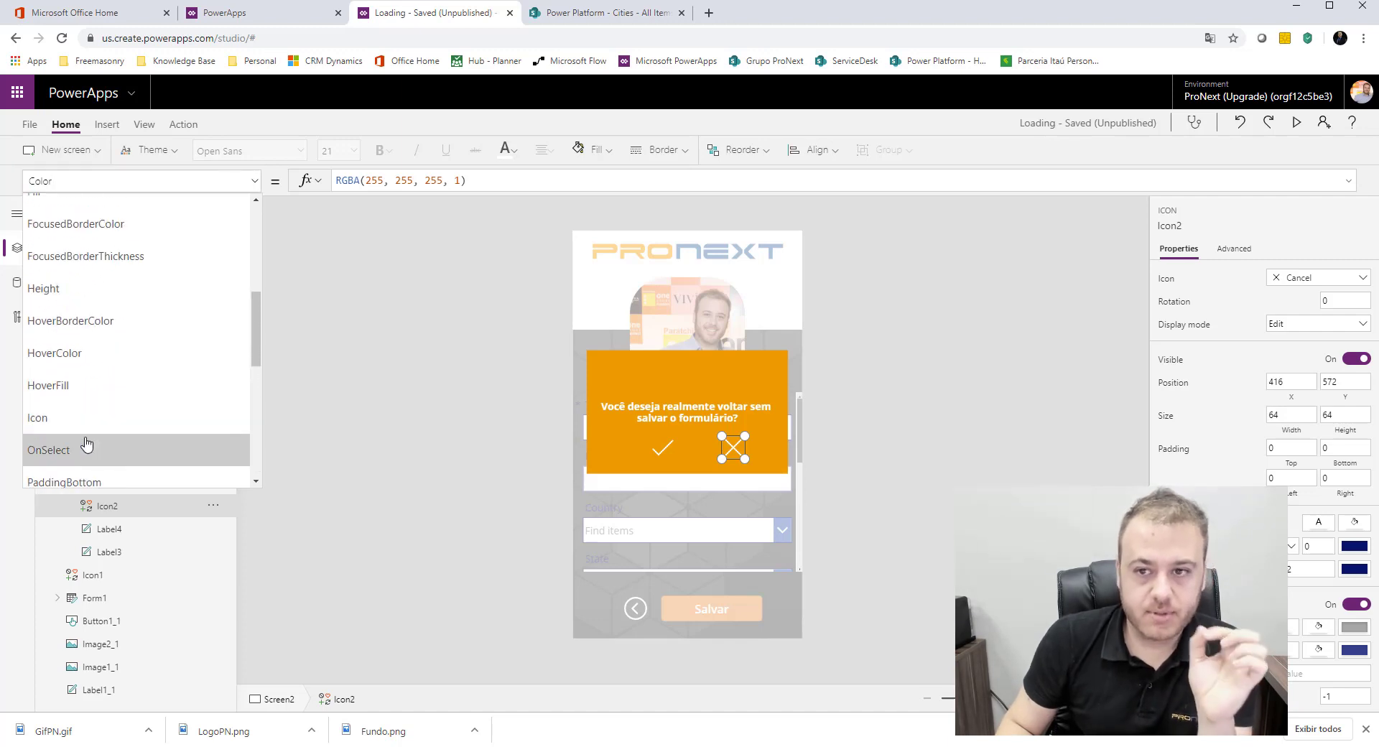
left_click(75, 449)
double_click(401, 178)
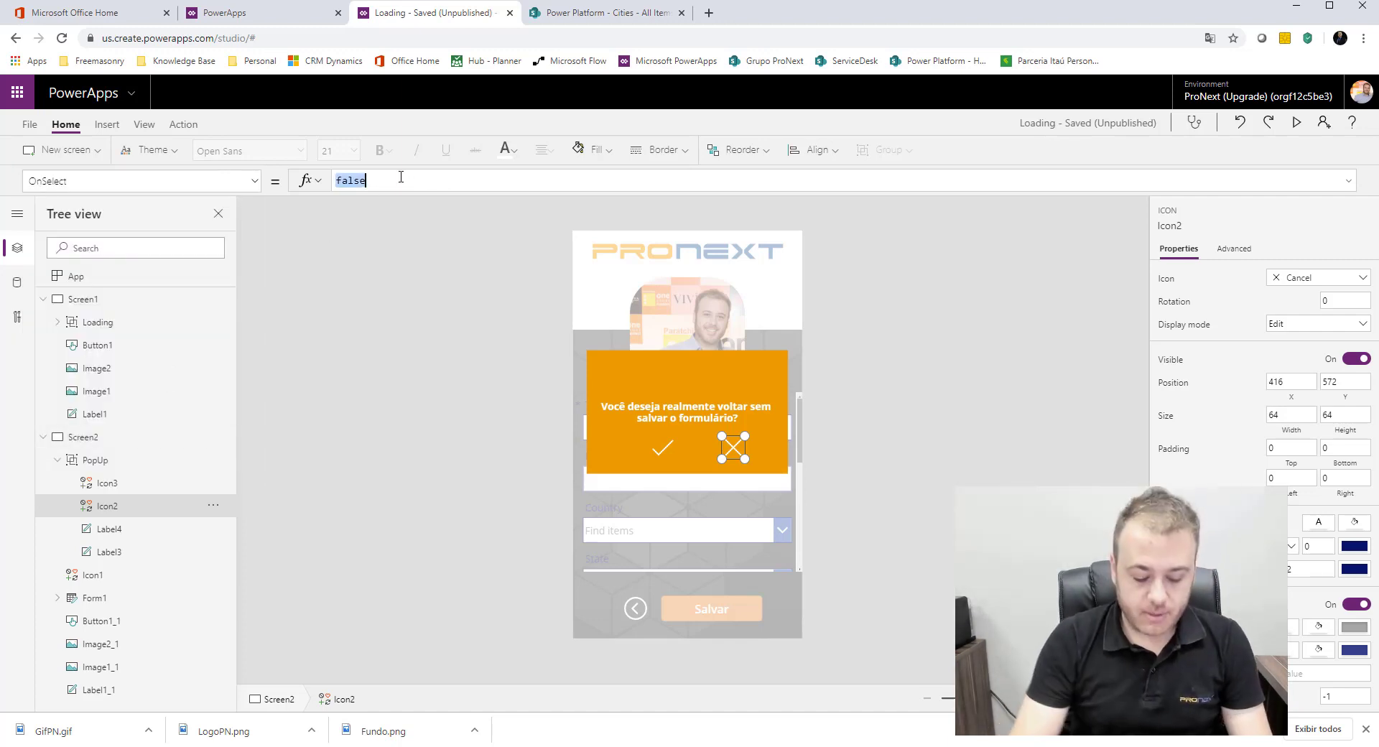
type("Upda")
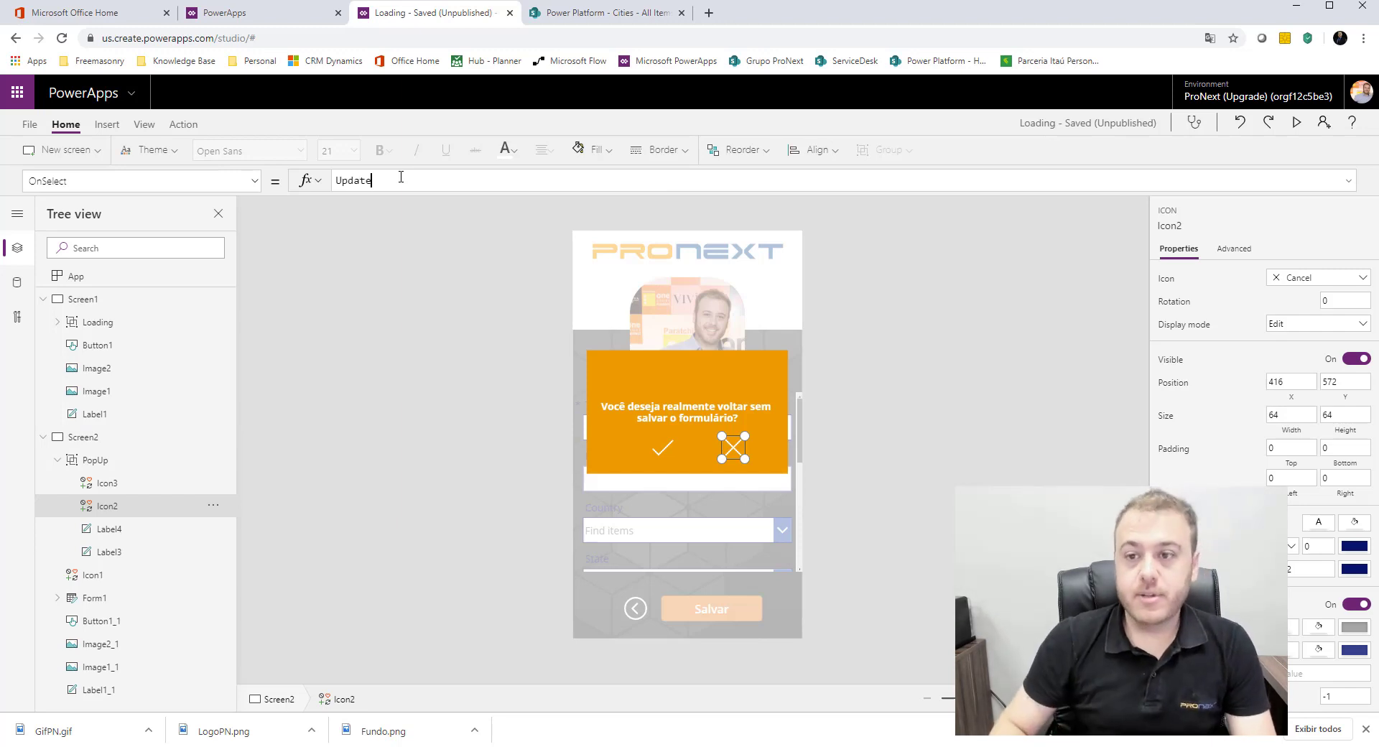
type("te")
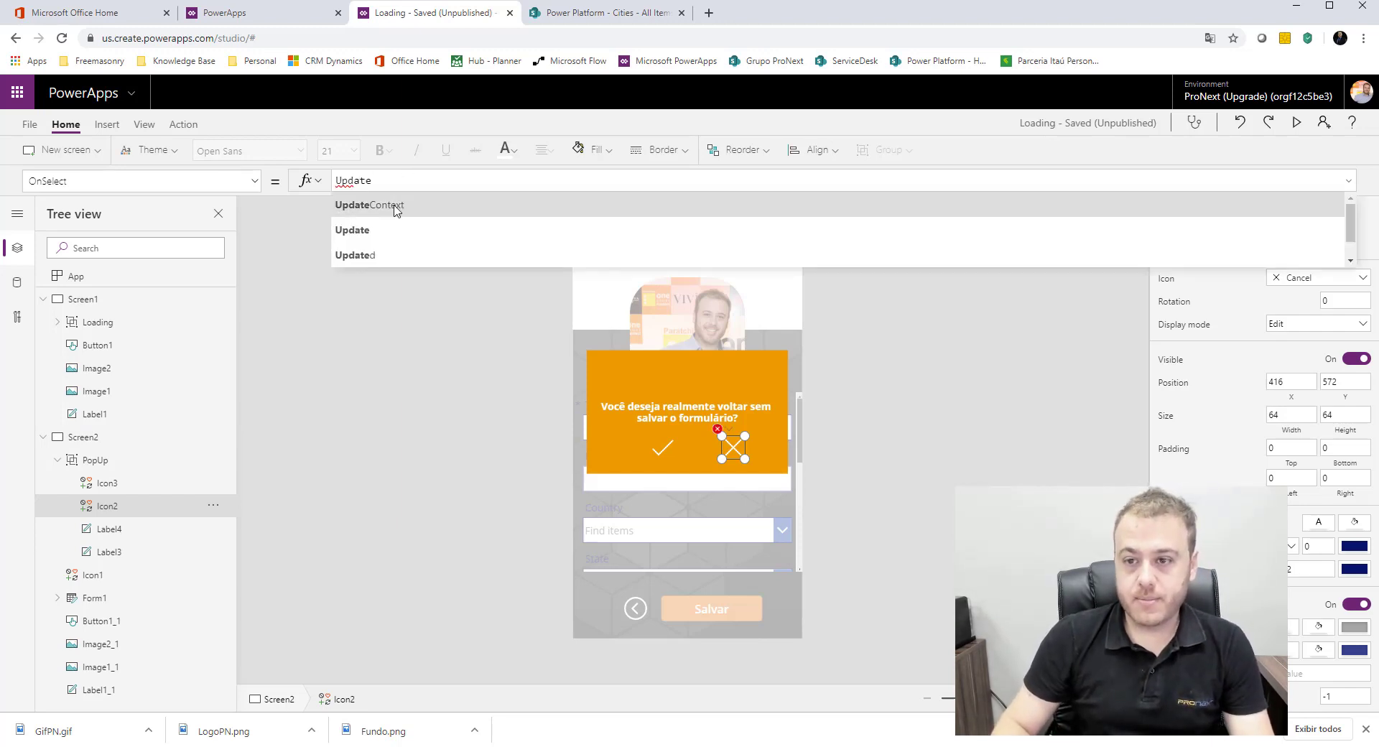
left_click(526, 204)
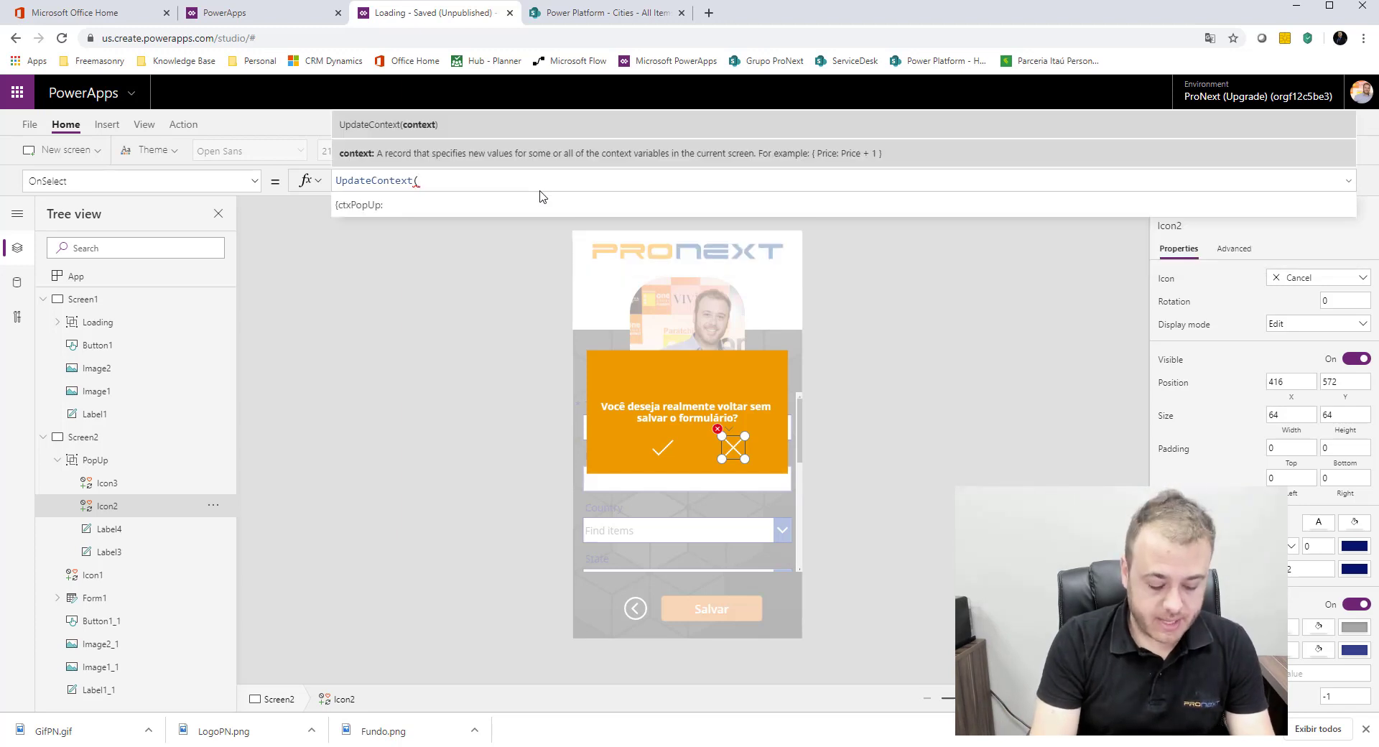
type("ctxP")
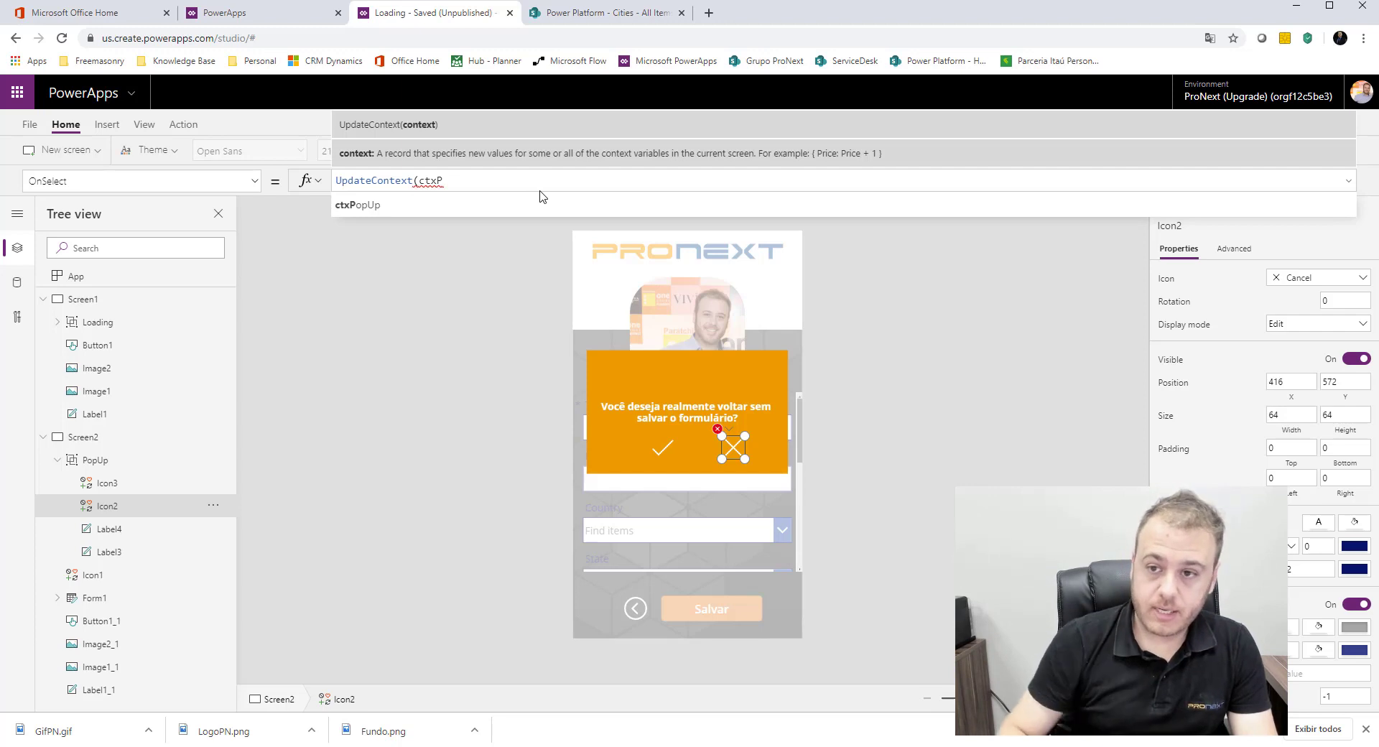
left_click(549, 210)
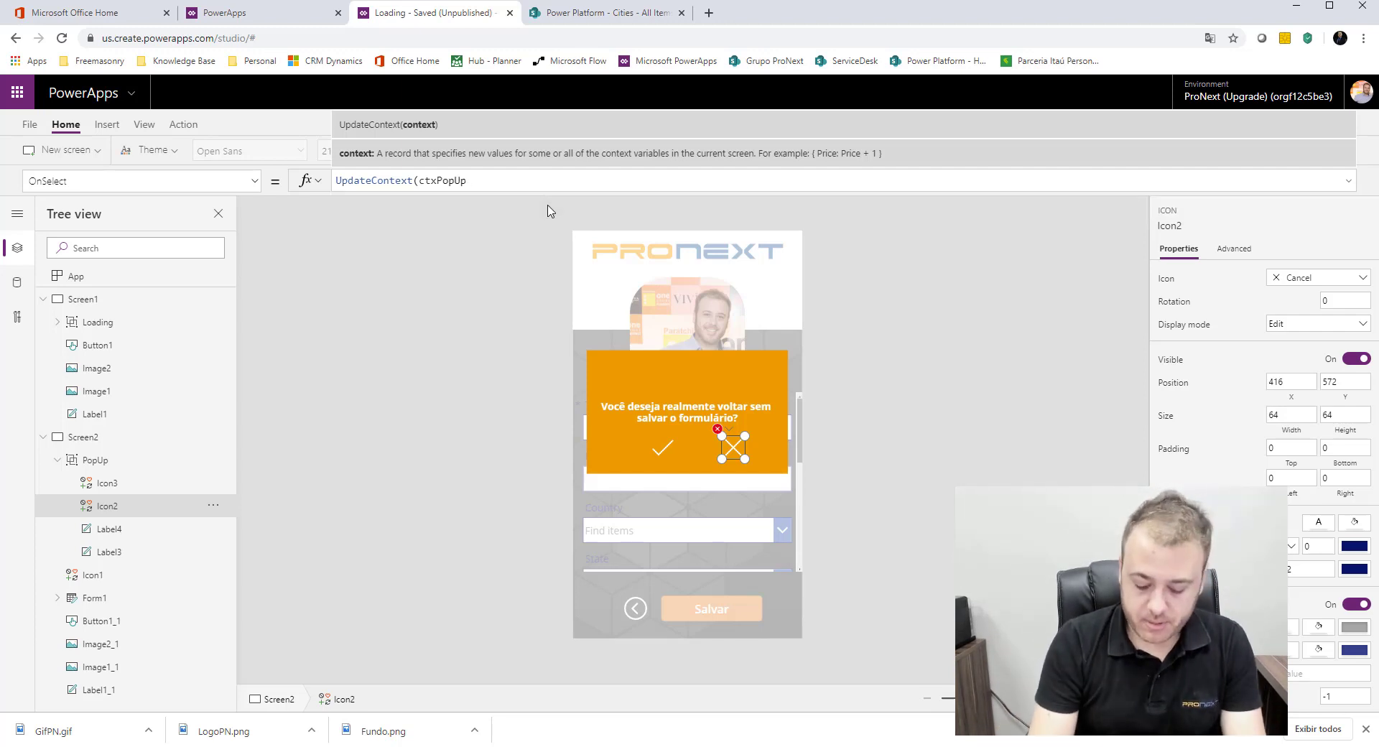
type(":")
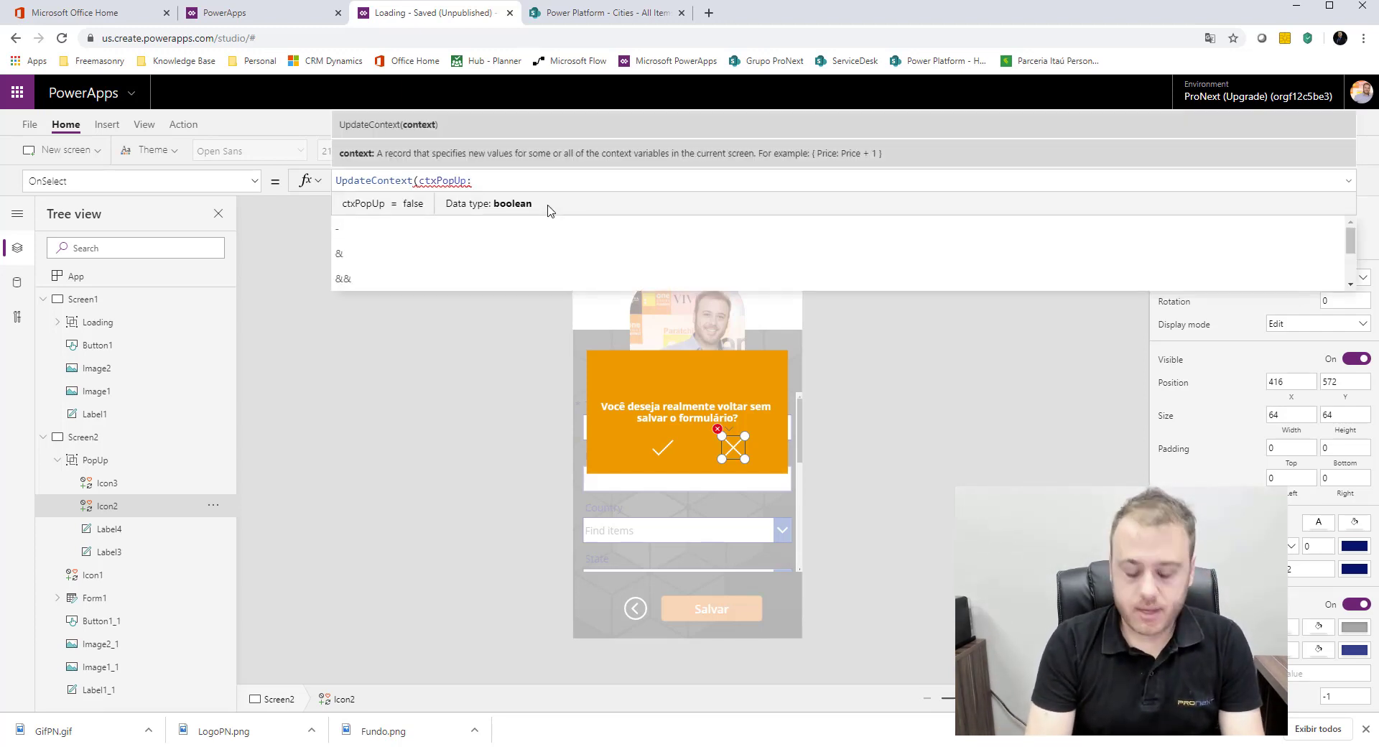
type(" false")
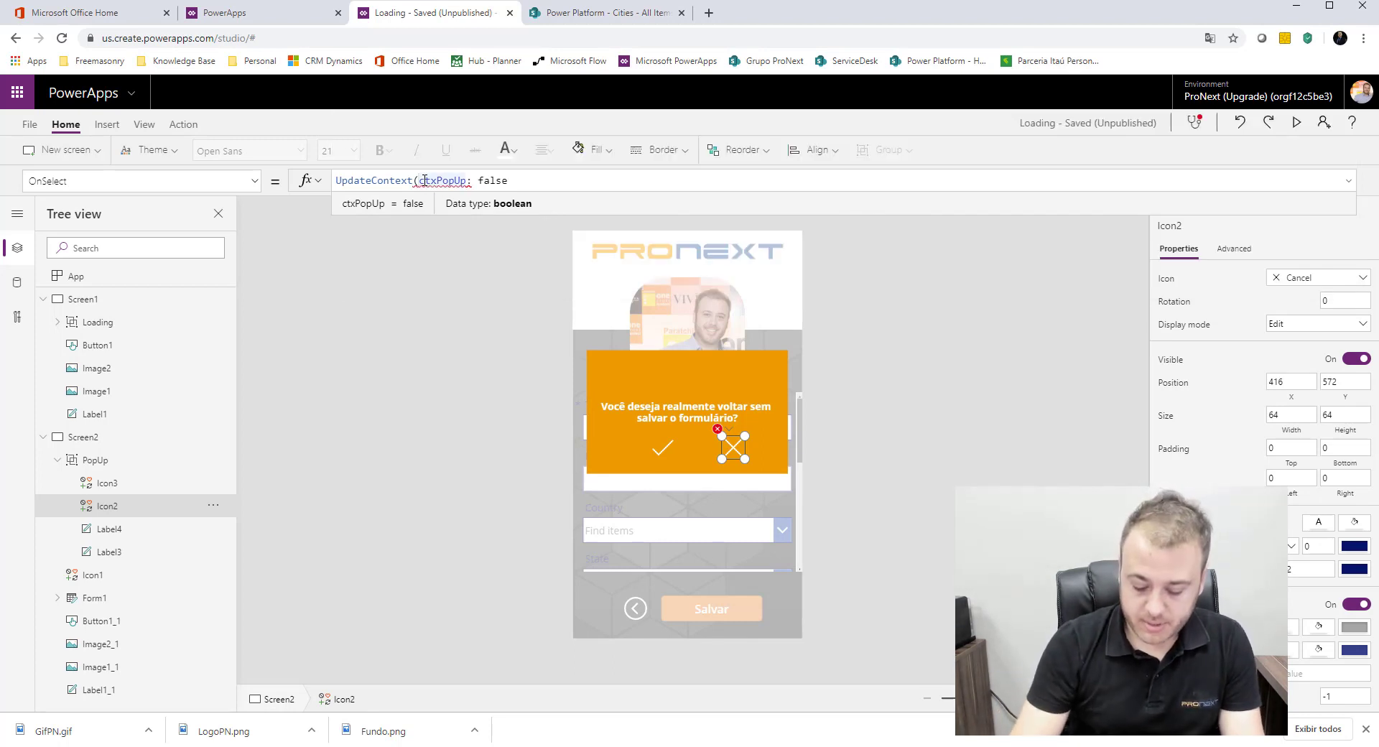
left_click(424, 180)
type("{")
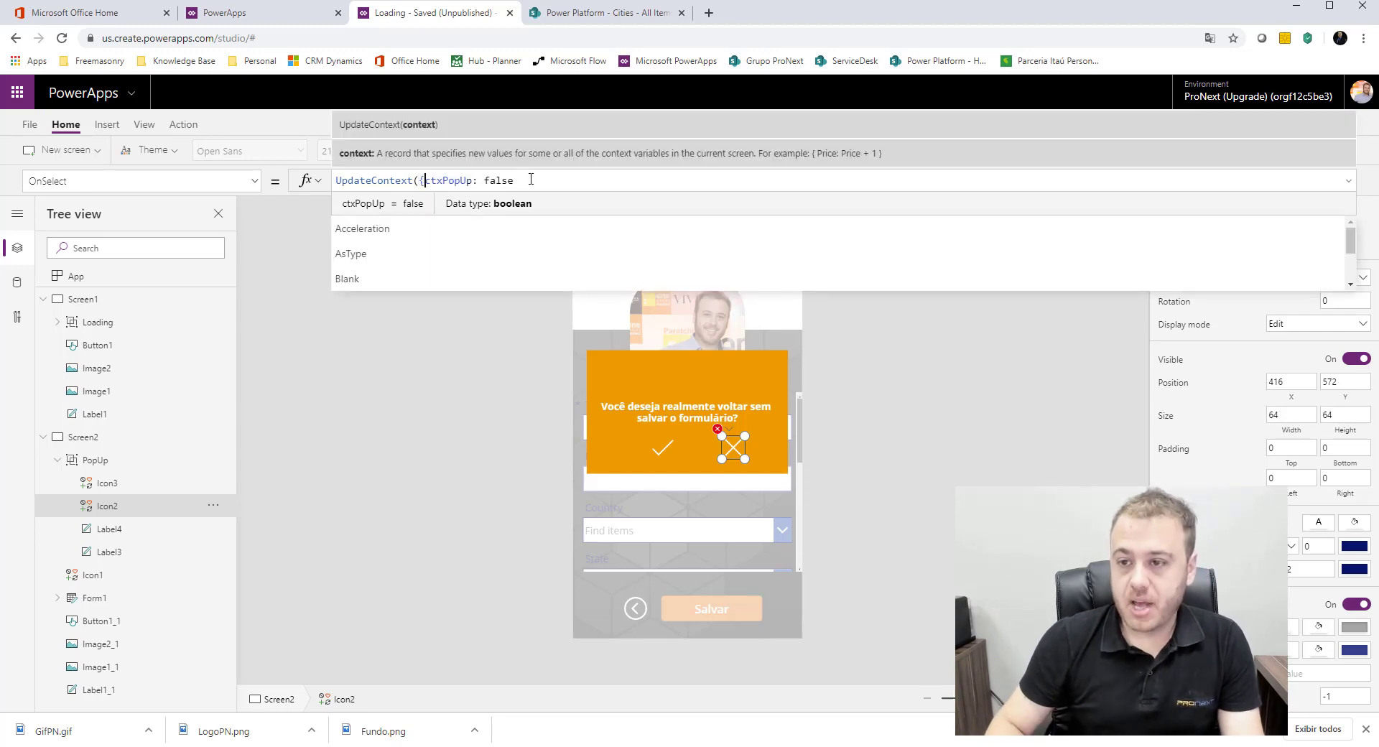
left_click(531, 180)
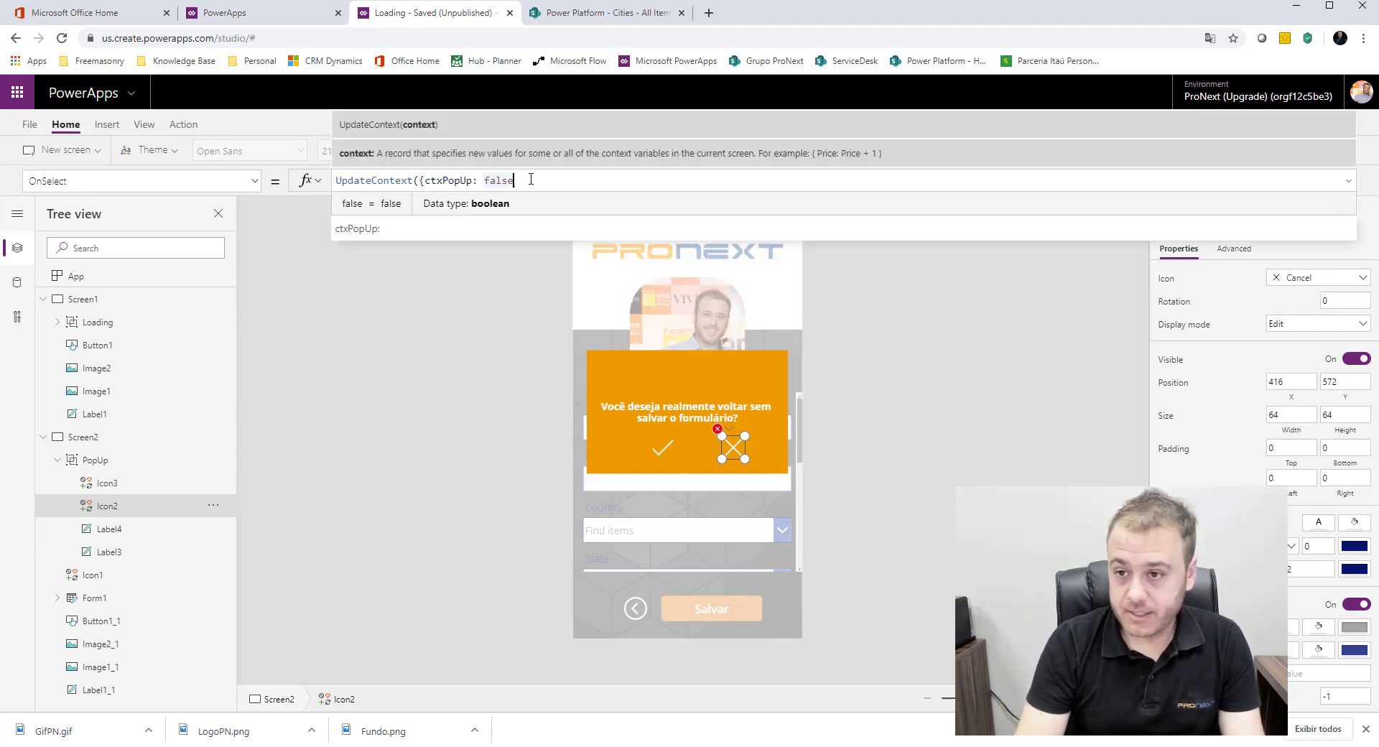
type("}")
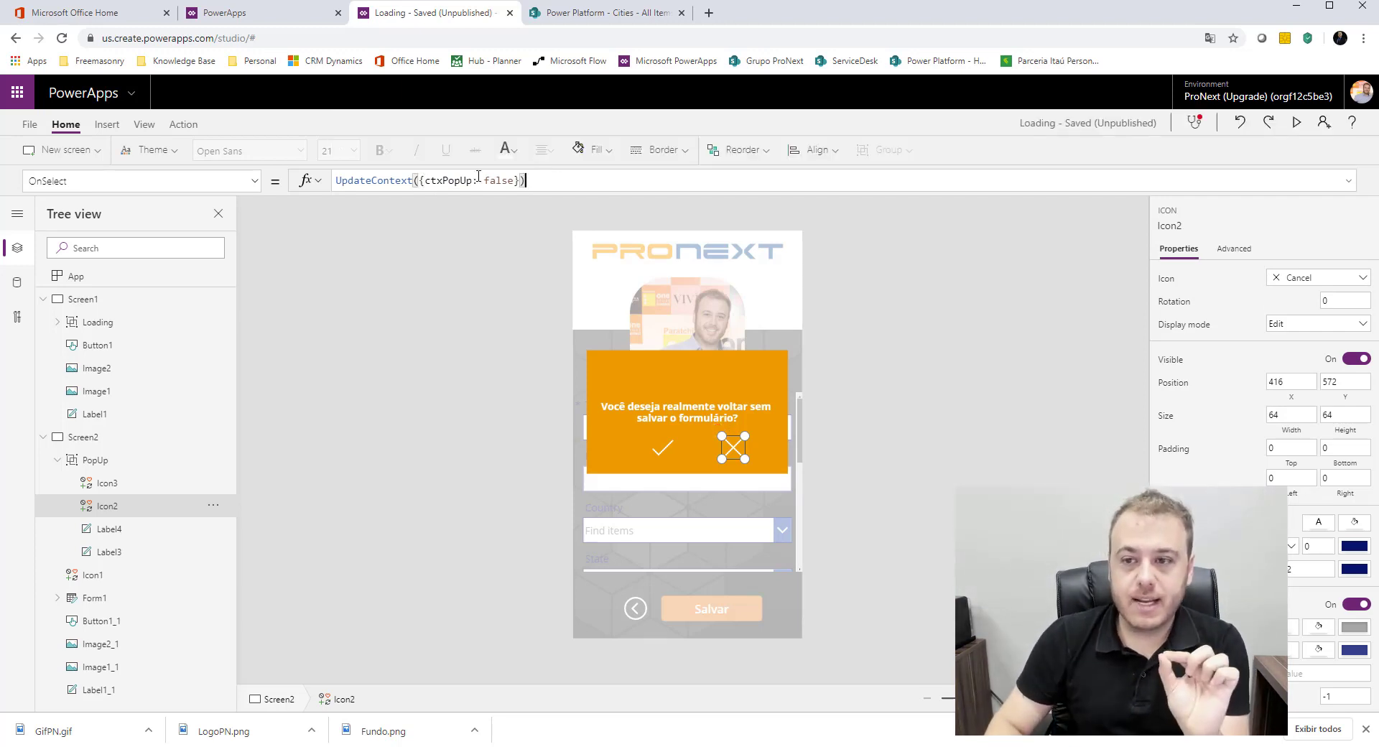
left_click_drag(529, 180, 351, 180)
key("ctrl+c")
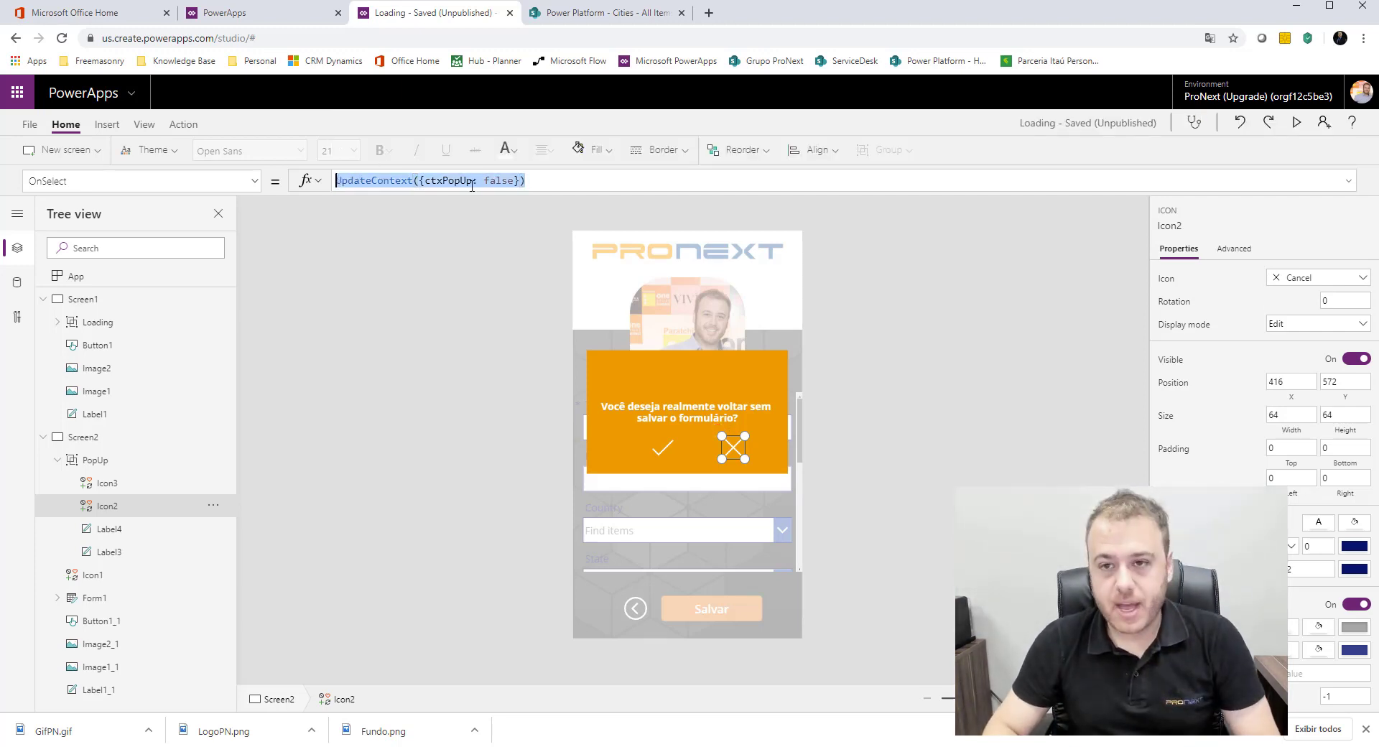
left_click(557, 185)
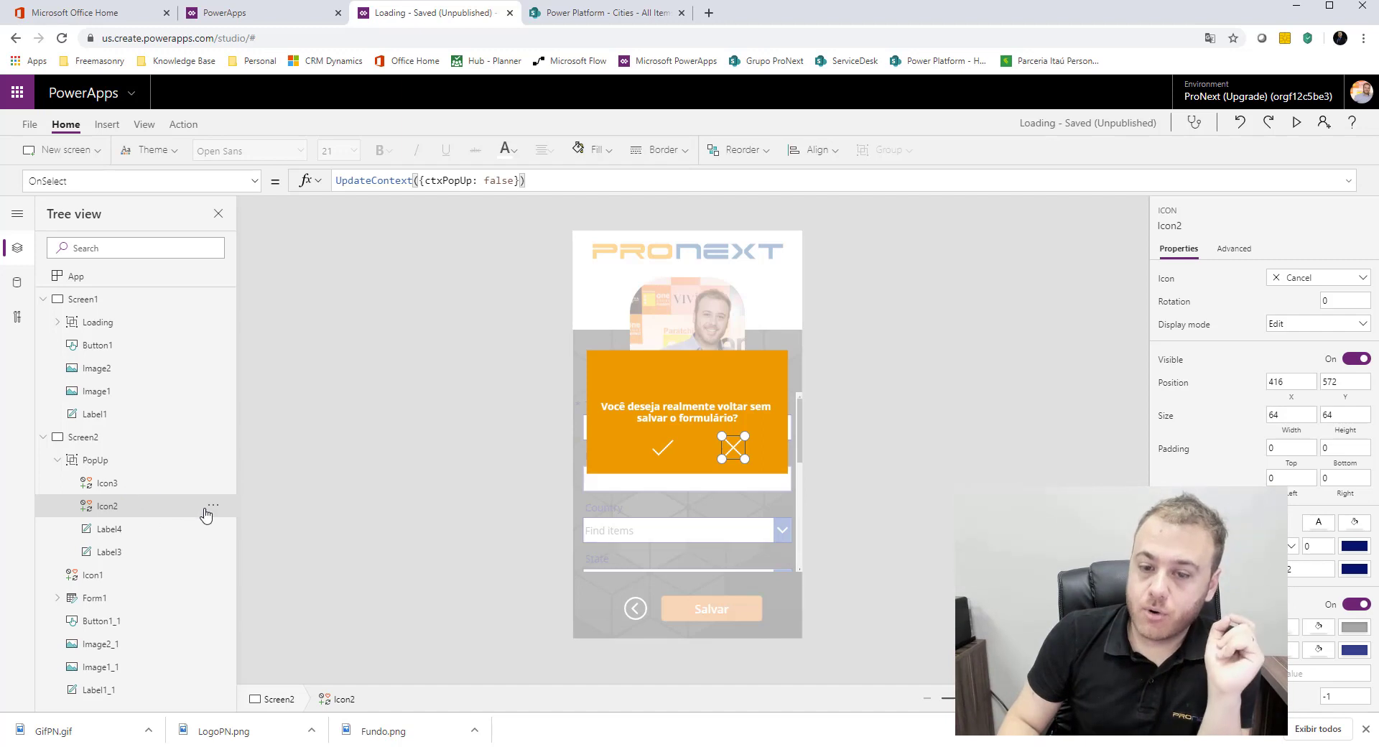
Step: Set the OnSelect formula of the PopUp group's Check icon (Icon3) to UpdateContext({ctxPopUp: false})
left_click(133, 488)
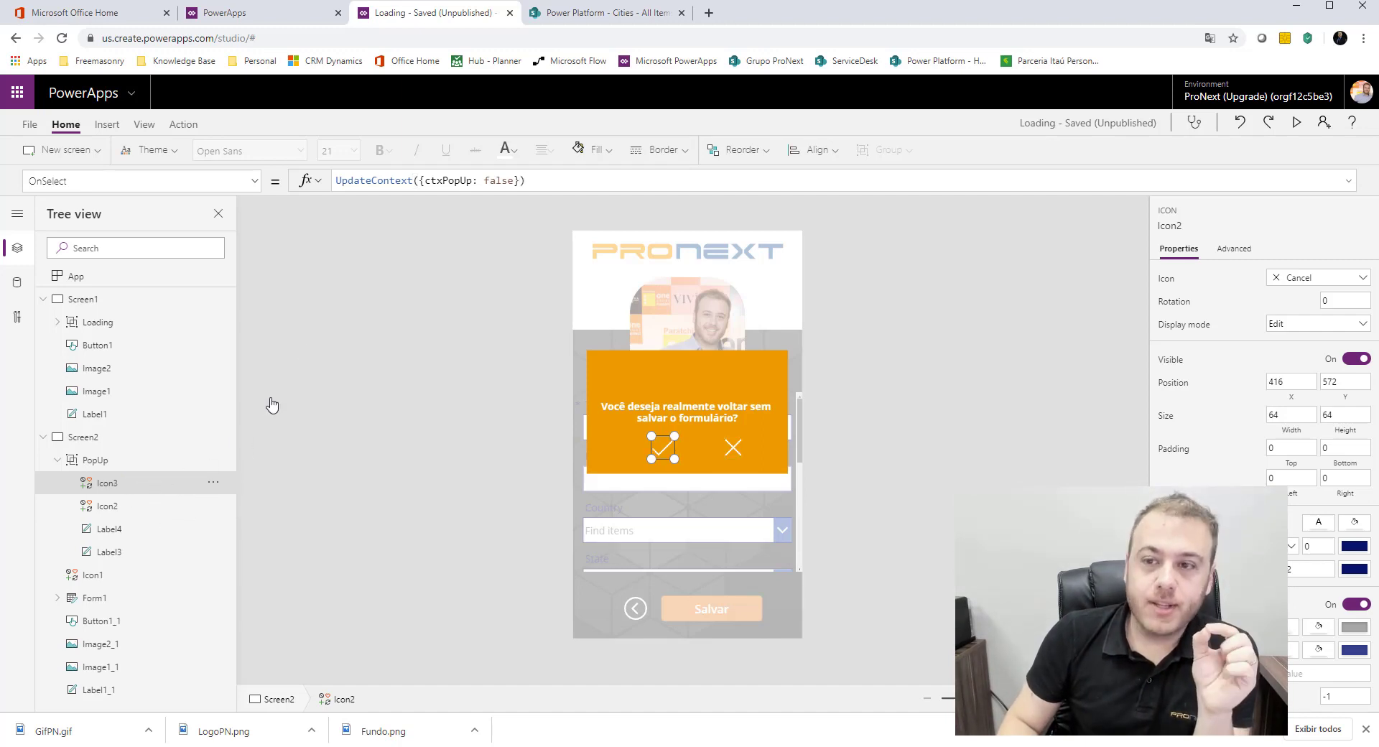
left_click(254, 186)
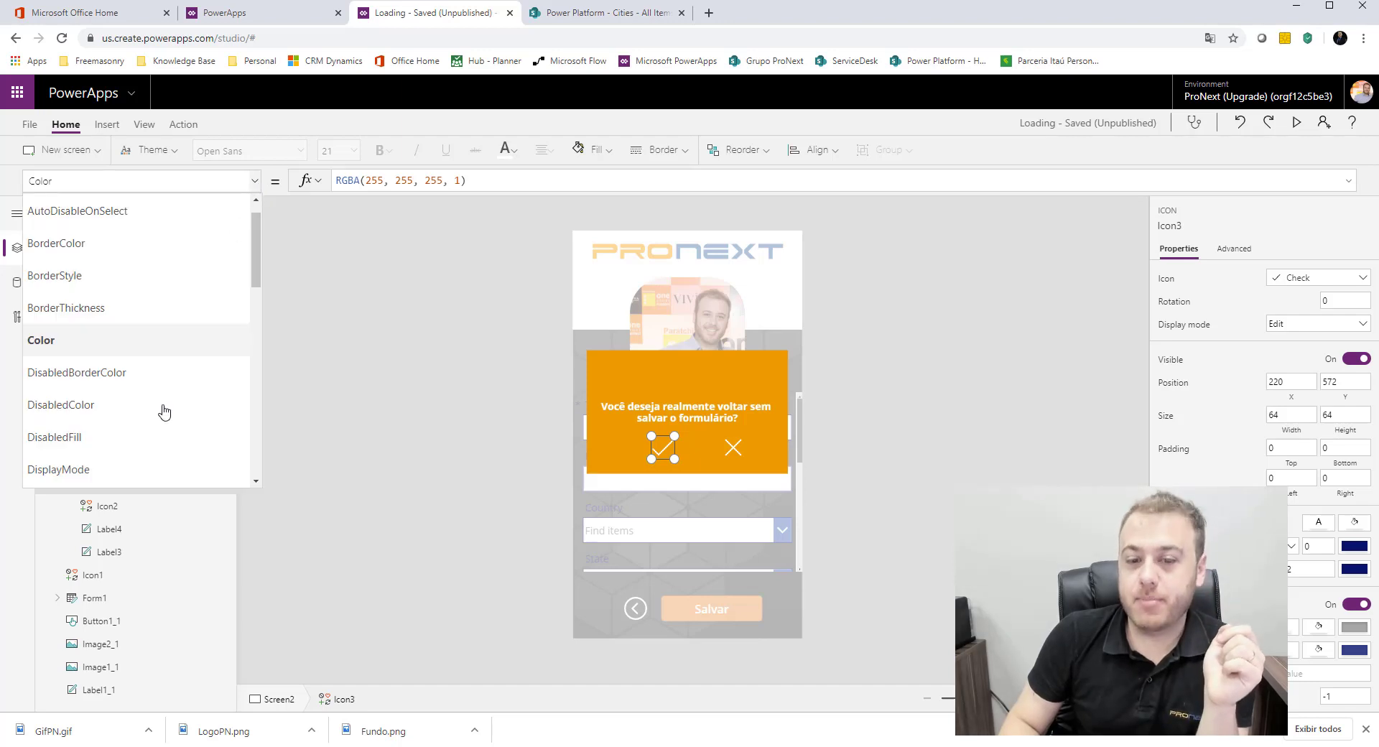
scroll(157, 407, "down", 5)
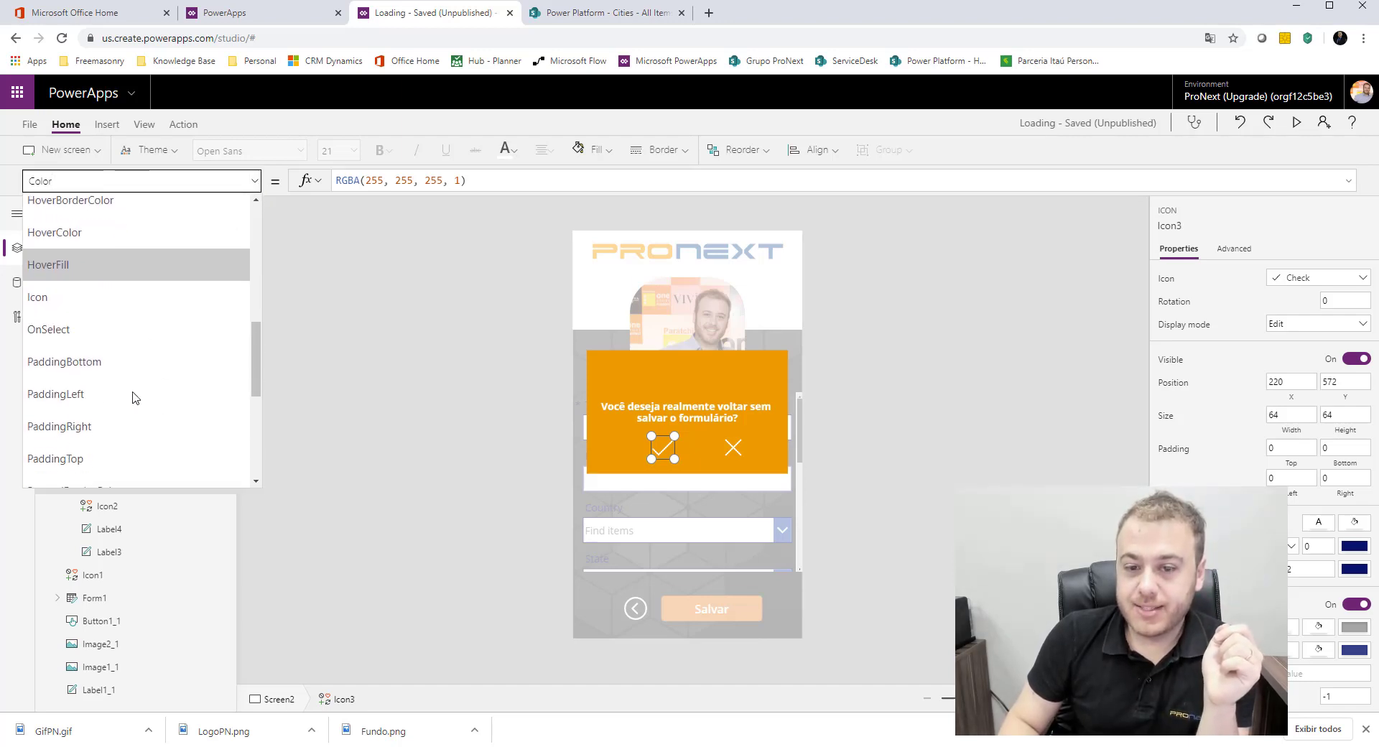
left_click(94, 336)
left_click(473, 181)
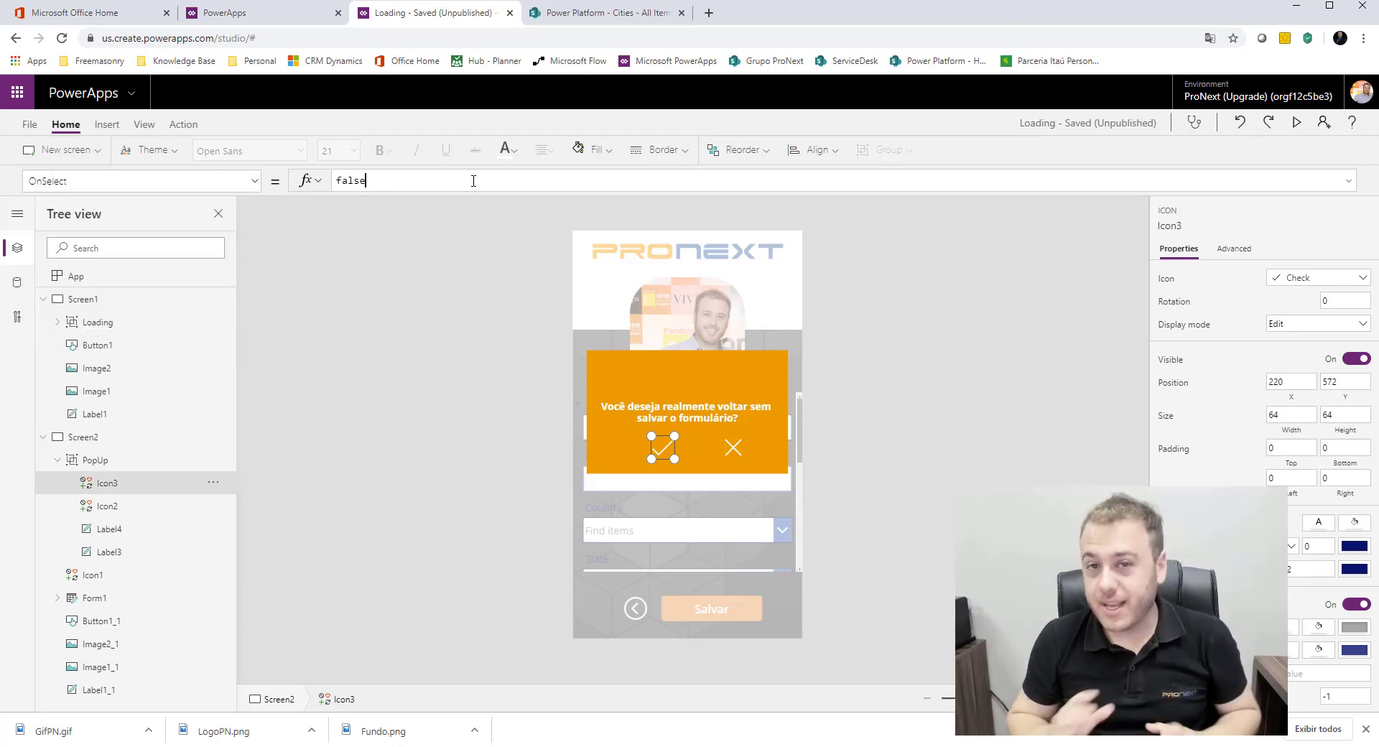
key("ctrl+a")
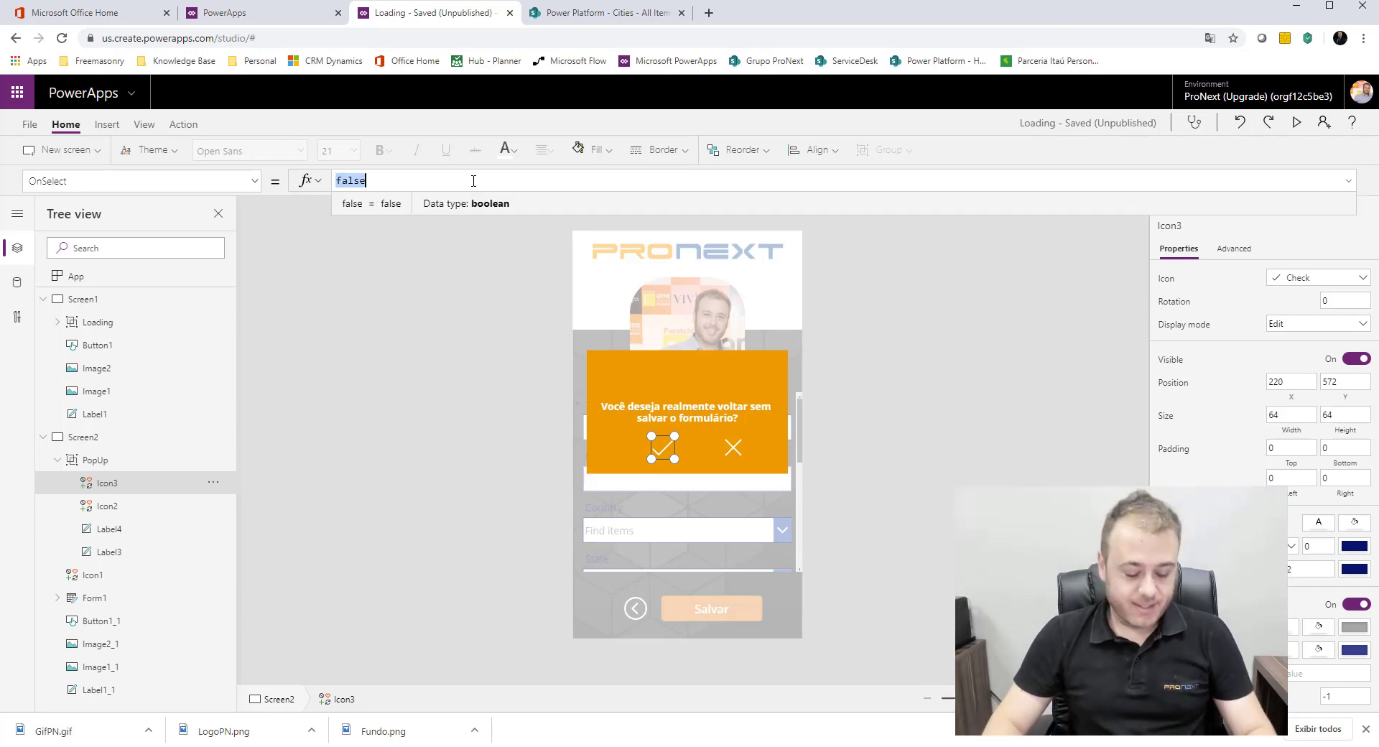
key("ctrl+v")
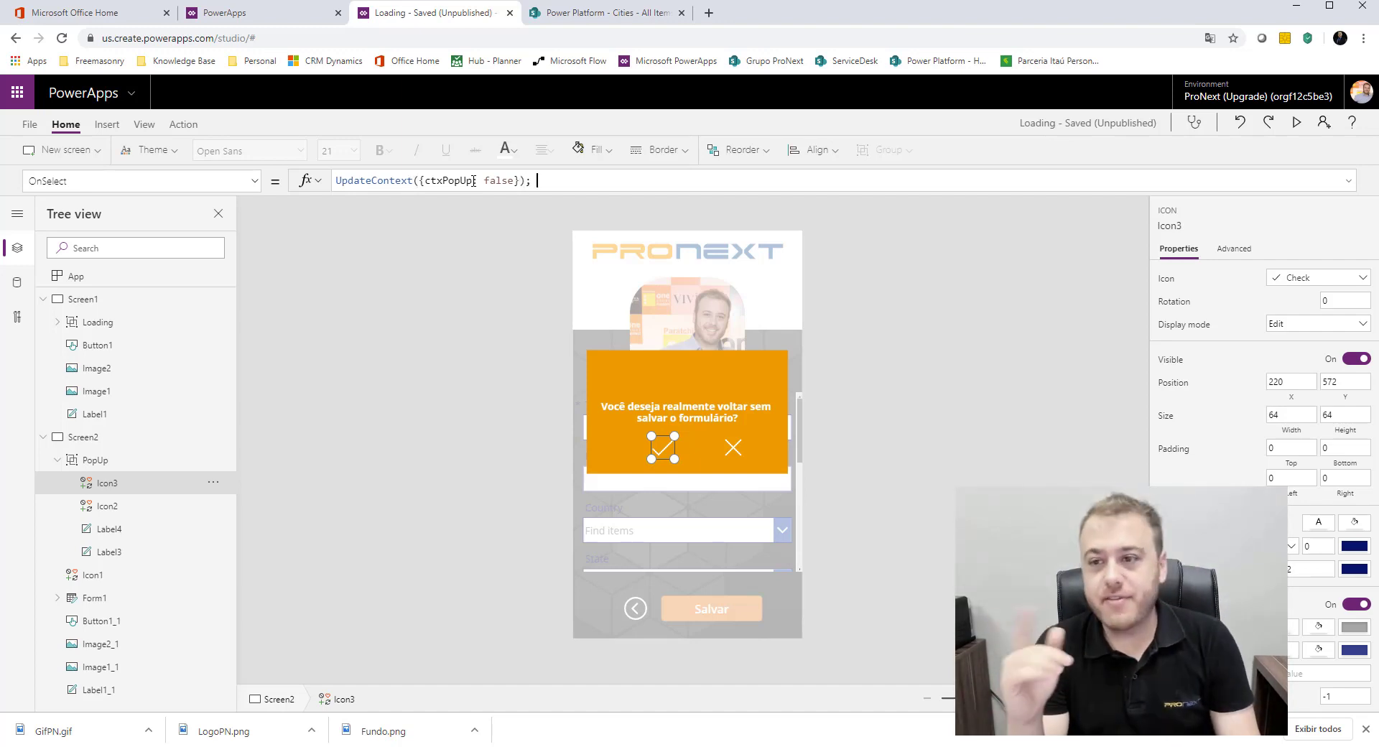
Step: Append a second action to the Check icon's OnSelect formula: ; Navigate(Screen1, ScreenTransition.Fade)
type("; Navi")
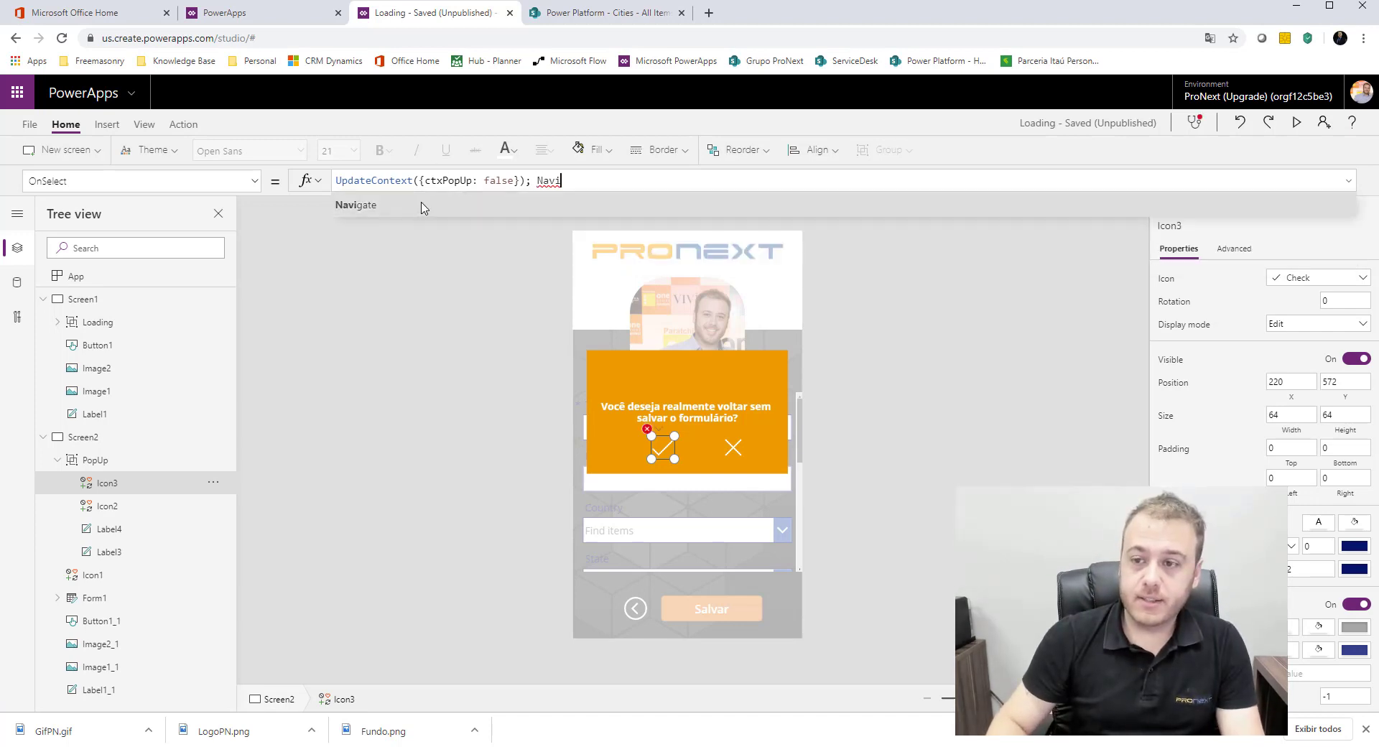
key("Tab")
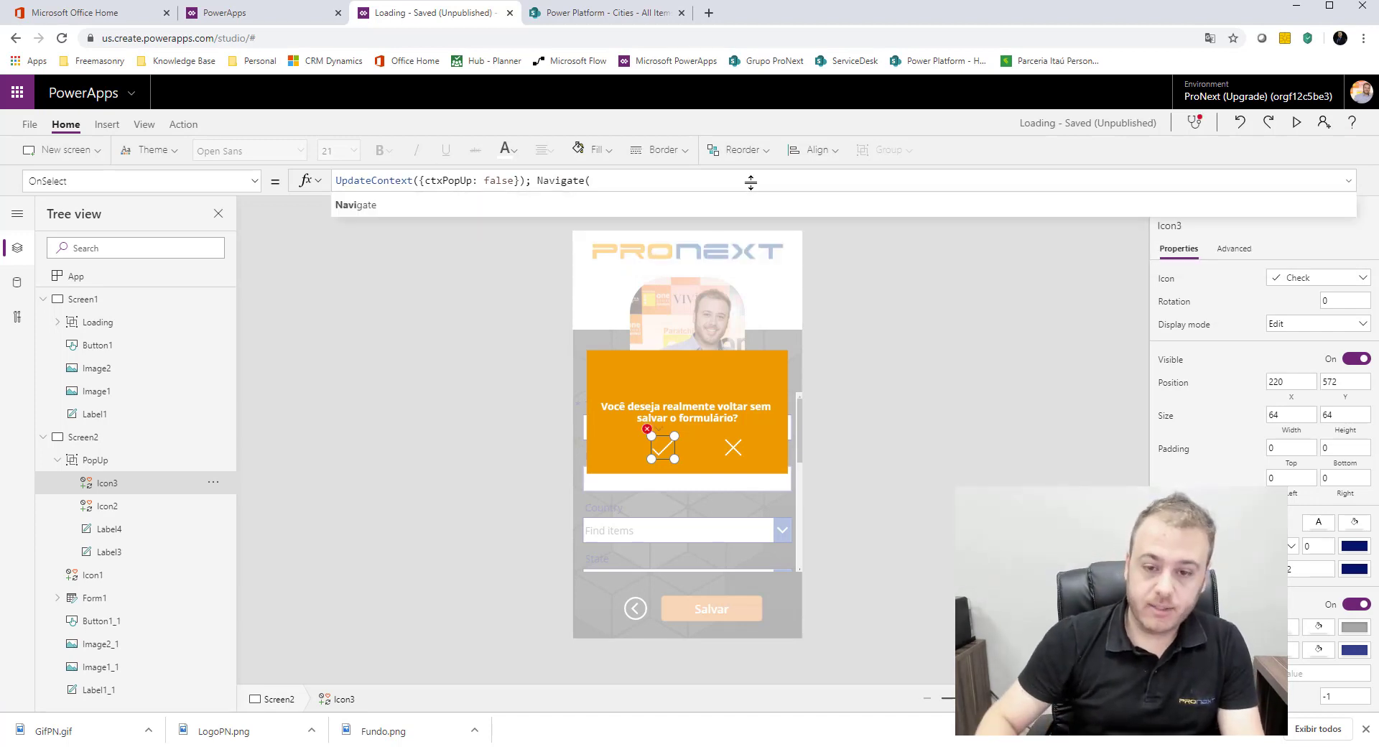
type("Sc")
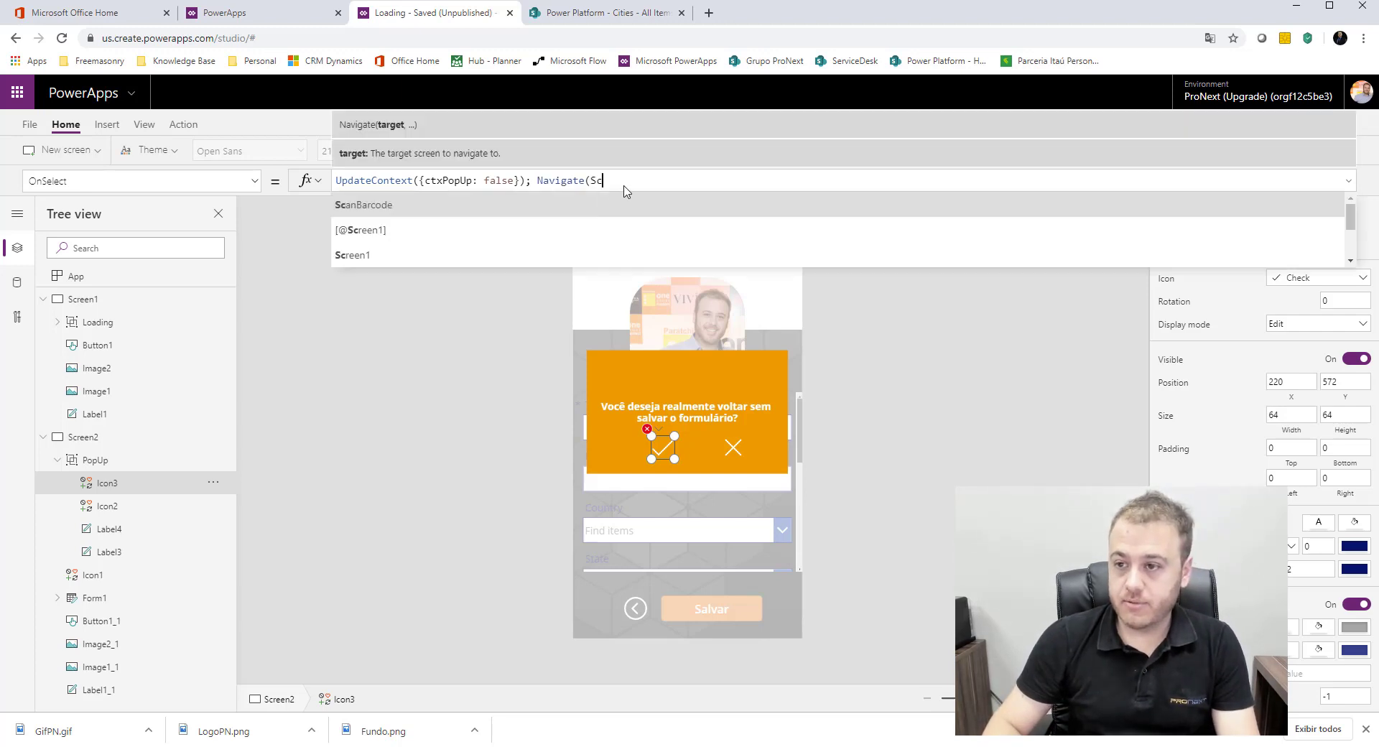
left_click(399, 256)
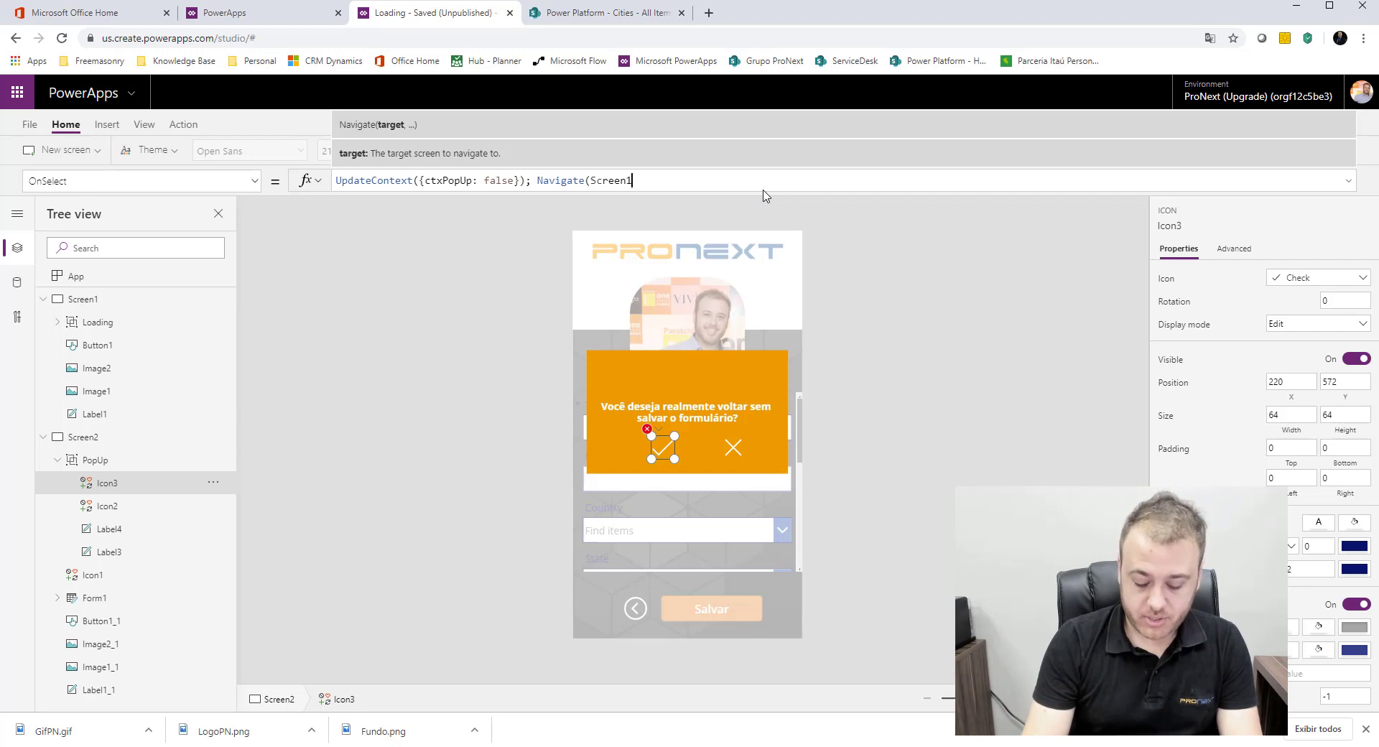
type(";")
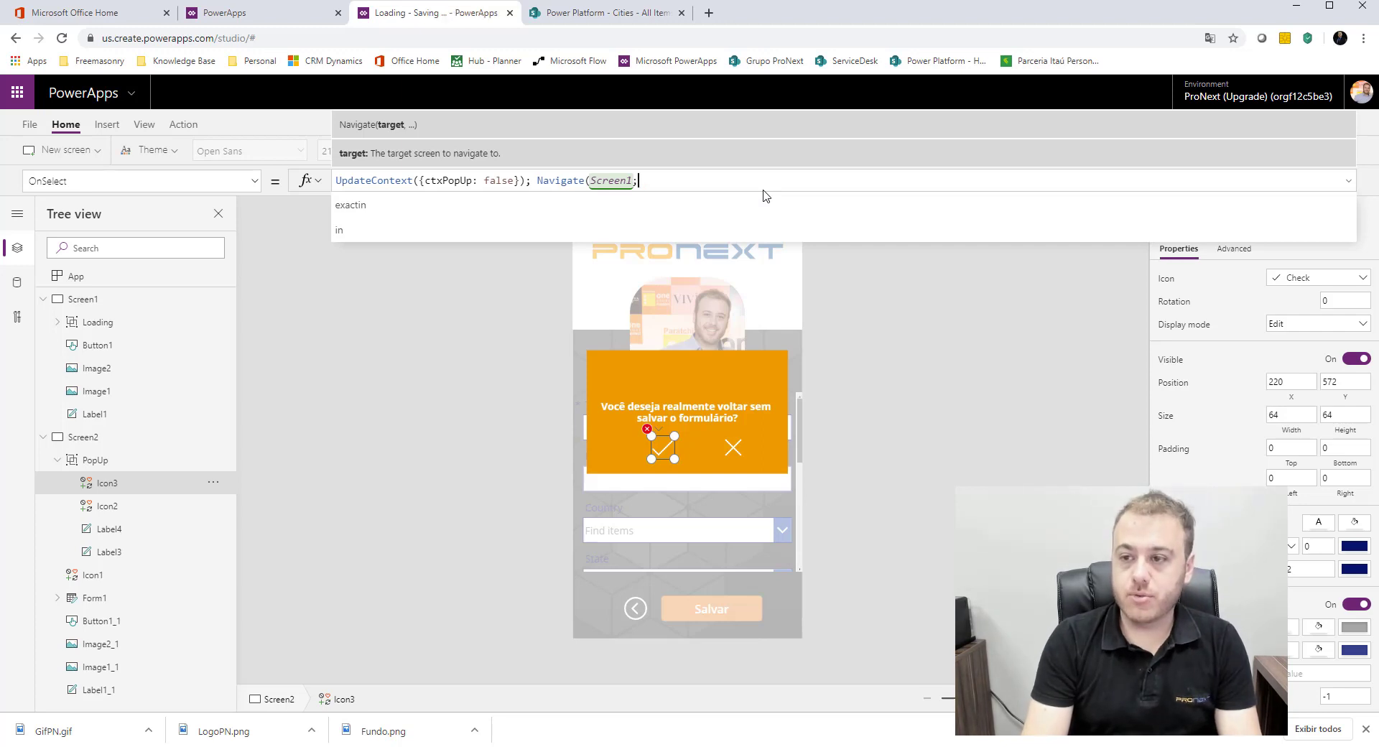
key("BackSpace")
key("BackSpace")
type(",")
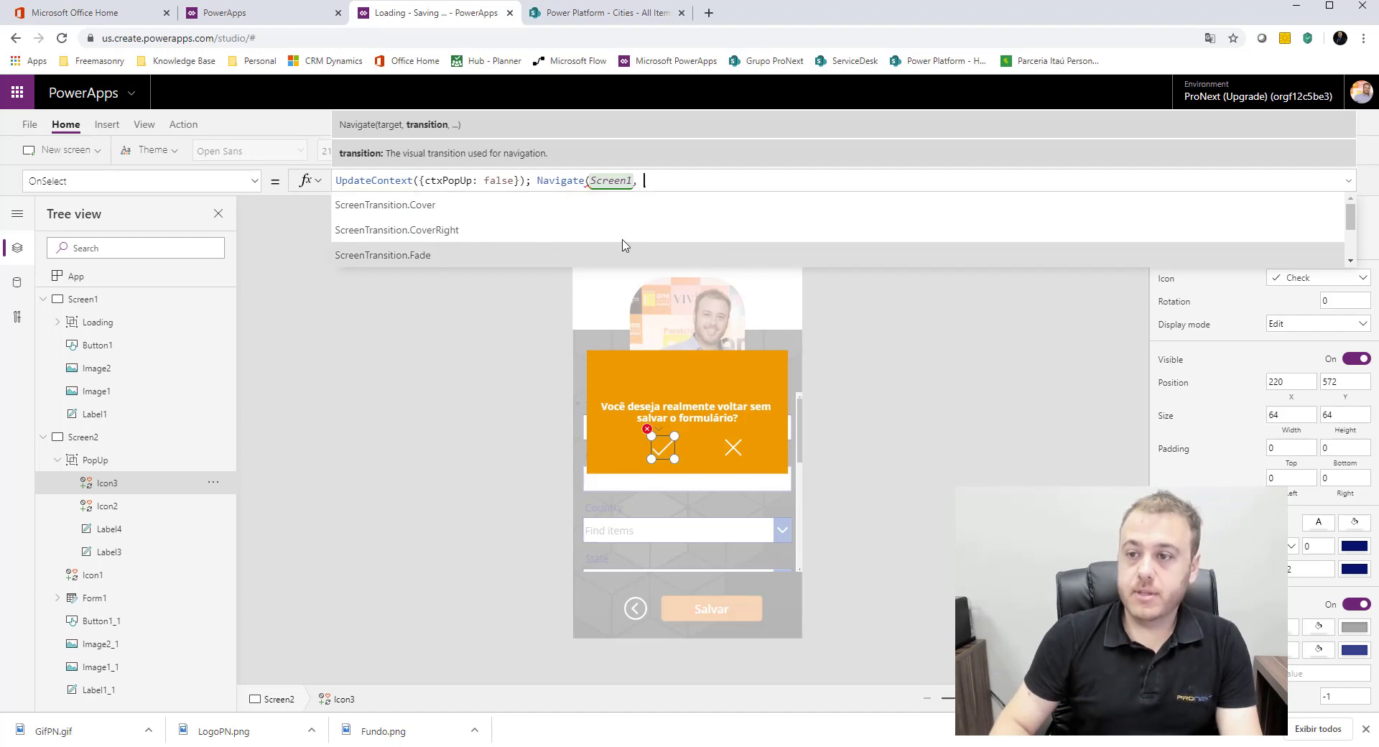
left_click(623, 252)
type(")")
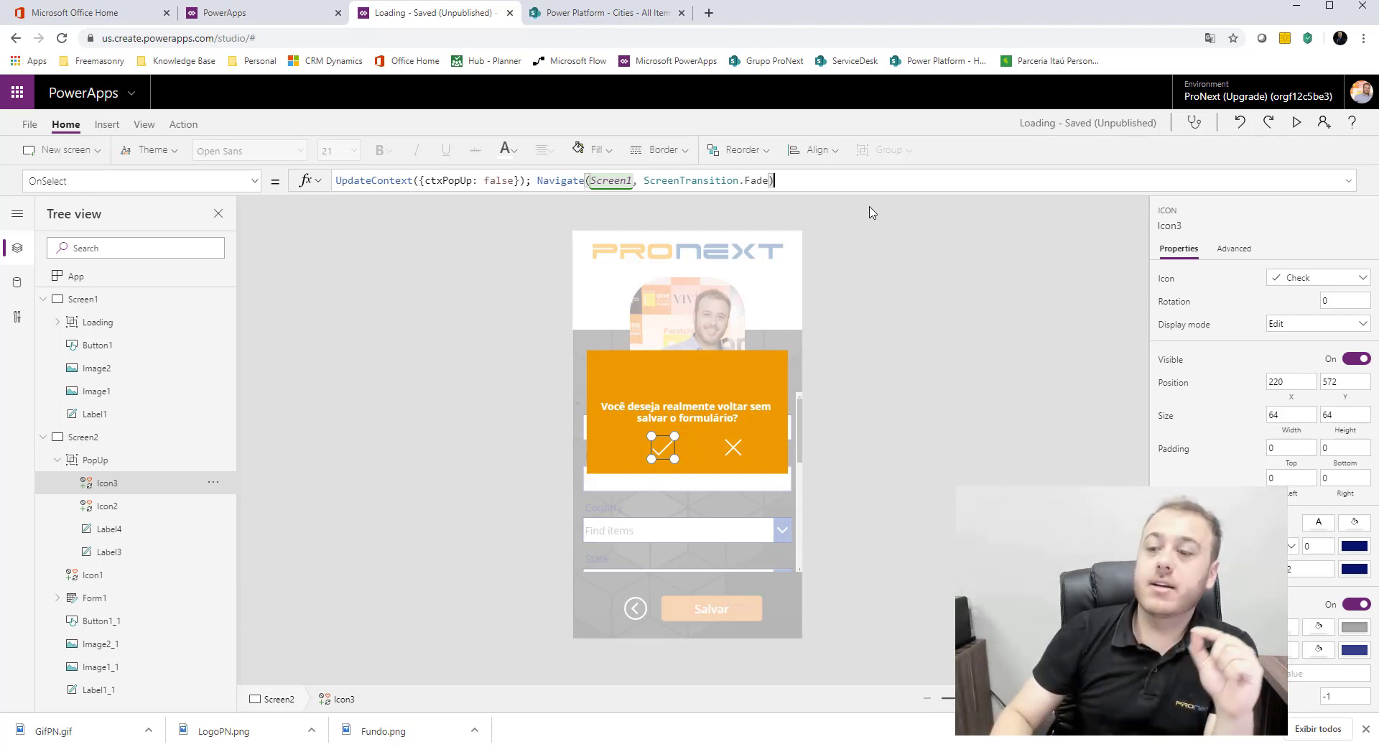
Step: Set the Visible property of the PopUp group on Screen2 to ctxPopUp
left_click(123, 463)
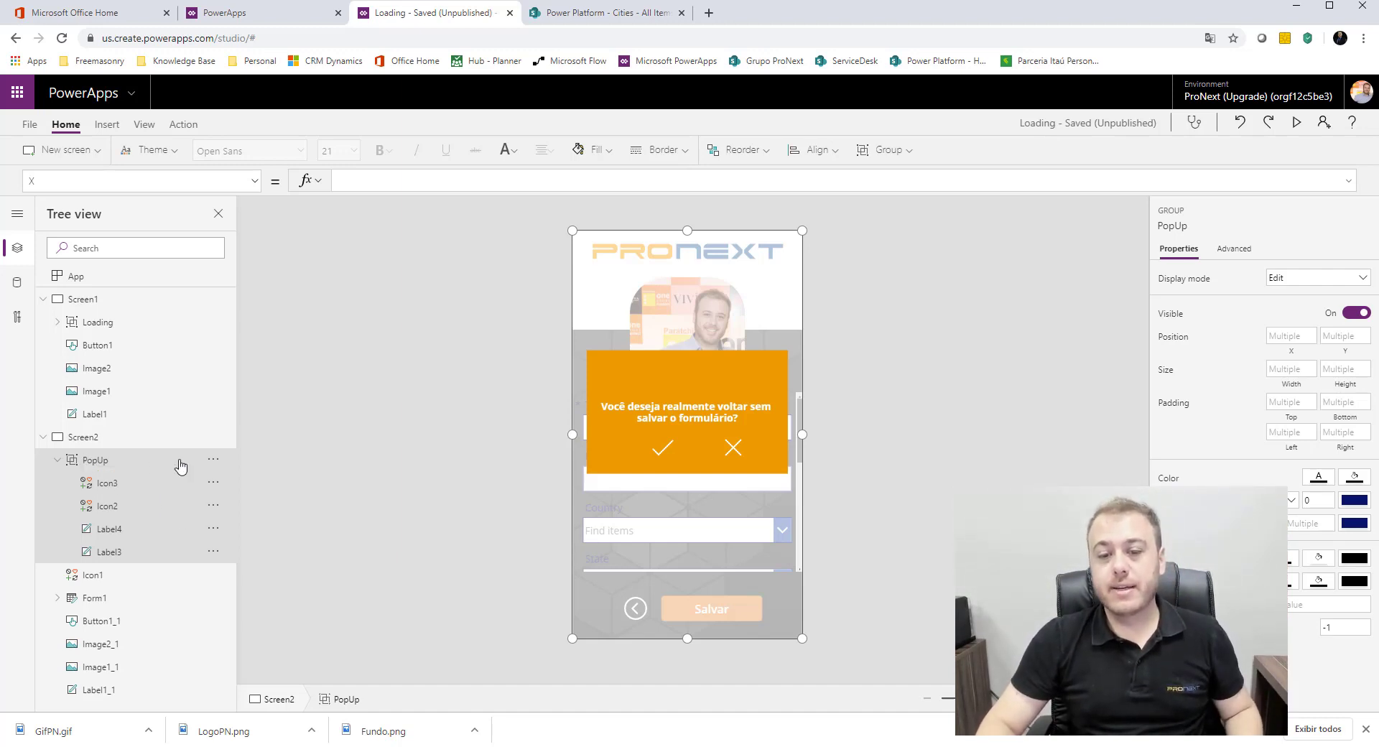
left_click(255, 181)
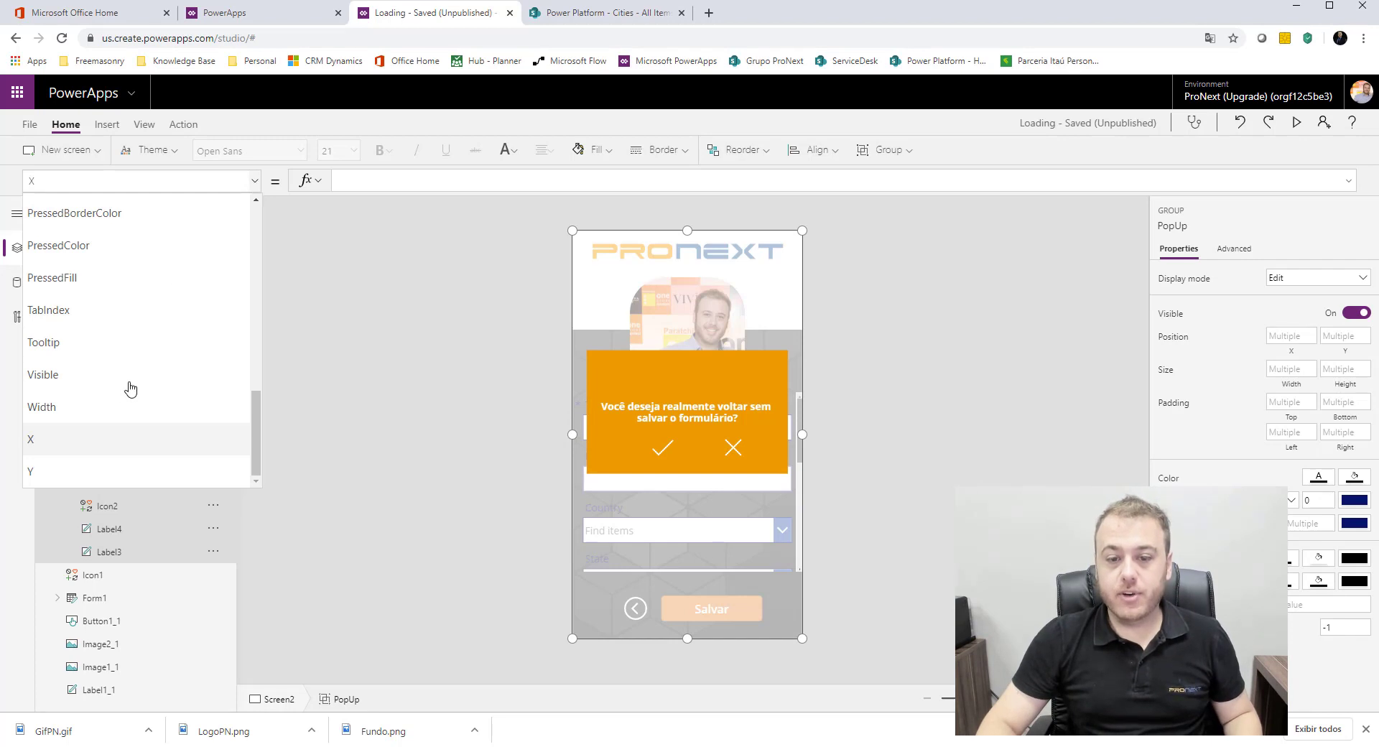
left_click(74, 381)
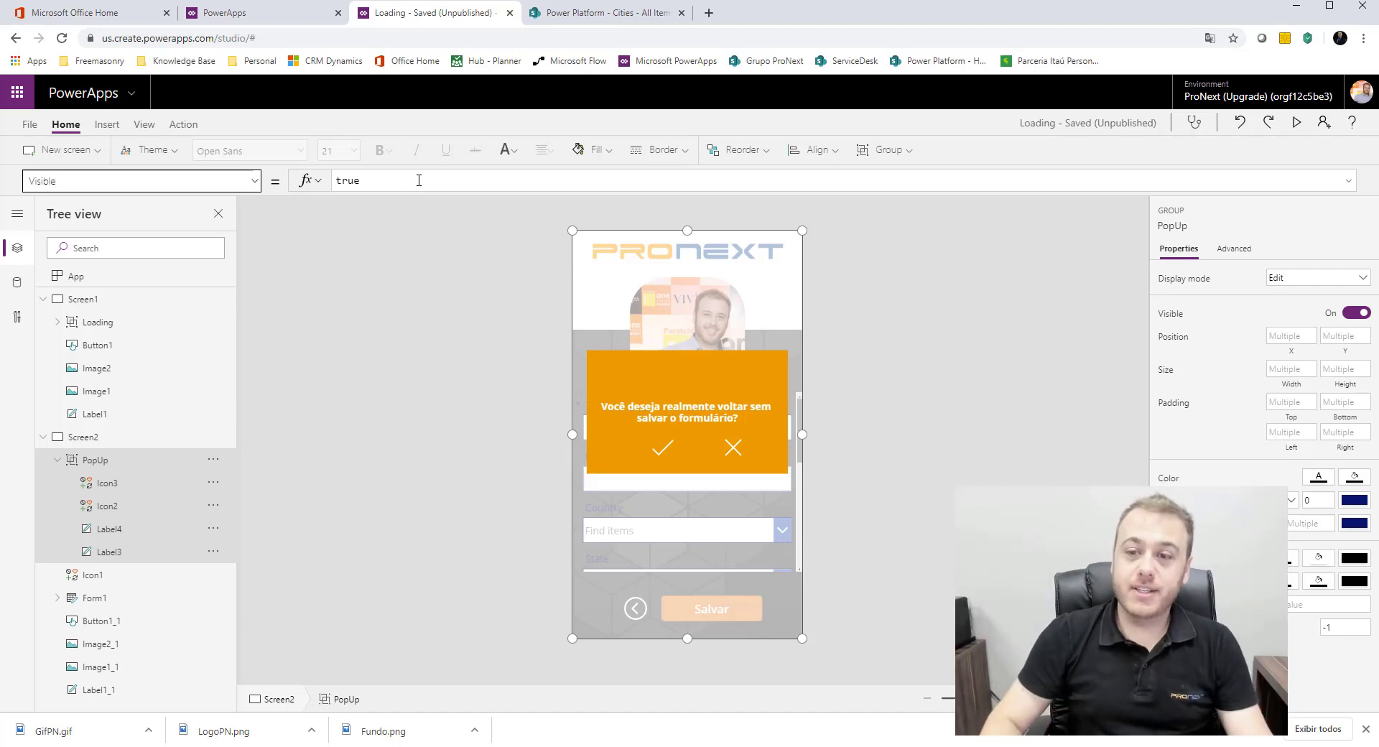
double_click(419, 180)
type("ct")
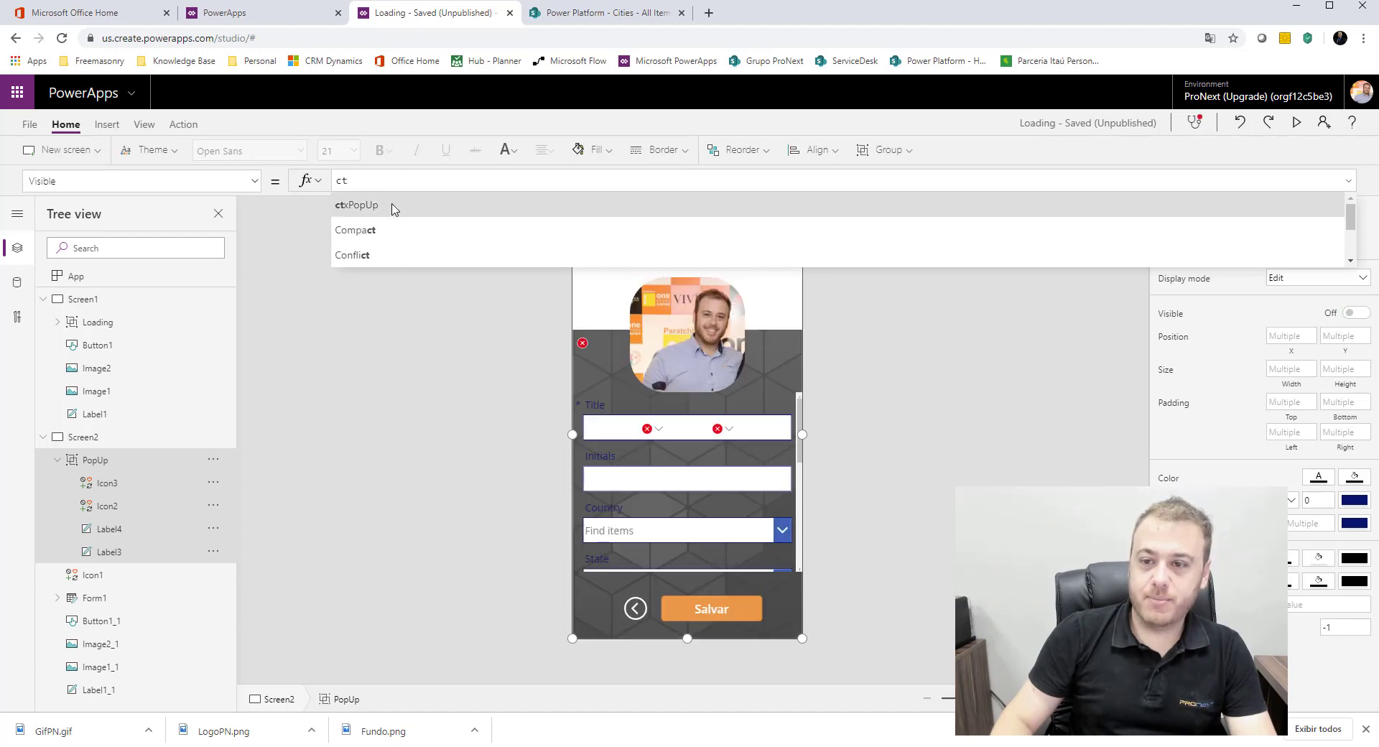
left_click(394, 207)
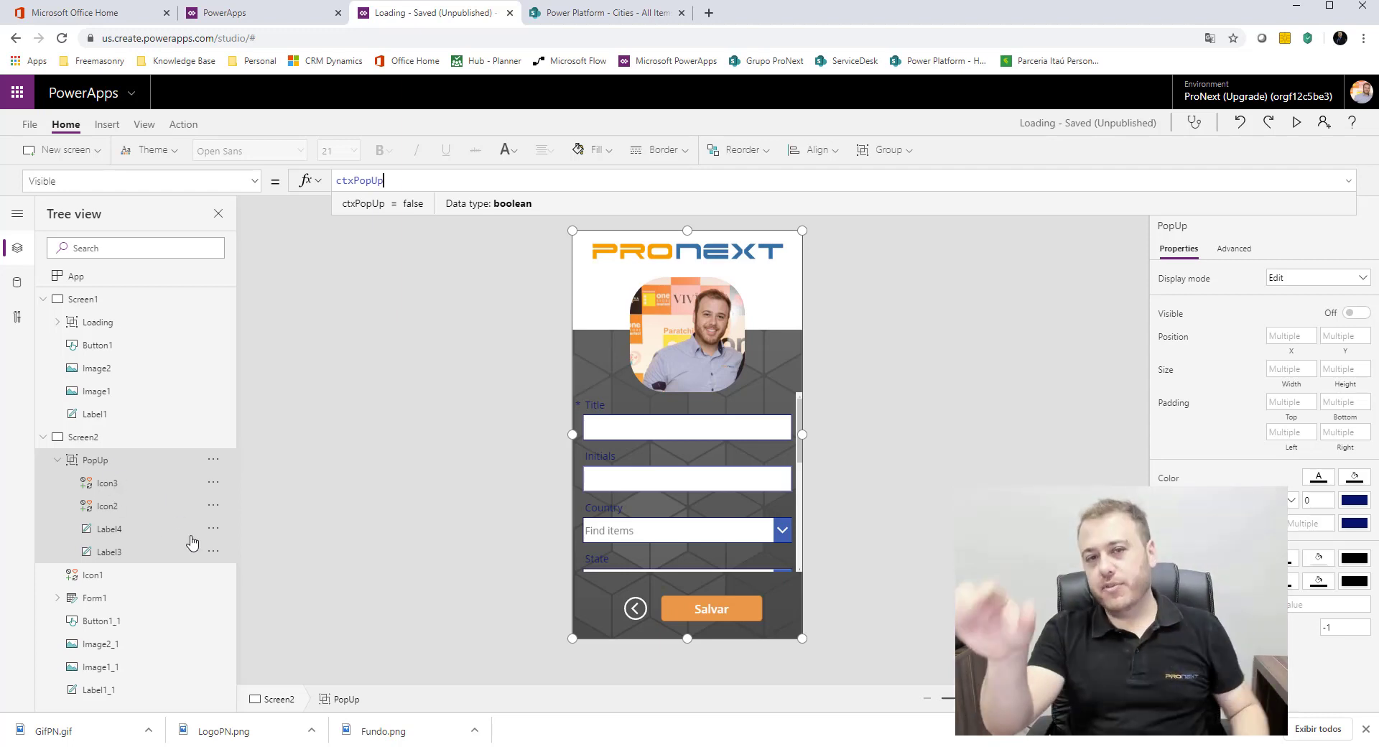
left_click(378, 480)
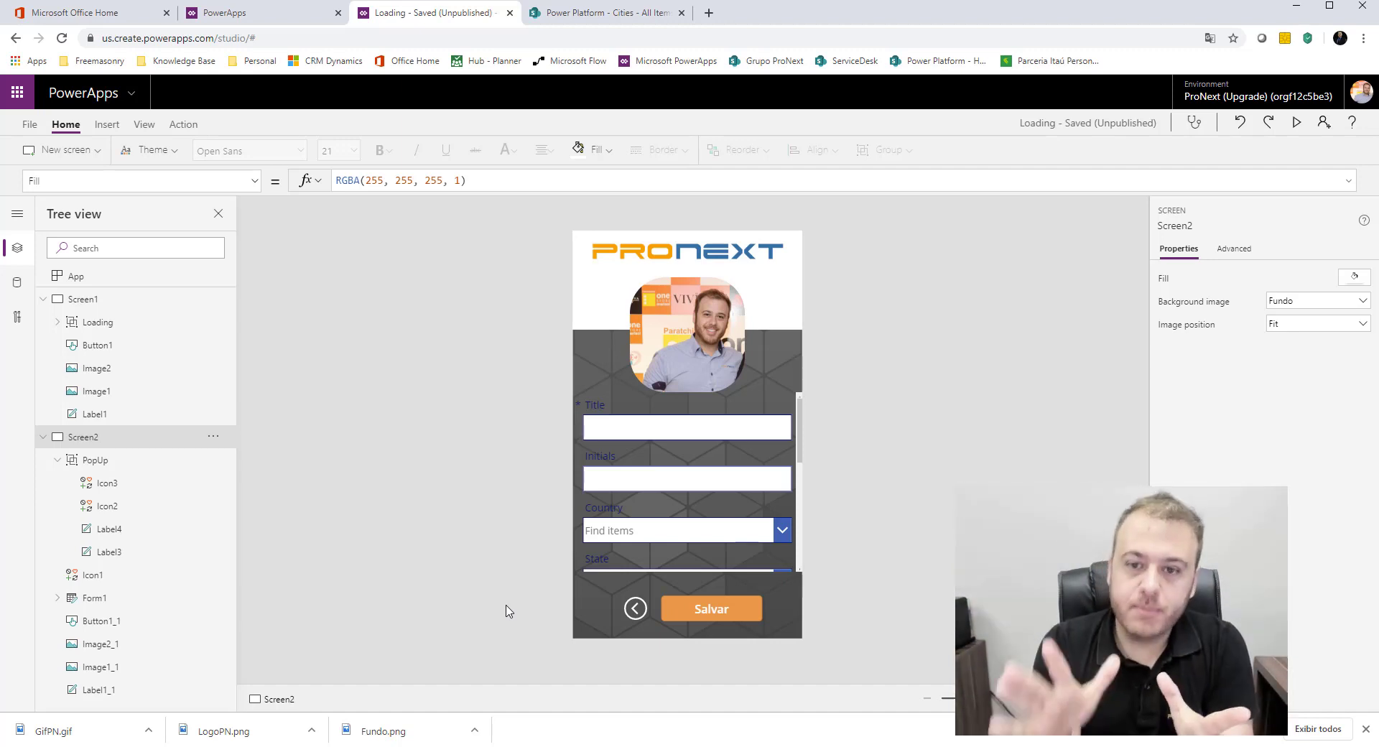
Step: Preview the app from Screen1, open the form with Criar Registro, and test the back arrow and the pop-up's Cancel icon twice
left_click(145, 308)
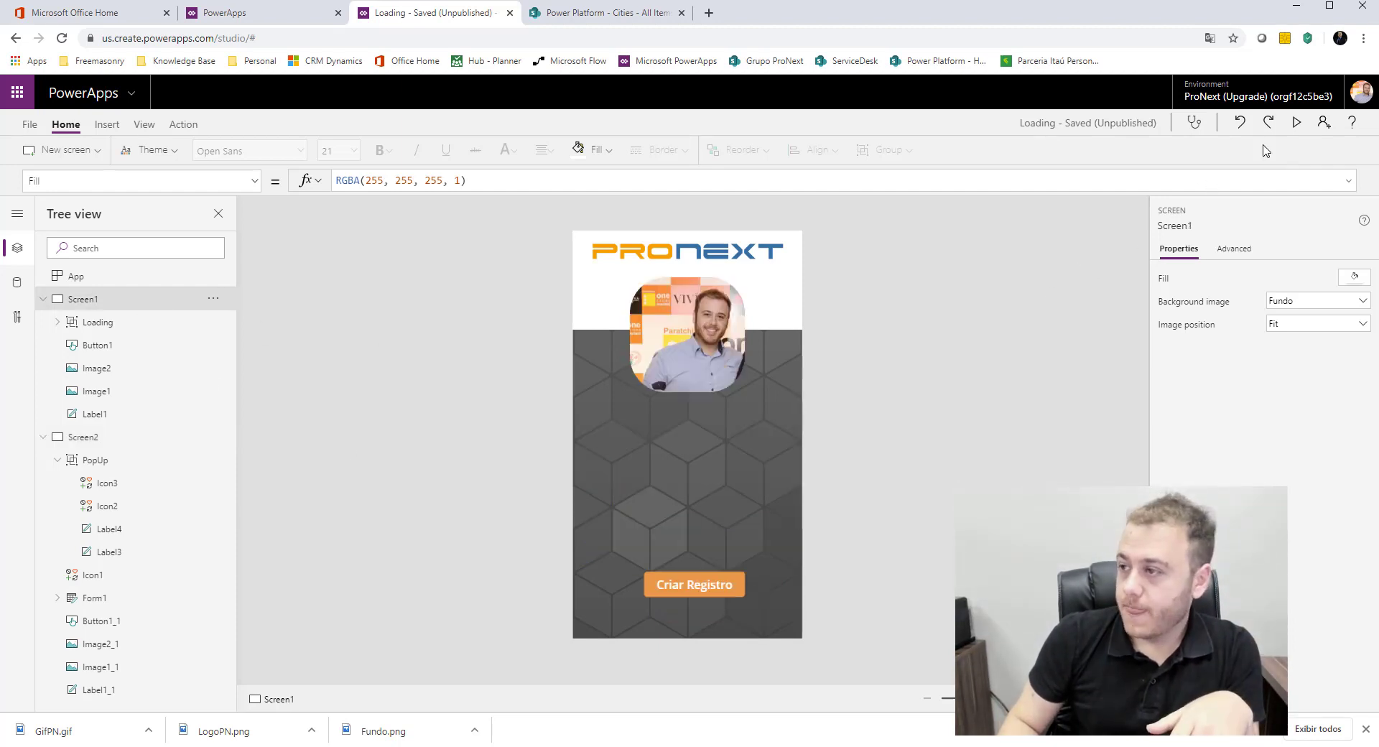
left_click(1298, 124)
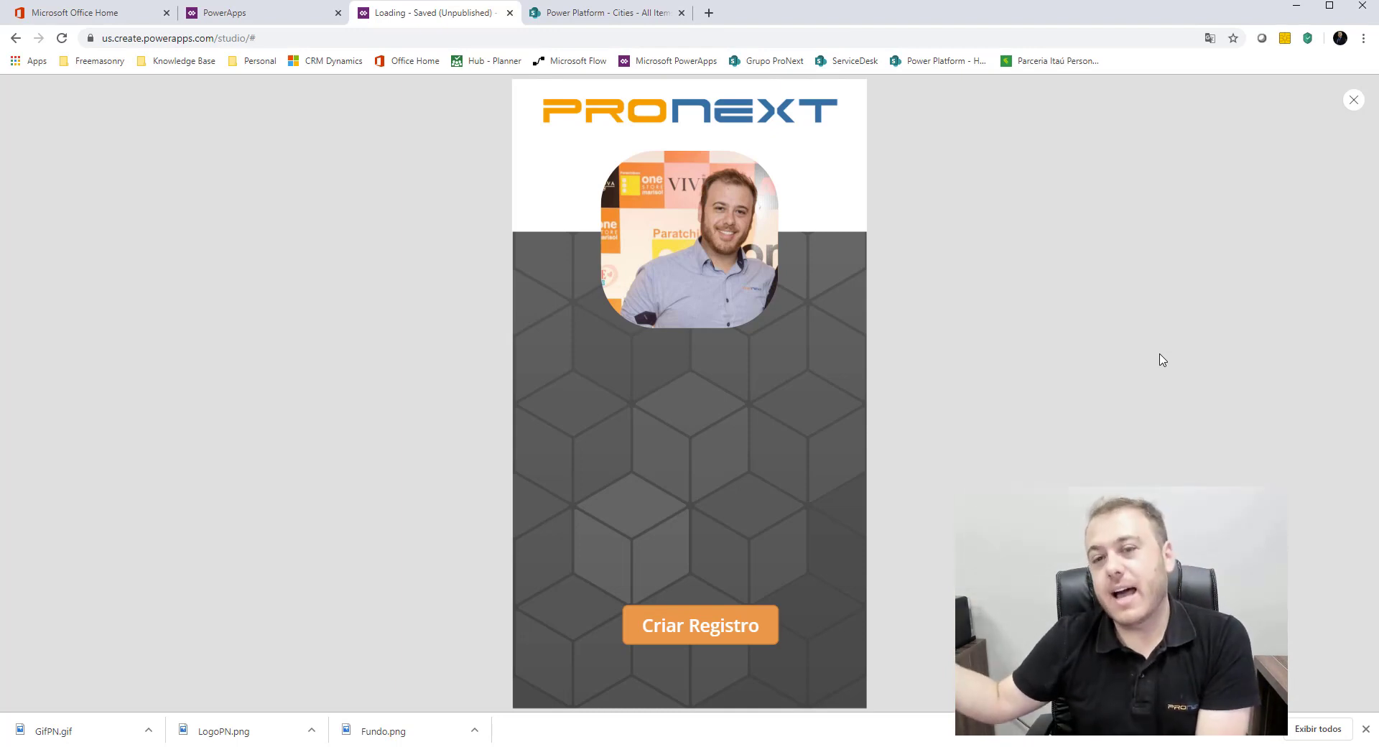
left_click(716, 633)
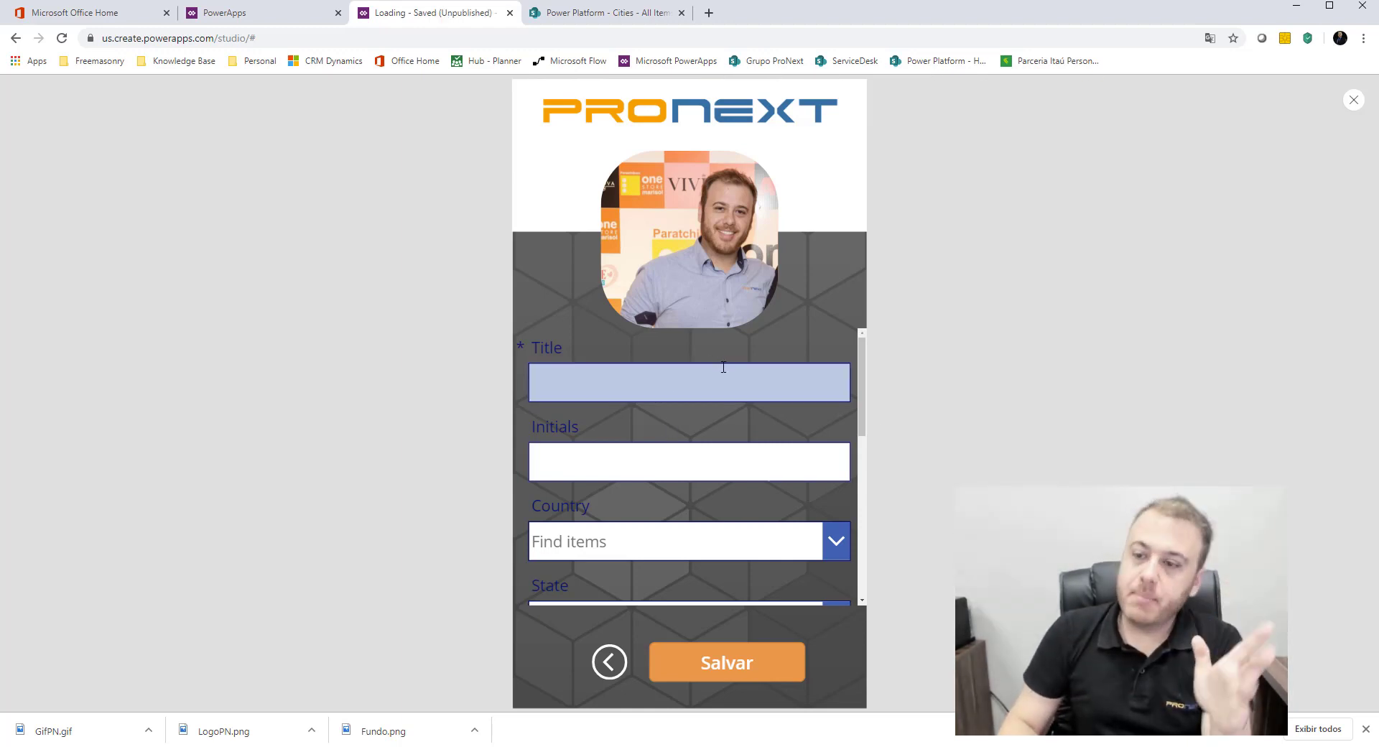
left_click(608, 663)
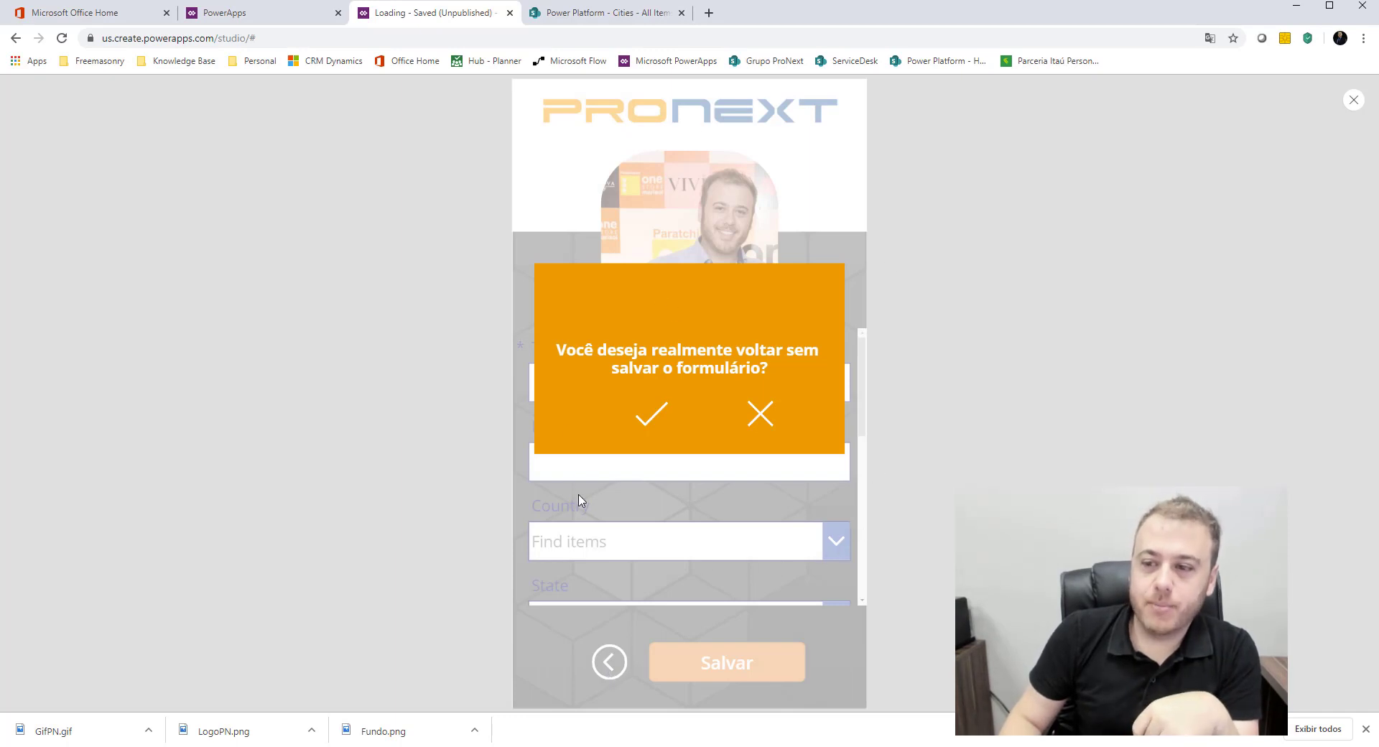
left_click(759, 415)
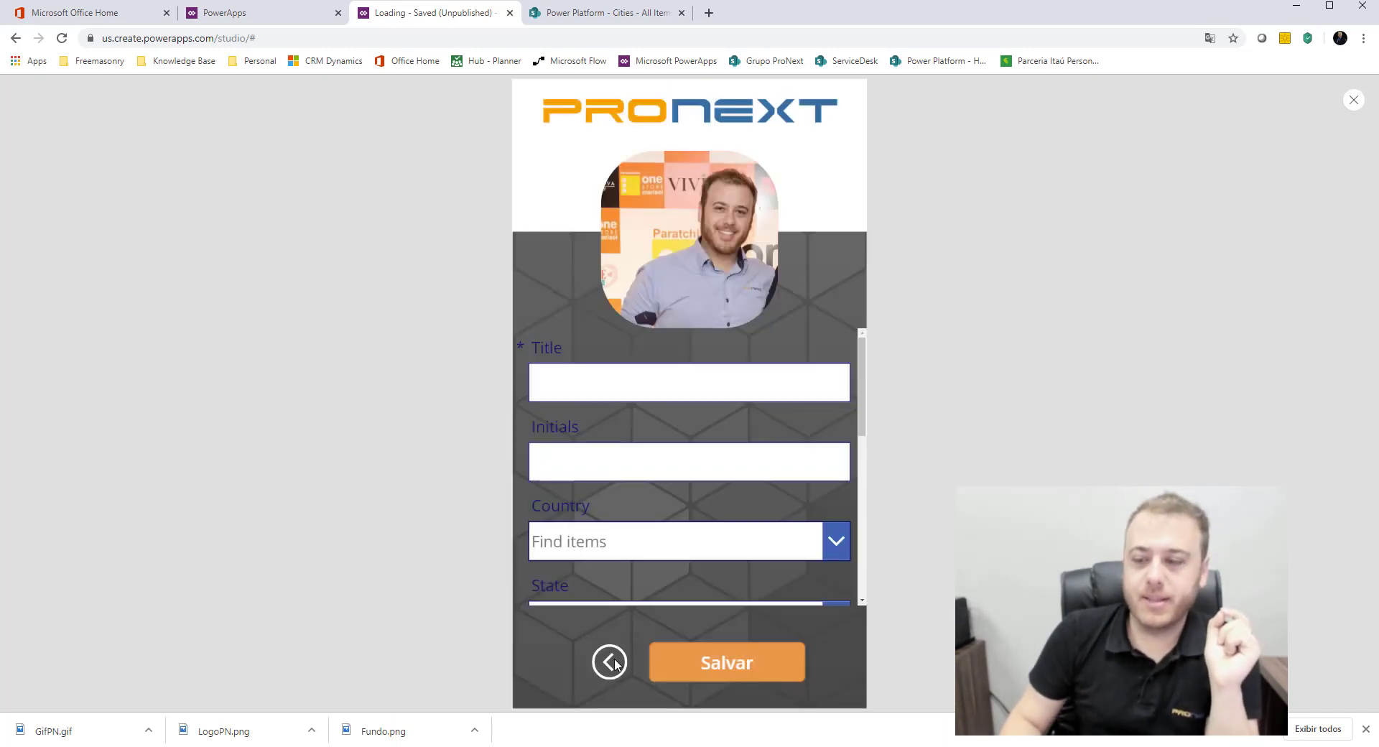
left_click(609, 661)
left_click(760, 418)
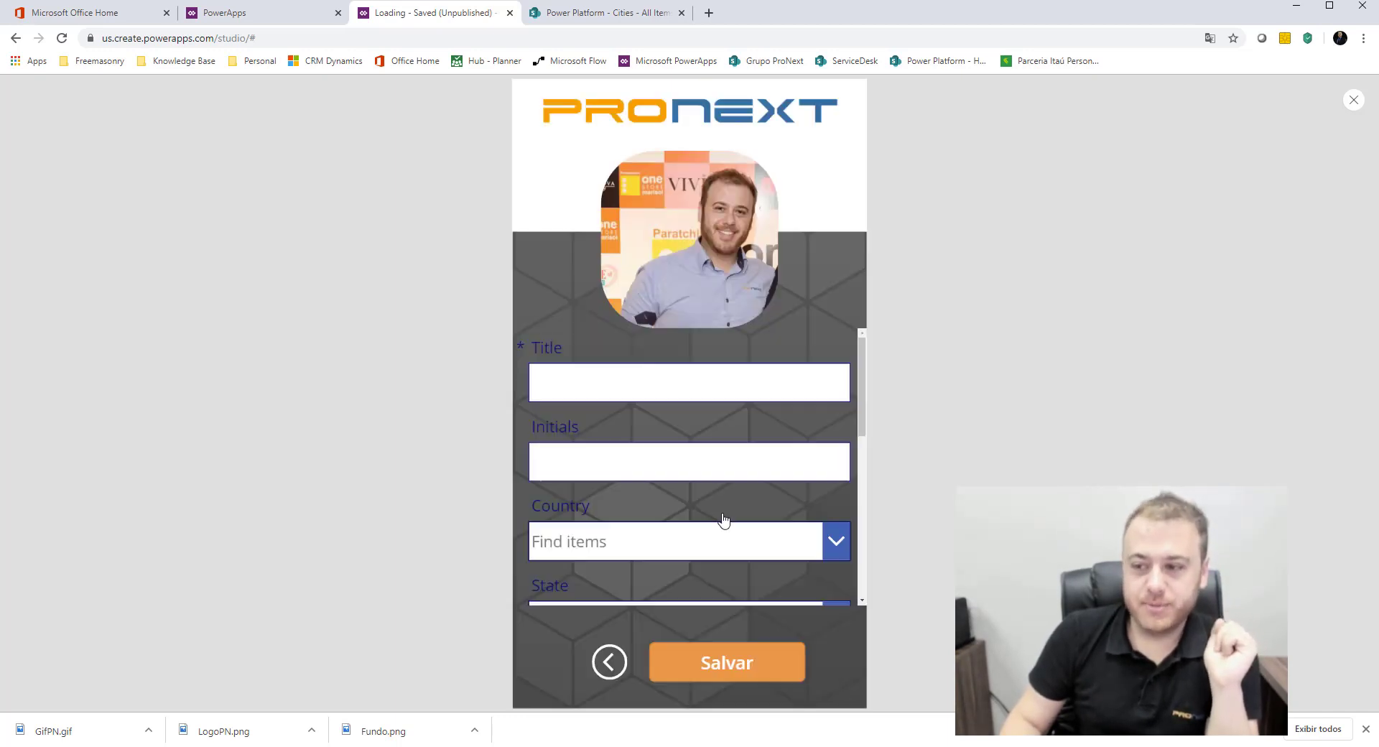
Step: Test the pop-up's Check icon from the back arrow, then reopen the form and bring up the pop-up again
left_click(613, 662)
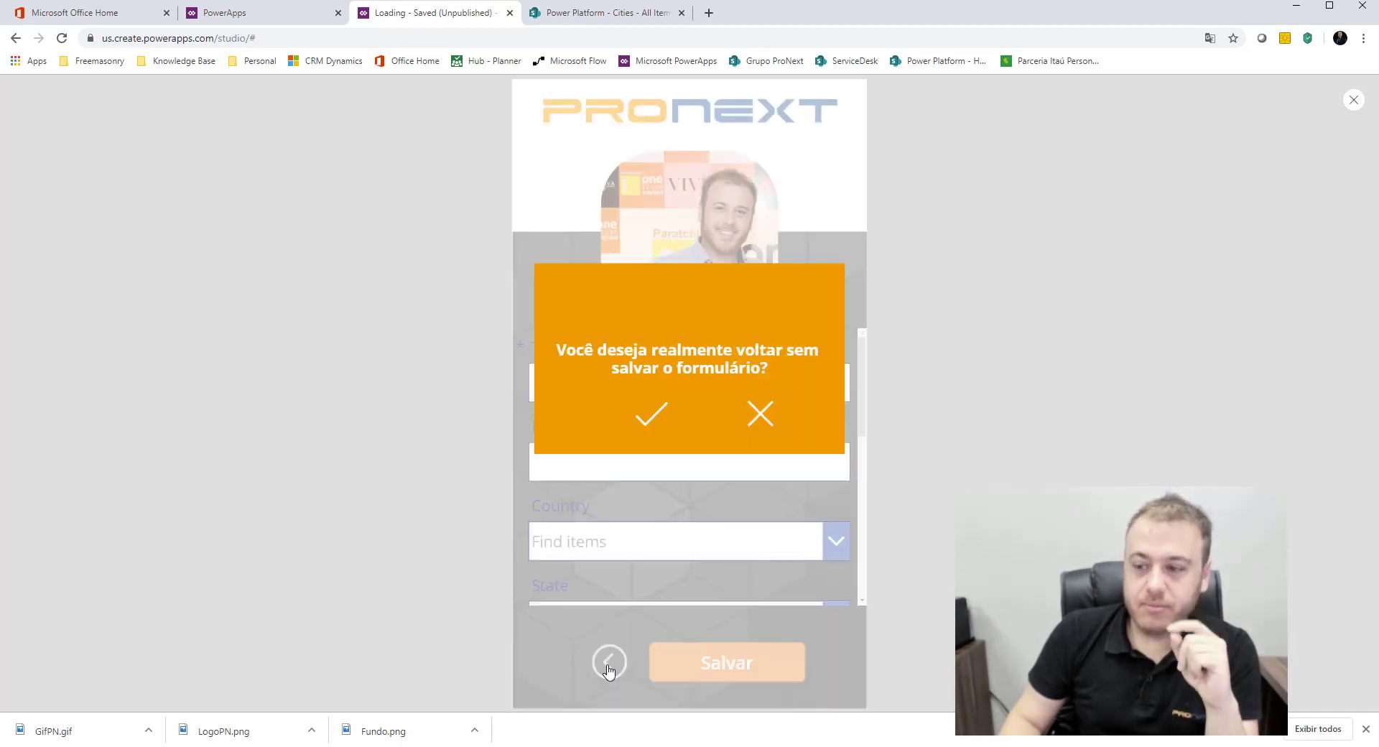
left_click(651, 421)
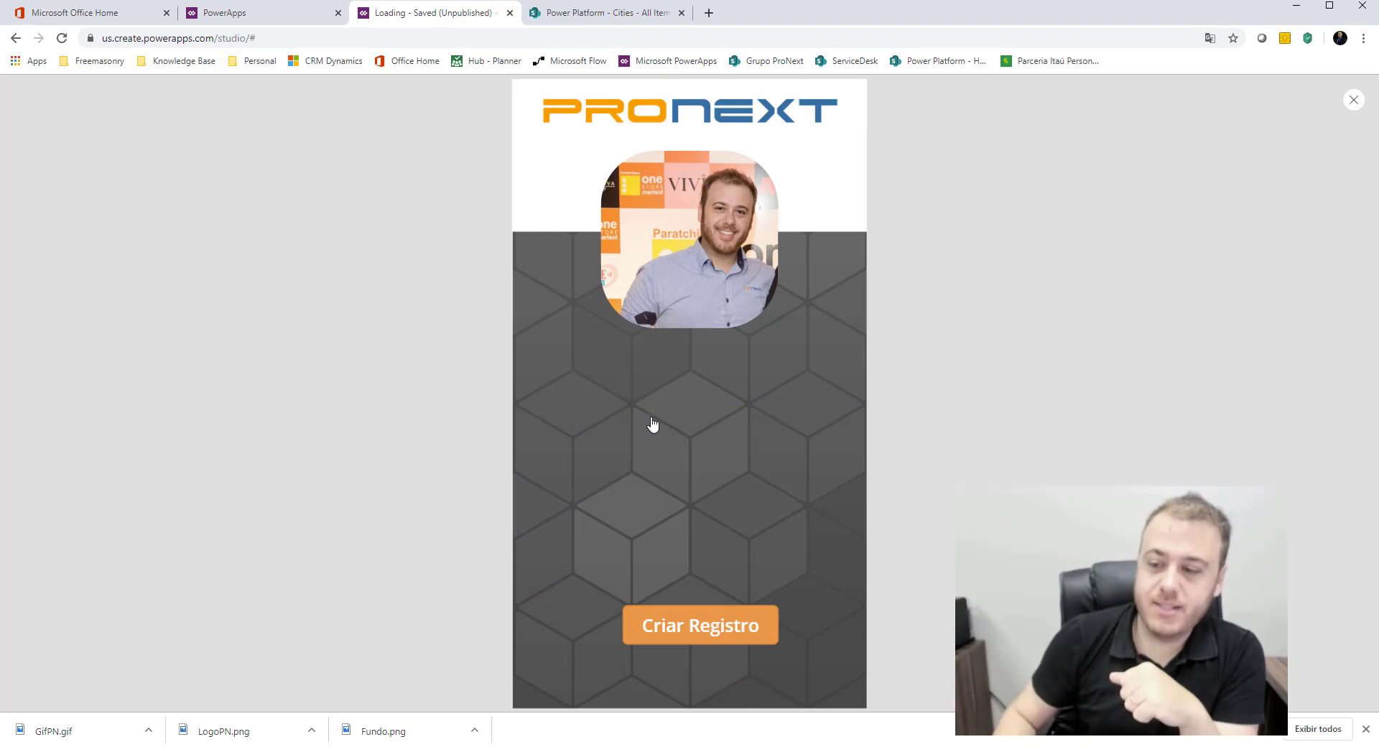
left_click(742, 629)
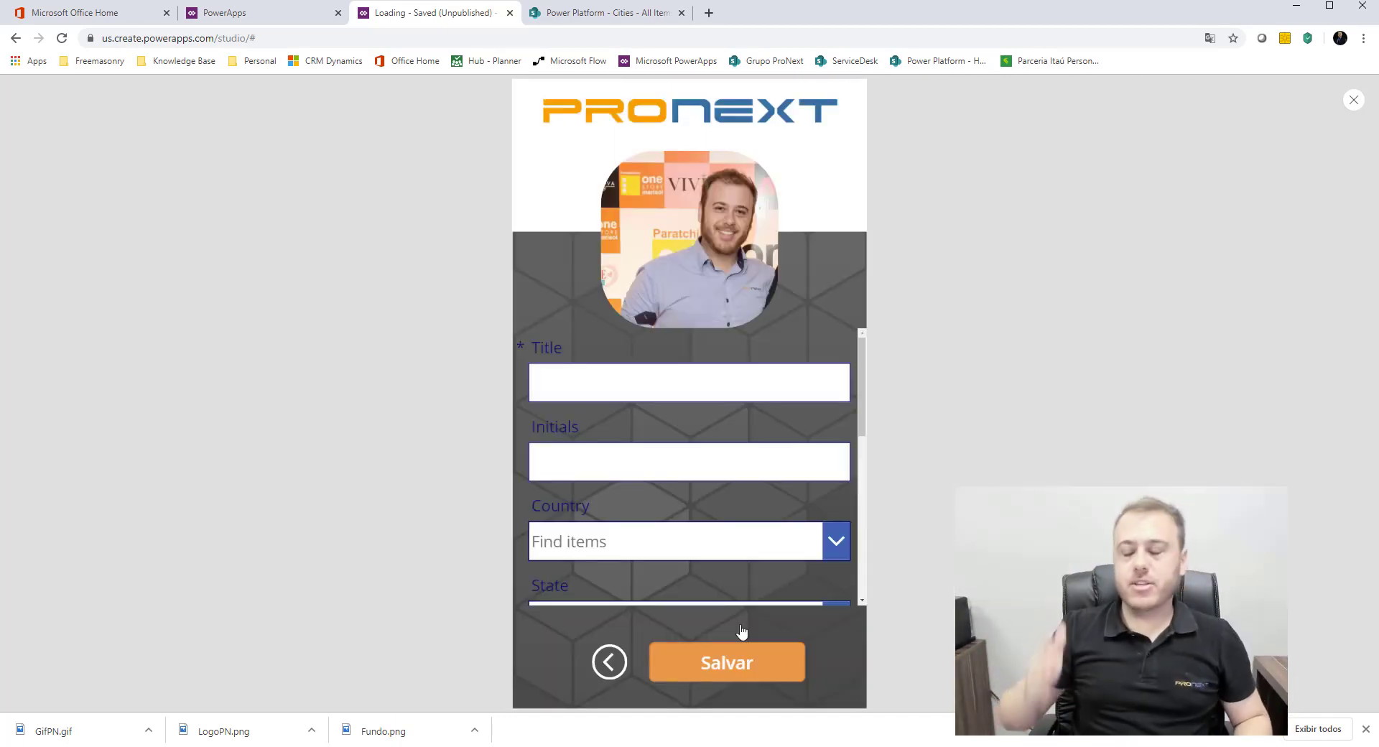
left_click(609, 666)
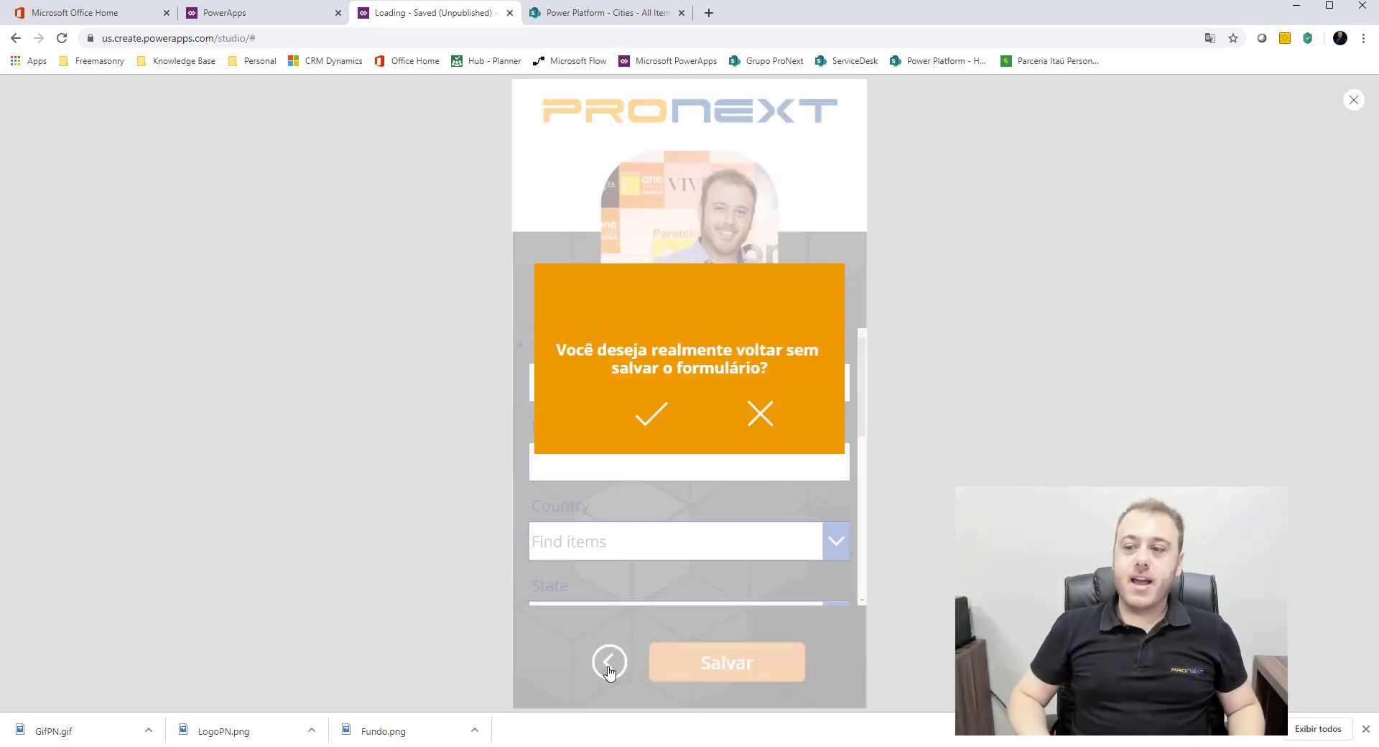